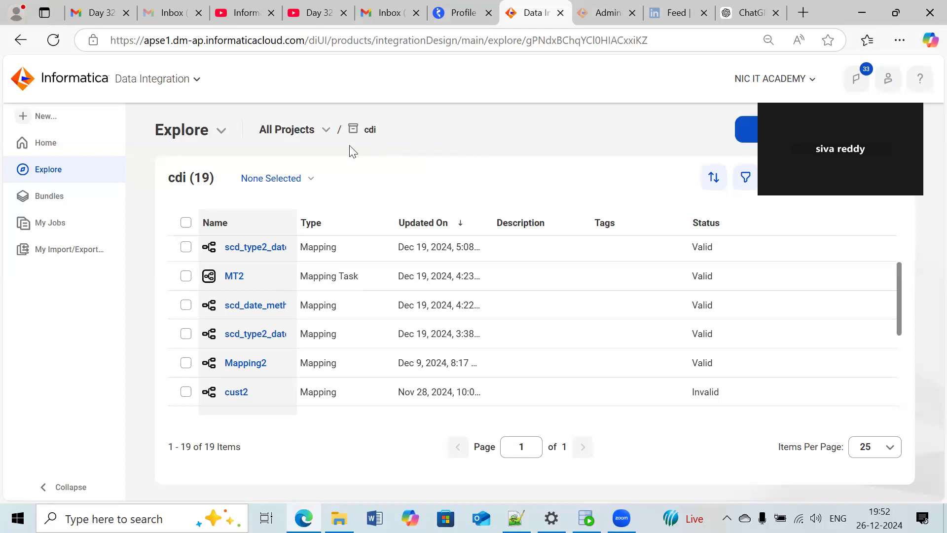
- Create a new mapping in the cdi project and name it m_pdo
{"action": "left_click", "coordinate": [95, 120]}
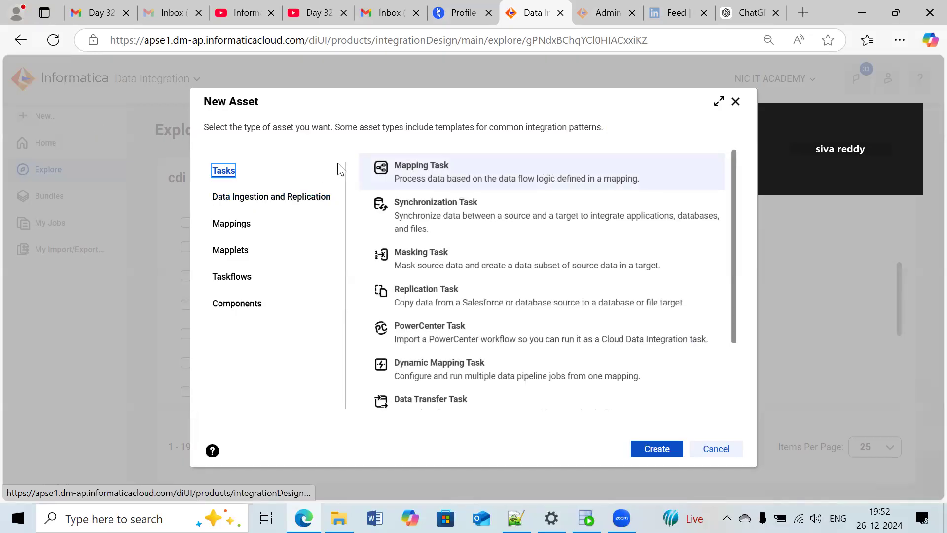
{"action": "left_click", "coordinate": [243, 229]}
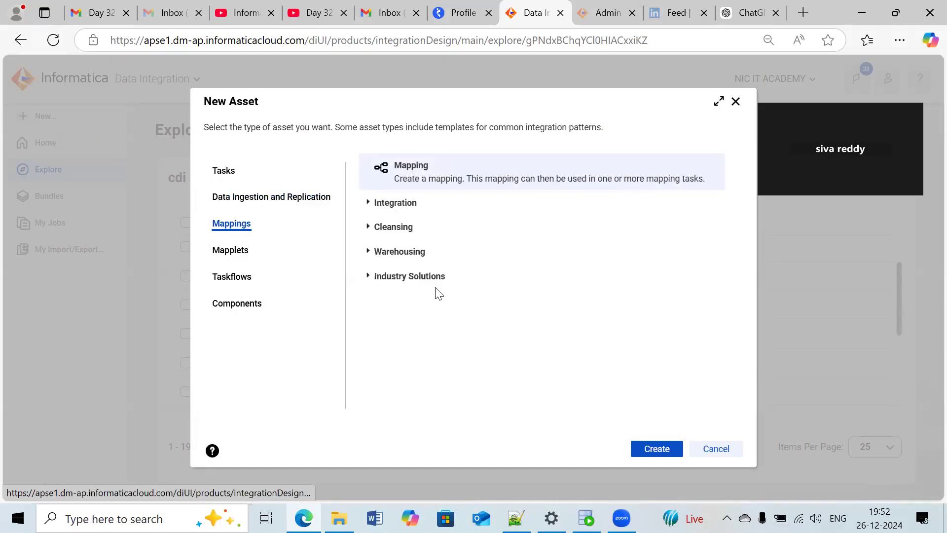
{"action": "left_click", "coordinate": [648, 449]}
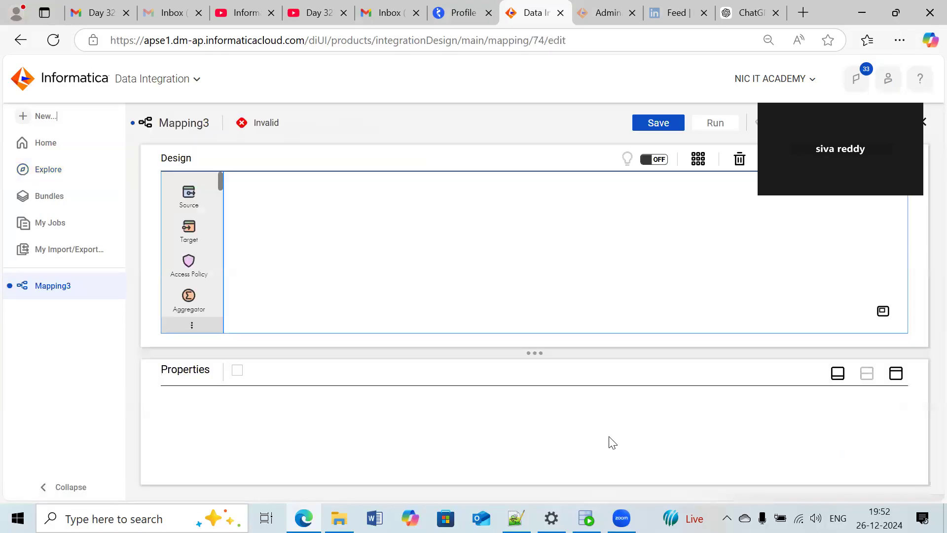
{"action": "left_click_drag", "start_coordinate": [299, 399], "coordinate": [225, 391]}
{"action": "key", "text": "BackSpace"}
{"action": "type", "text": "m"}
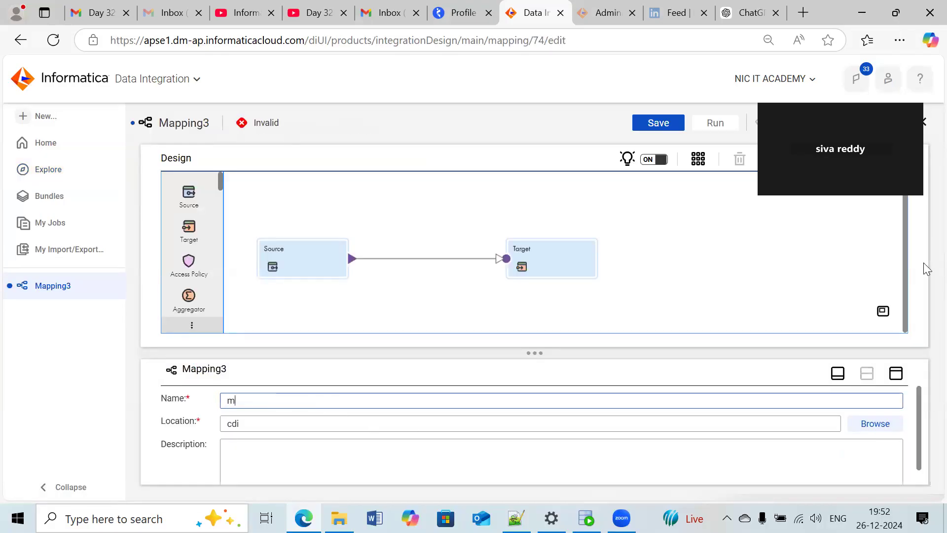
{"action": "type", "text": "_pdo"}
- Configure the Source transformation with the orcl_src (Oracle) connection and the EMPLOYEES table as its single object
{"action": "left_click", "coordinate": [328, 242]}
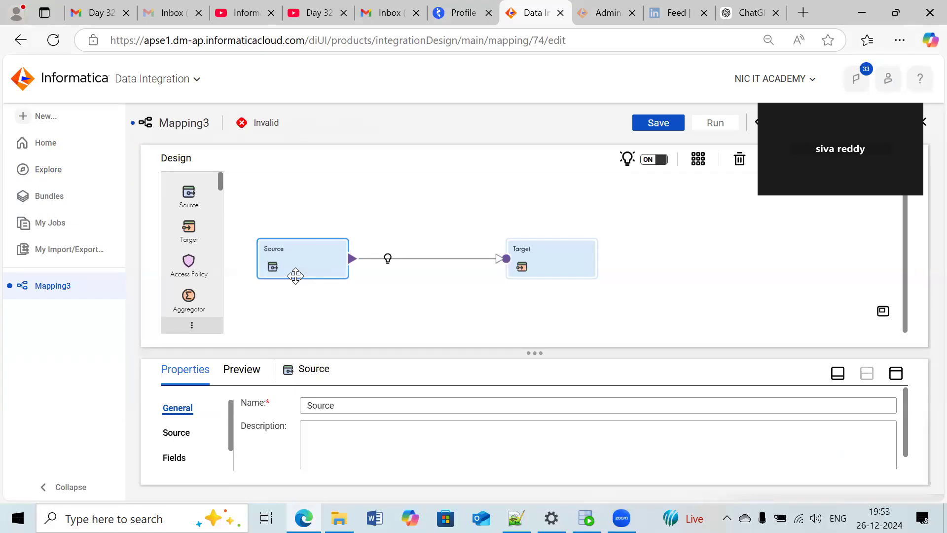
{"action": "left_click", "coordinate": [894, 375]}
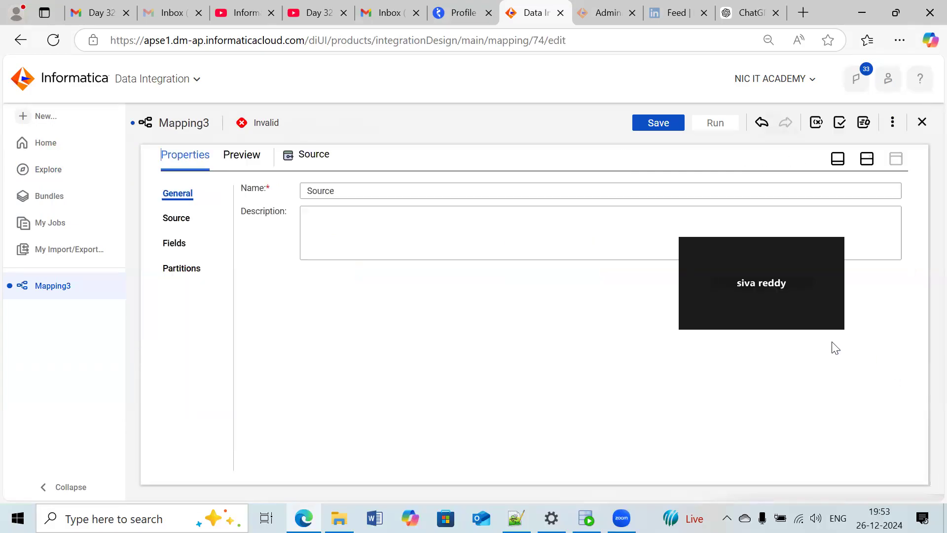
{"action": "left_click", "coordinate": [184, 217]}
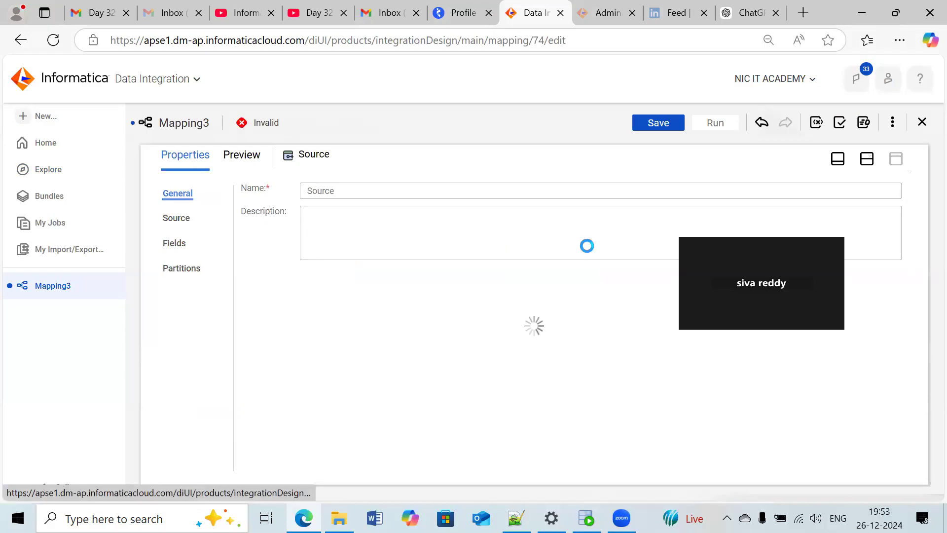
{"action": "left_click", "coordinate": [409, 221]}
{"action": "left_click", "coordinate": [355, 296]}
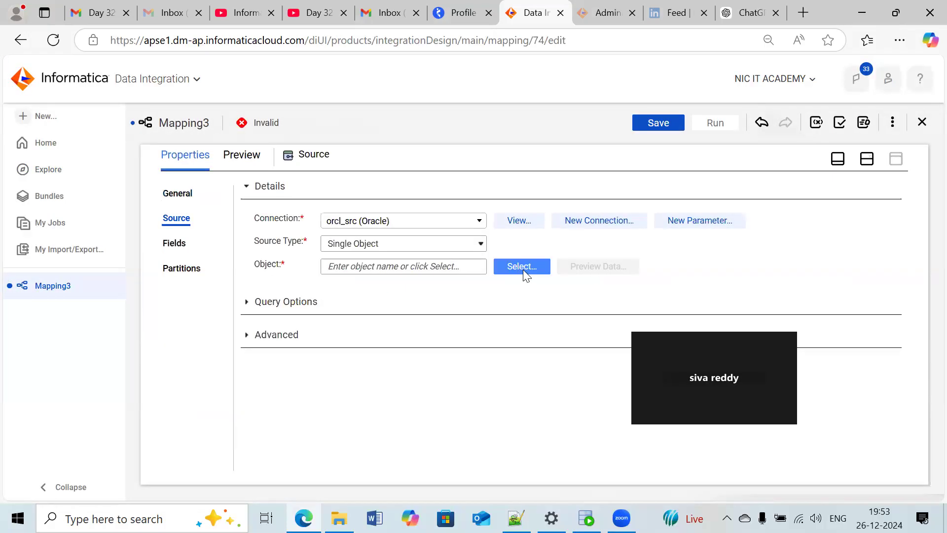
{"action": "left_click", "coordinate": [506, 262]}
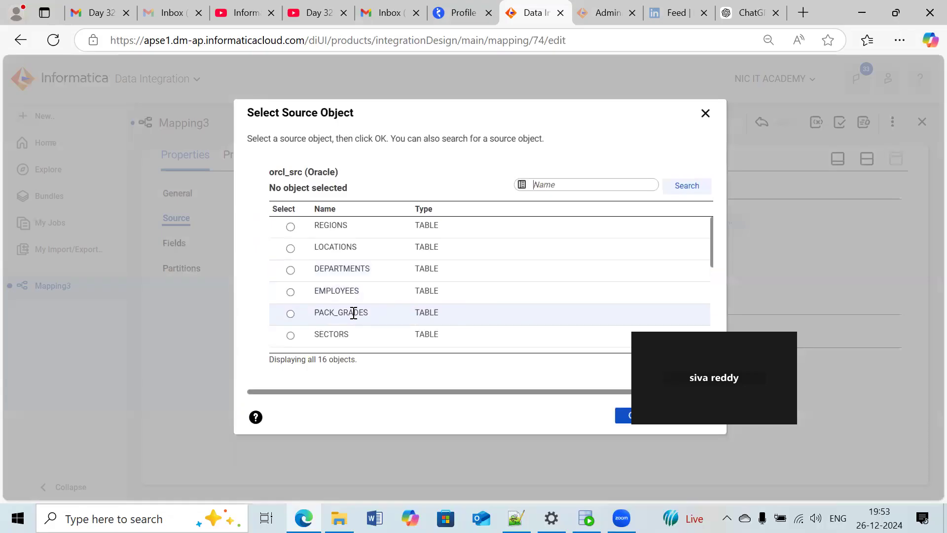
{"action": "left_click", "coordinate": [347, 293]}
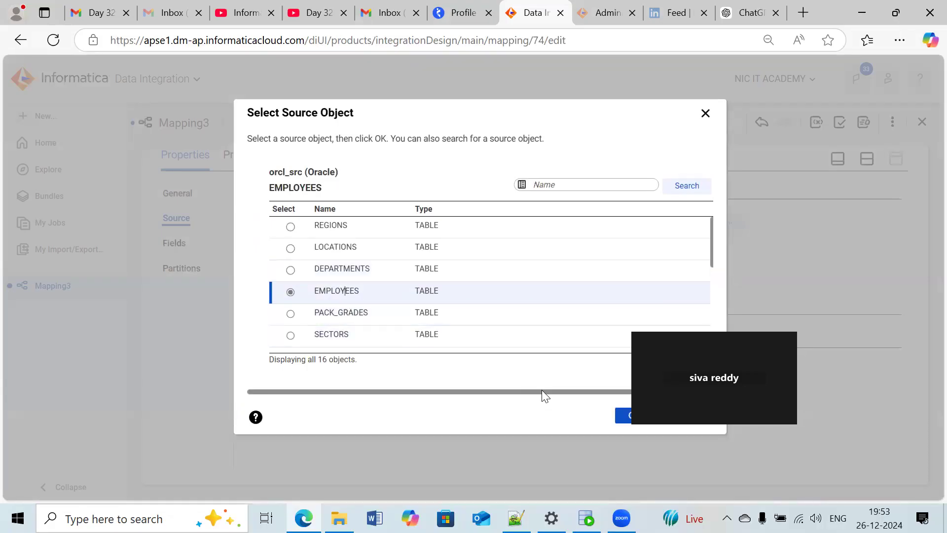
{"action": "left_click", "coordinate": [624, 413]}
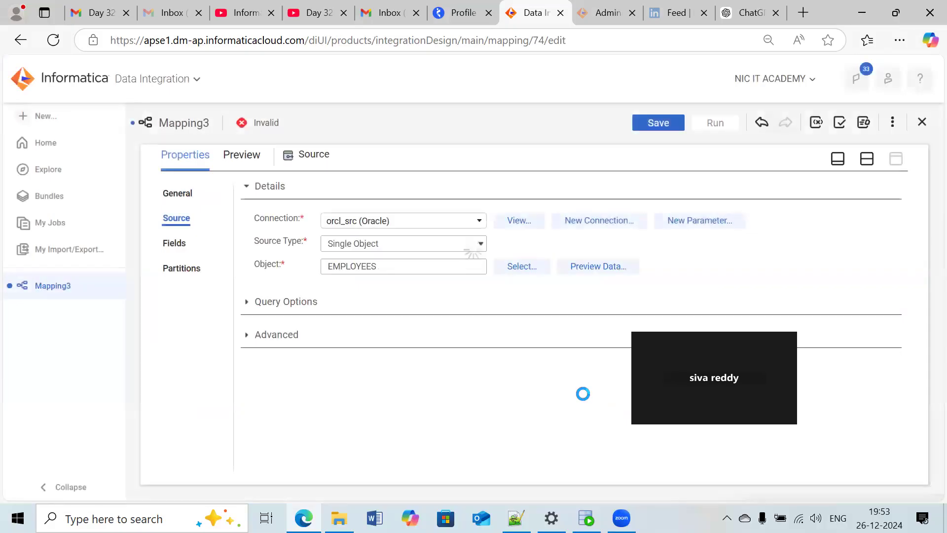
{"action": "left_click", "coordinate": [866, 158]}
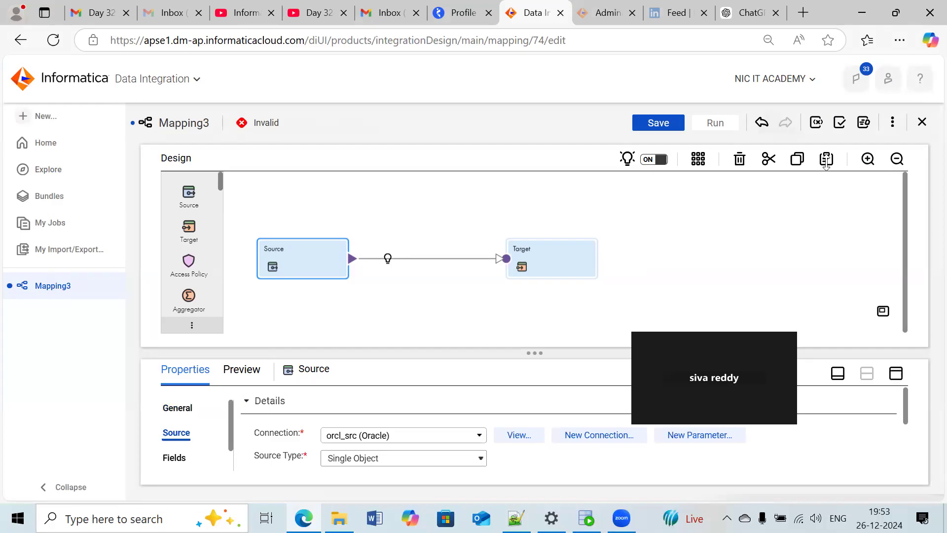
- Insert an Expression transformation between Source and Target, and move the Target farther away from it
{"action": "left_click", "coordinate": [387, 257]}
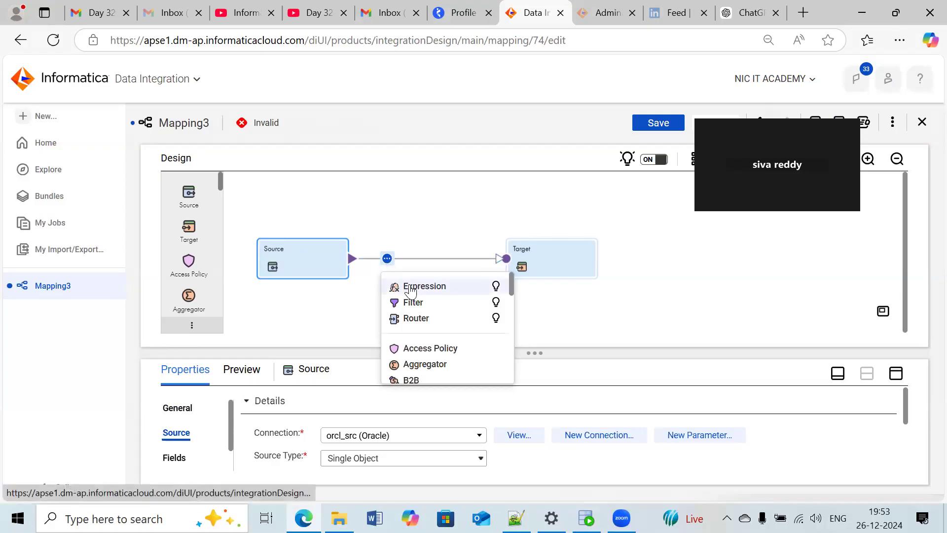
{"action": "left_click", "coordinate": [412, 287]}
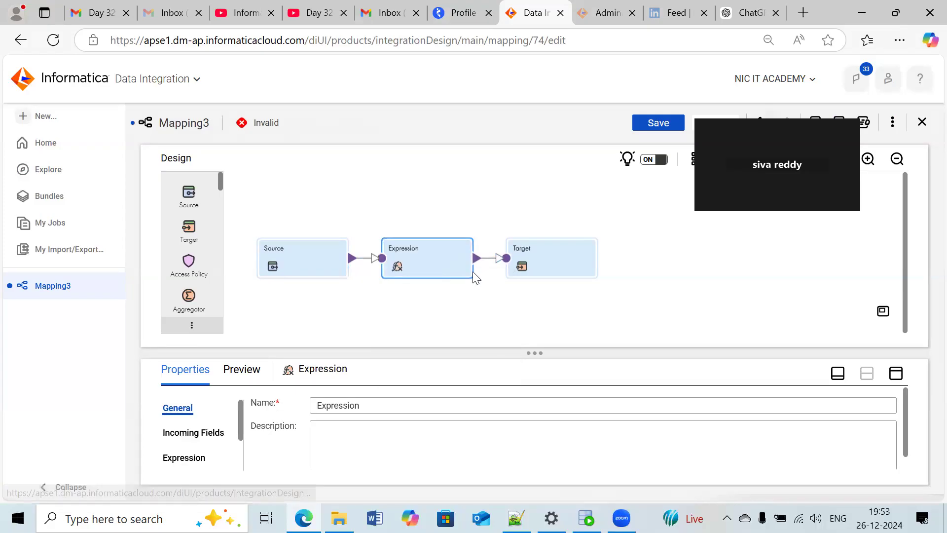
{"action": "left_click", "coordinate": [543, 266]}
- Add an output field named o_salary with type decimal to the Expression transformation
{"action": "left_click", "coordinate": [430, 266]}
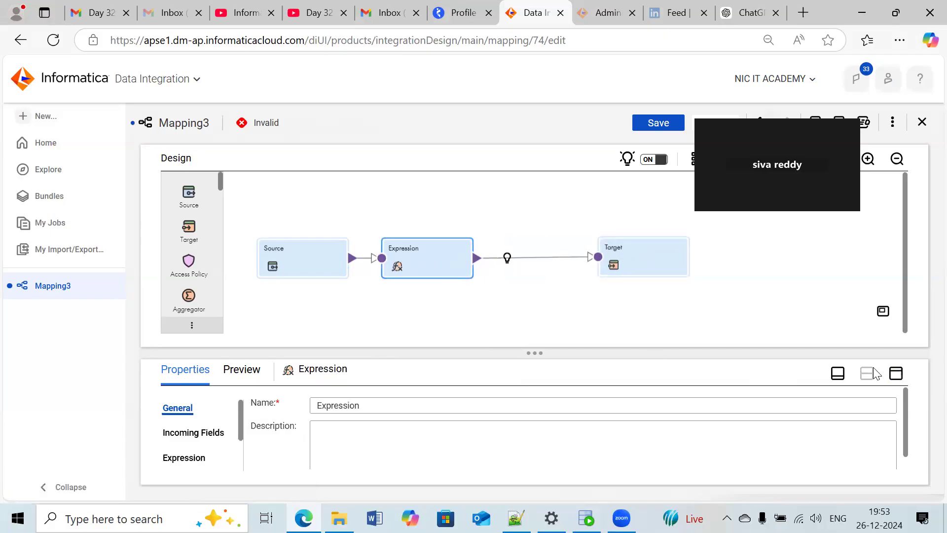
{"action": "left_click", "coordinate": [896, 373]}
{"action": "left_click", "coordinate": [184, 243]}
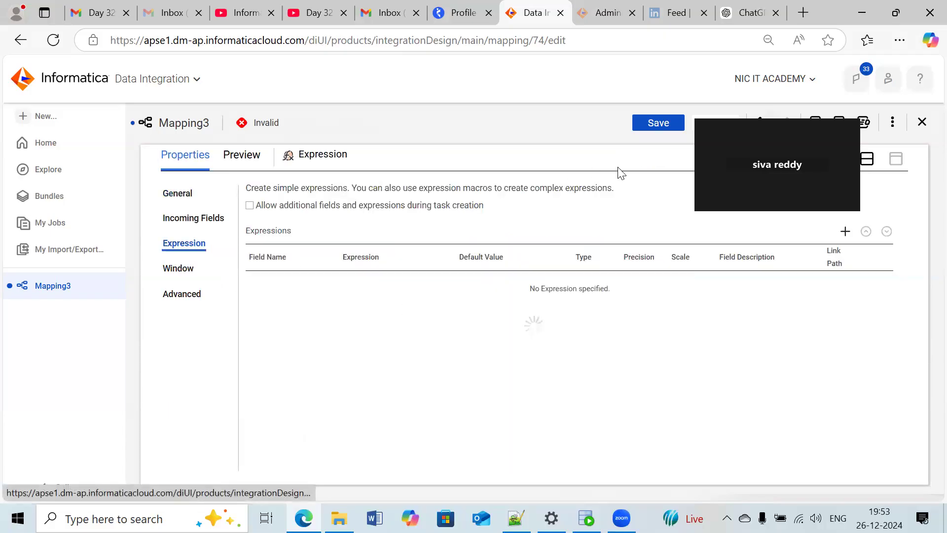
{"action": "left_click", "coordinate": [845, 231]}
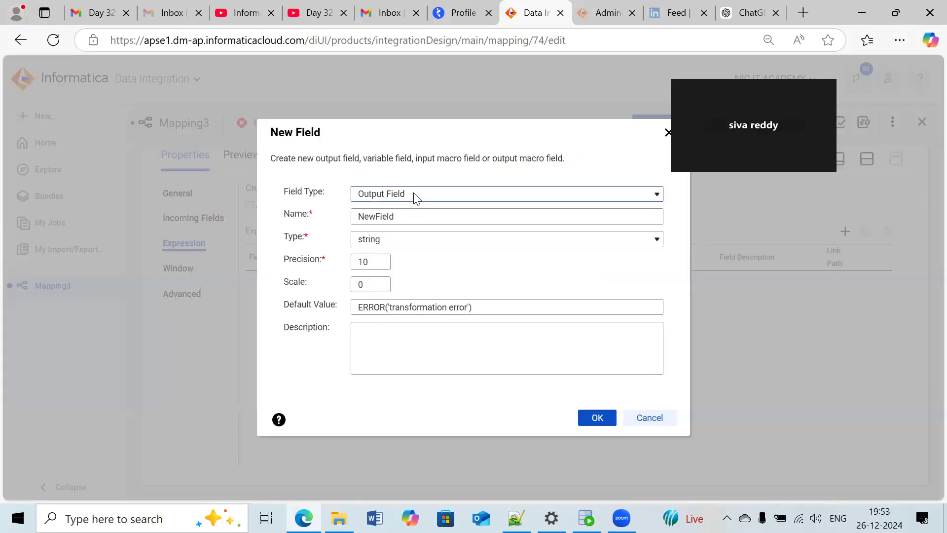
{"action": "left_click", "coordinate": [414, 198]}
{"action": "left_click", "coordinate": [400, 214]}
{"action": "double_click", "coordinate": [404, 219]}
{"action": "key", "text": "BackSpace"}
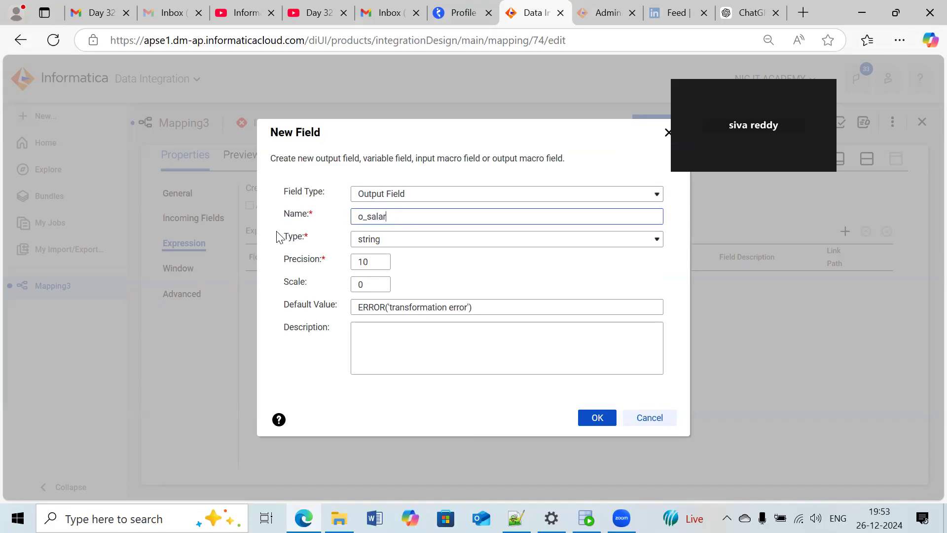
{"action": "key", "text": "Tab"}
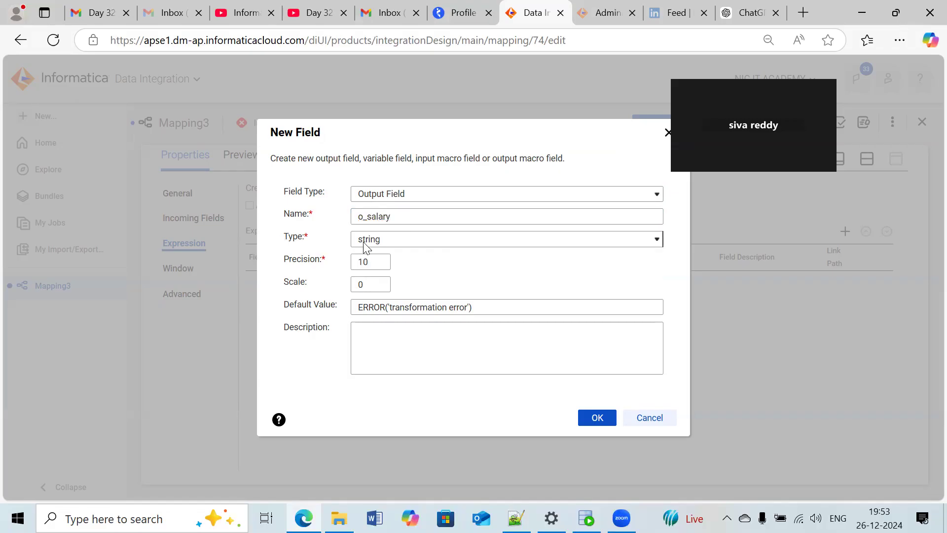
{"action": "left_click", "coordinate": [363, 241]}
{"action": "left_click", "coordinate": [398, 348]}
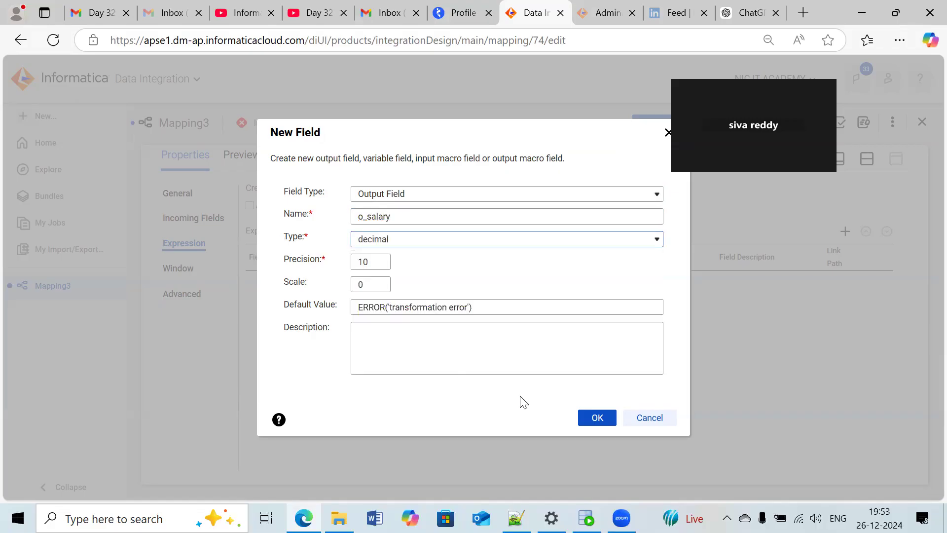
{"action": "left_click", "coordinate": [586, 419]}
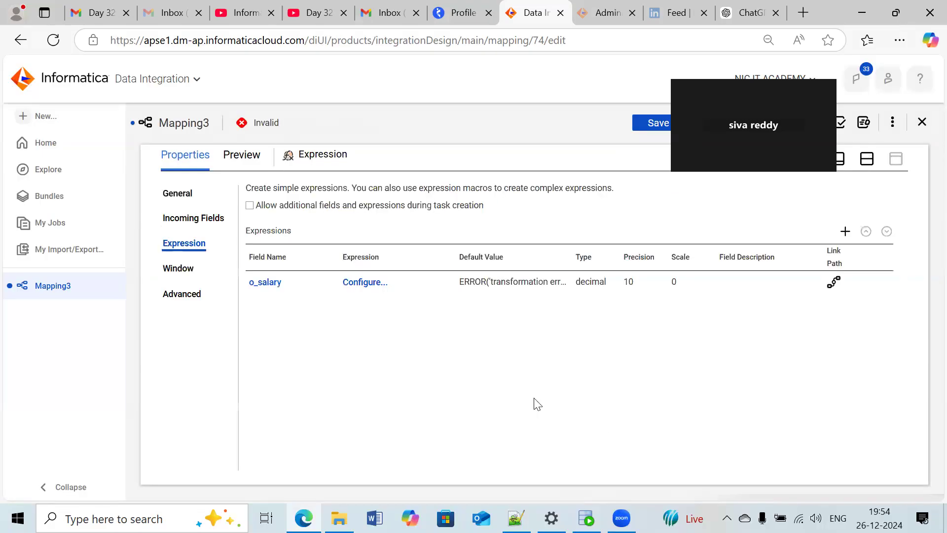
- Define the o_salary expression as SALARY+(SALARY*0.1) and validate it
{"action": "left_click", "coordinate": [365, 282]}
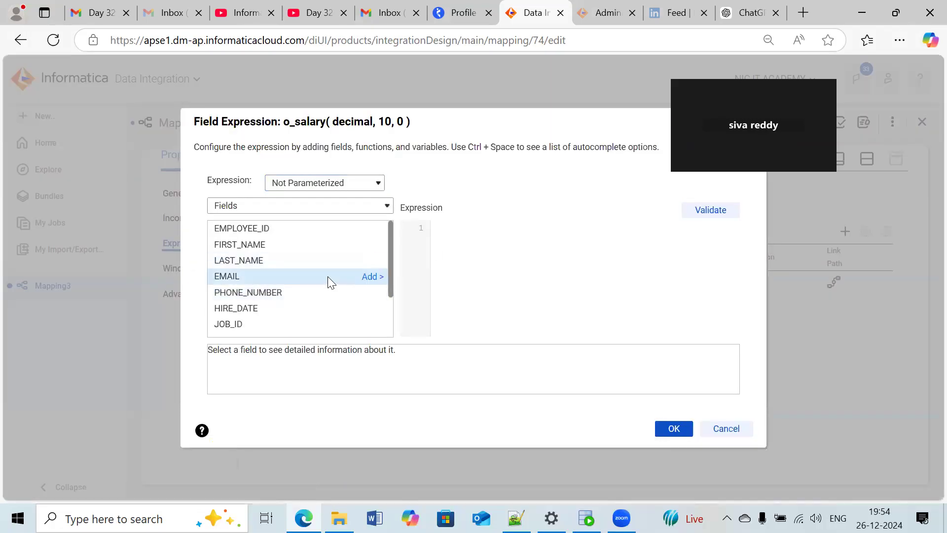
{"action": "scroll", "coordinate": [331, 294], "scroll_direction": "down", "scroll_amount": 2}
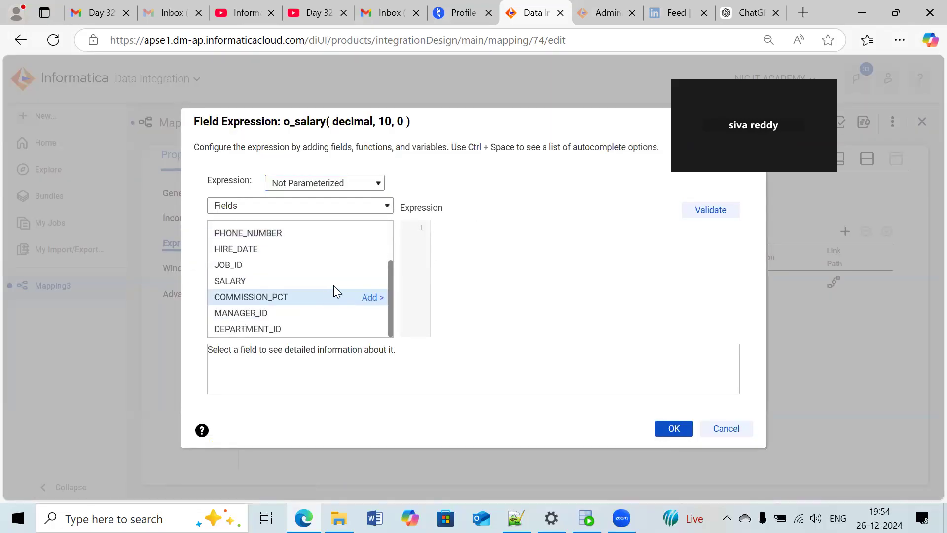
{"action": "left_click", "coordinate": [375, 281]}
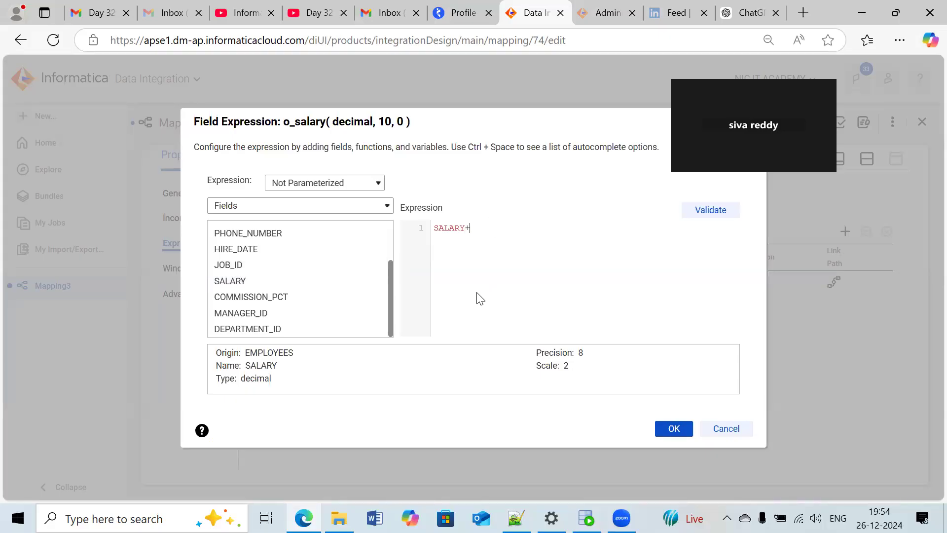
{"action": "left_click", "coordinate": [370, 280]}
{"action": "left_click", "coordinate": [471, 230]}
{"action": "type", "text": "(SALARY"}
{"action": "left_click", "coordinate": [540, 227]}
{"action": "left_click", "coordinate": [697, 209]}
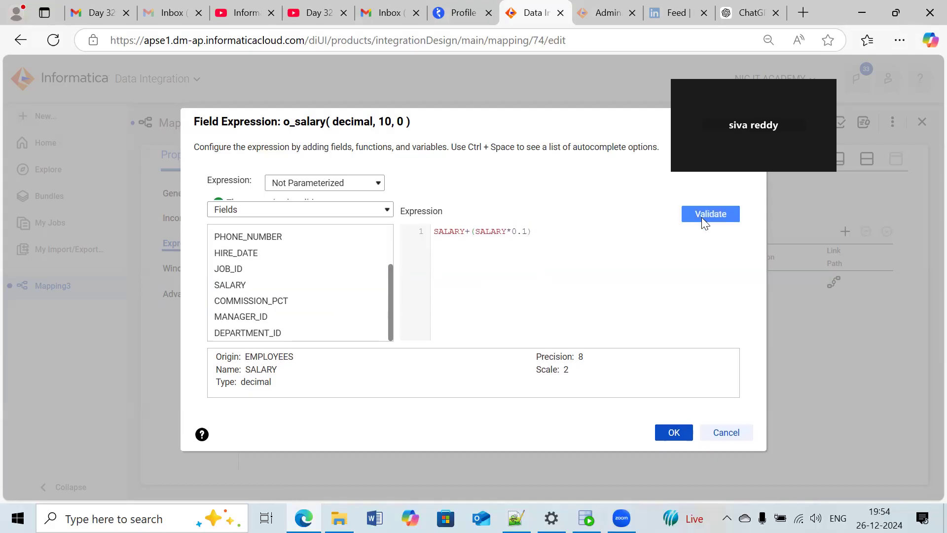
{"action": "left_click", "coordinate": [667, 450]}
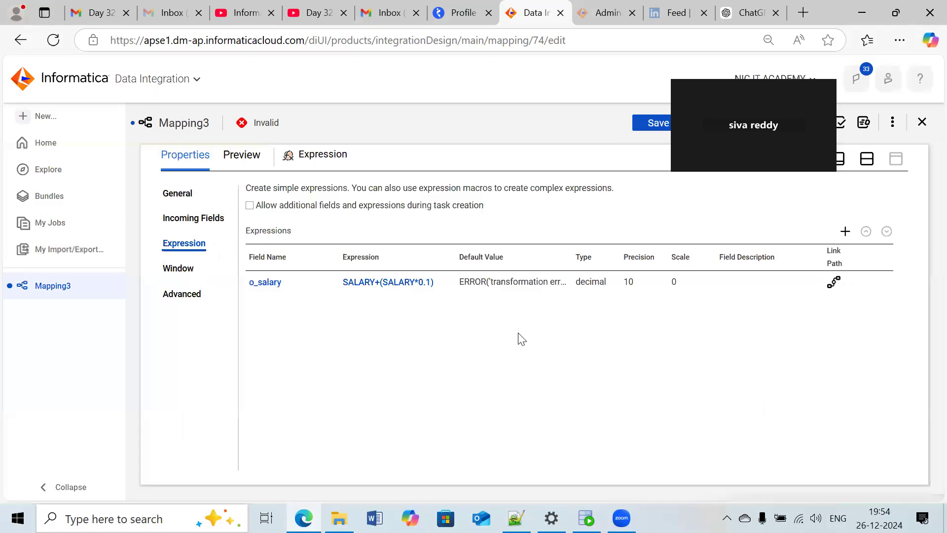
{"action": "left_click", "coordinate": [866, 160]}
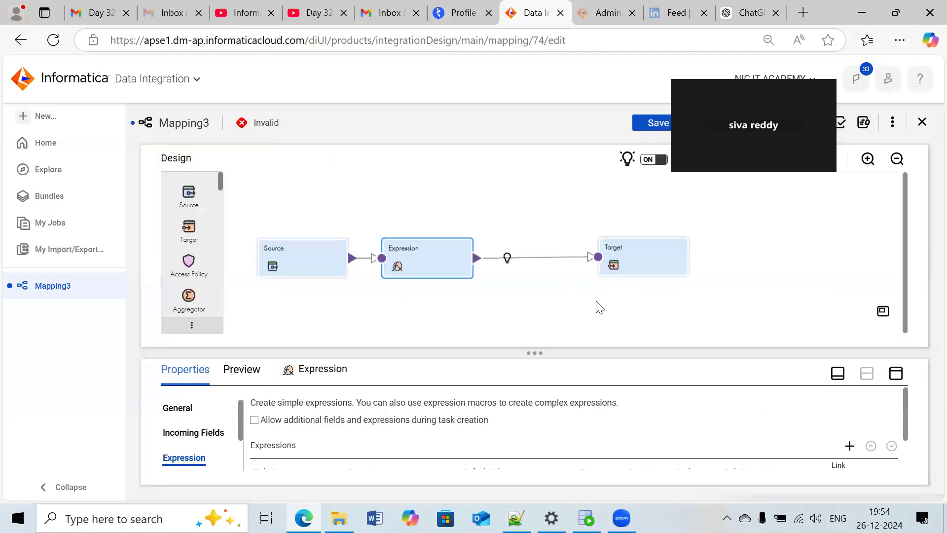
- Insert a Filter transformation between Expression and Target with the simple condition JOB_ID = 'SA_REP'
{"action": "left_click", "coordinate": [507, 257]}
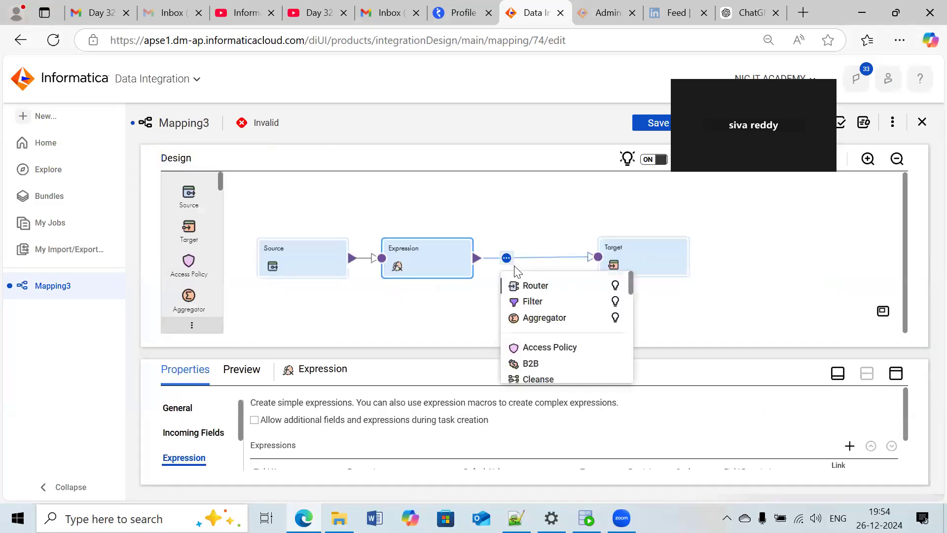
{"action": "left_click", "coordinate": [534, 301]}
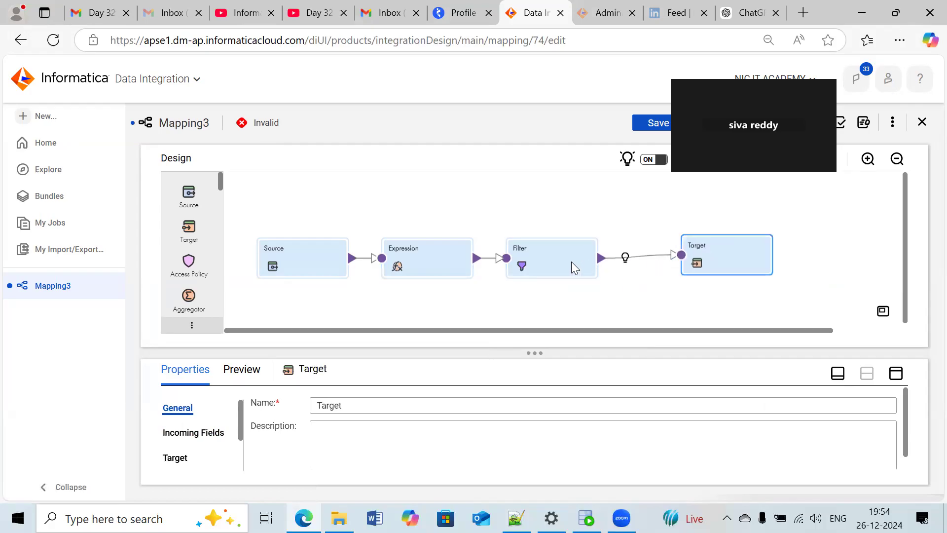
{"action": "left_click", "coordinate": [896, 374]}
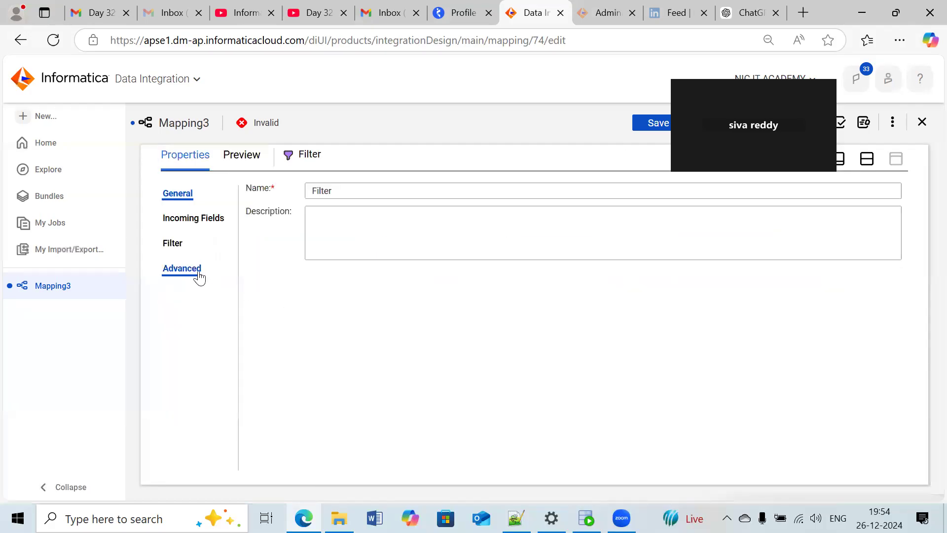
{"action": "left_click", "coordinate": [179, 246]}
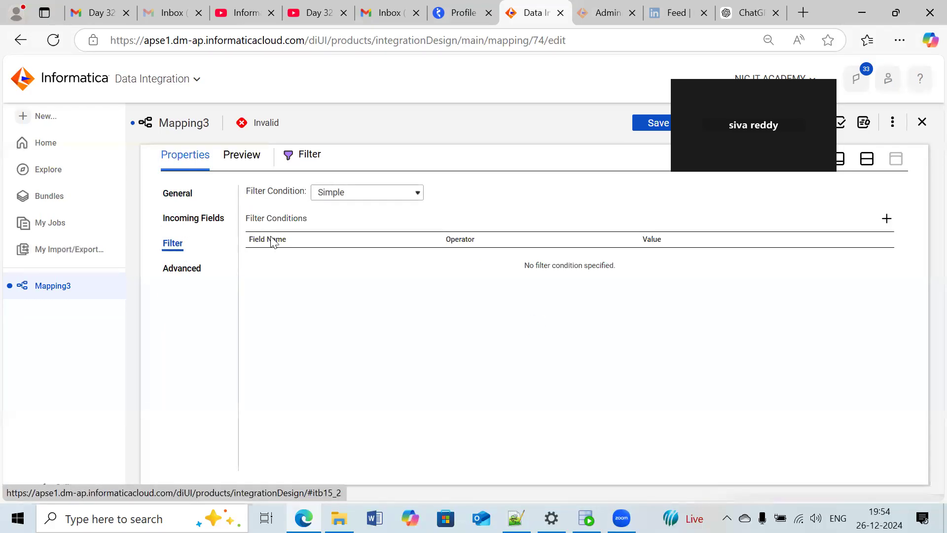
{"action": "left_click", "coordinate": [886, 219]}
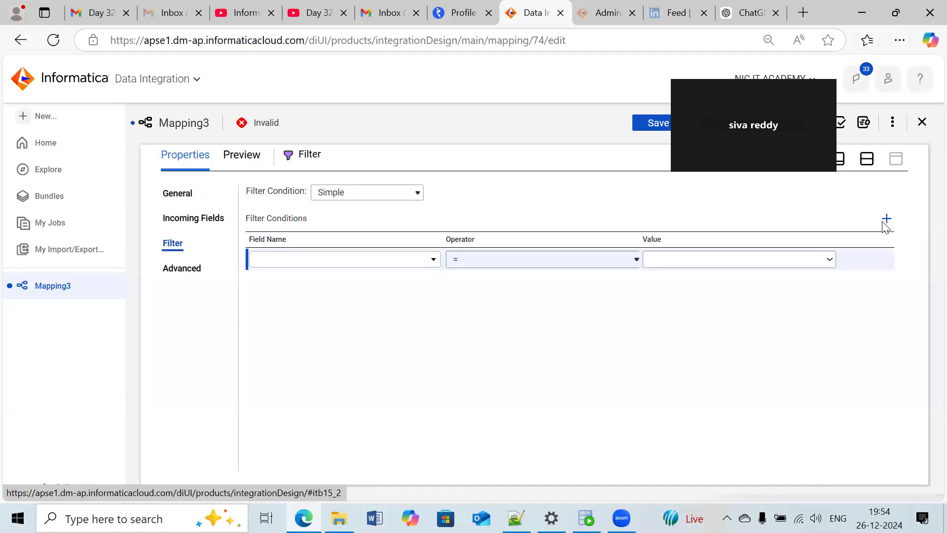
{"action": "left_click", "coordinate": [395, 262]}
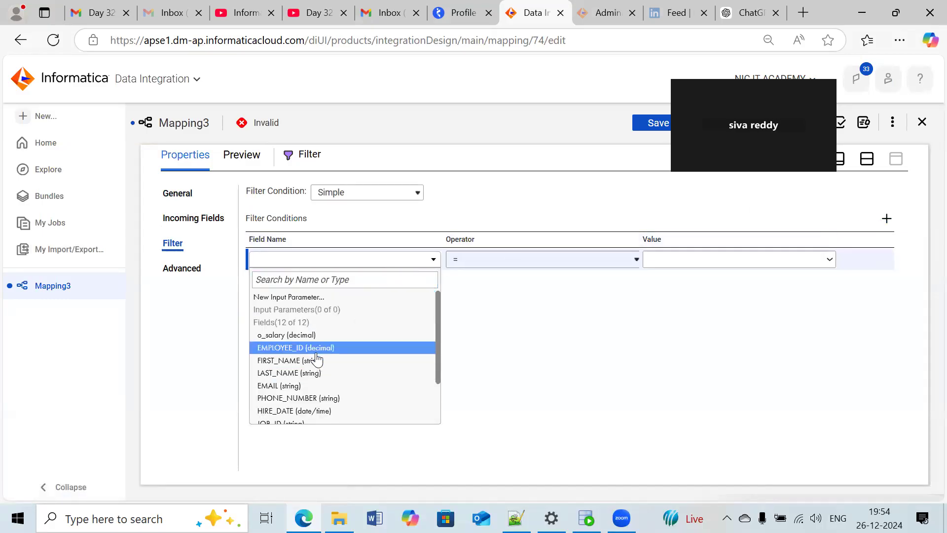
{"action": "scroll", "coordinate": [319, 352], "scroll_direction": "down", "scroll_amount": 2}
{"action": "left_click", "coordinate": [306, 368]}
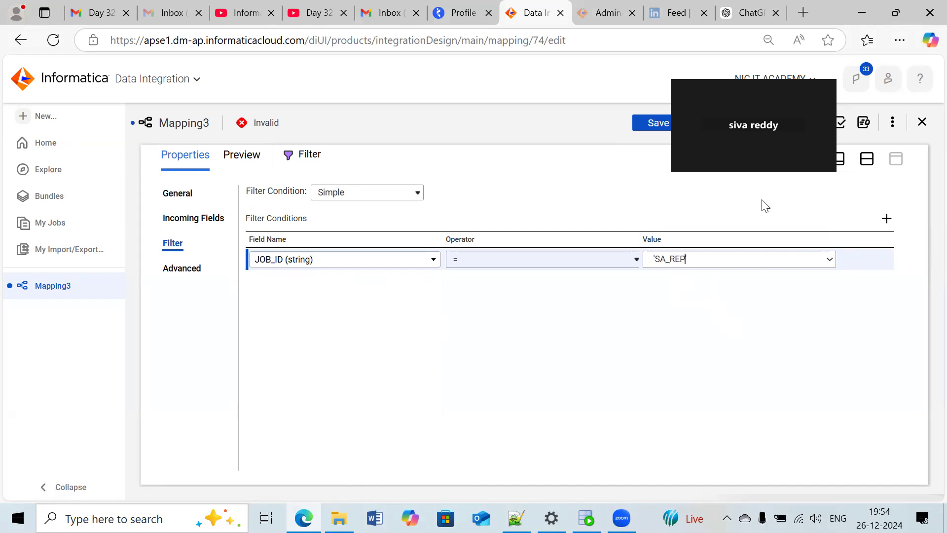
{"action": "left_click", "coordinate": [867, 159]}
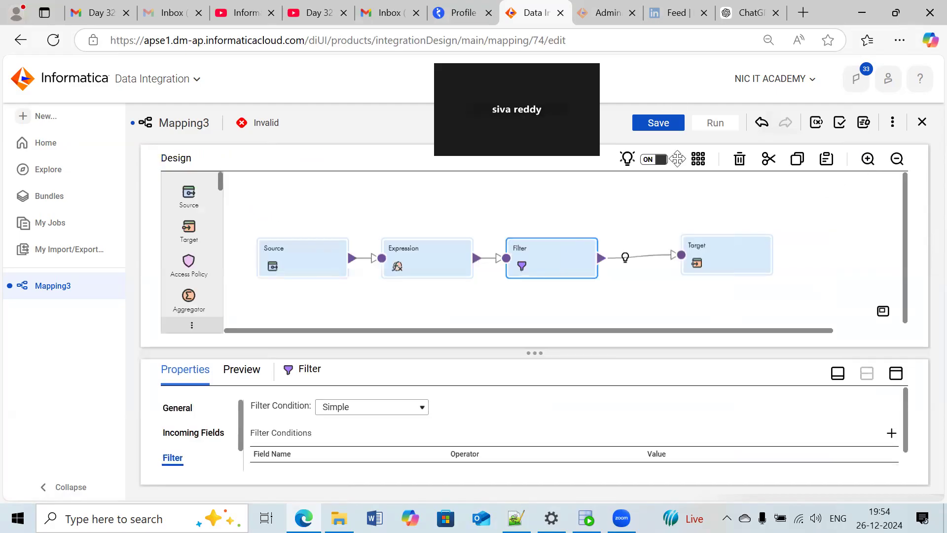
- Point the Target to the T_EMPLOYEES object through the orcl_tgt (Oracle) connection and enable truncating the target
{"action": "left_click", "coordinate": [742, 249]}
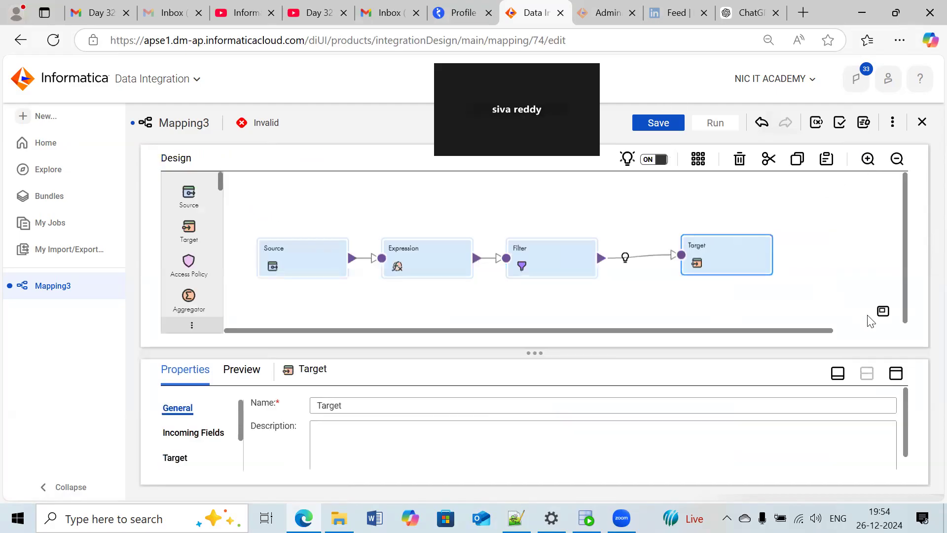
{"action": "left_click", "coordinate": [895, 374]}
{"action": "left_click", "coordinate": [175, 243]}
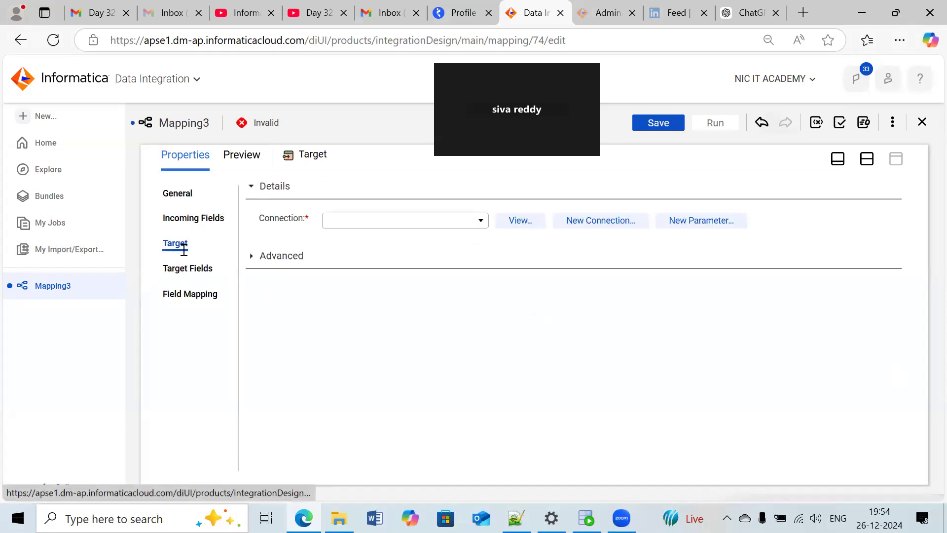
{"action": "left_click", "coordinate": [481, 222]}
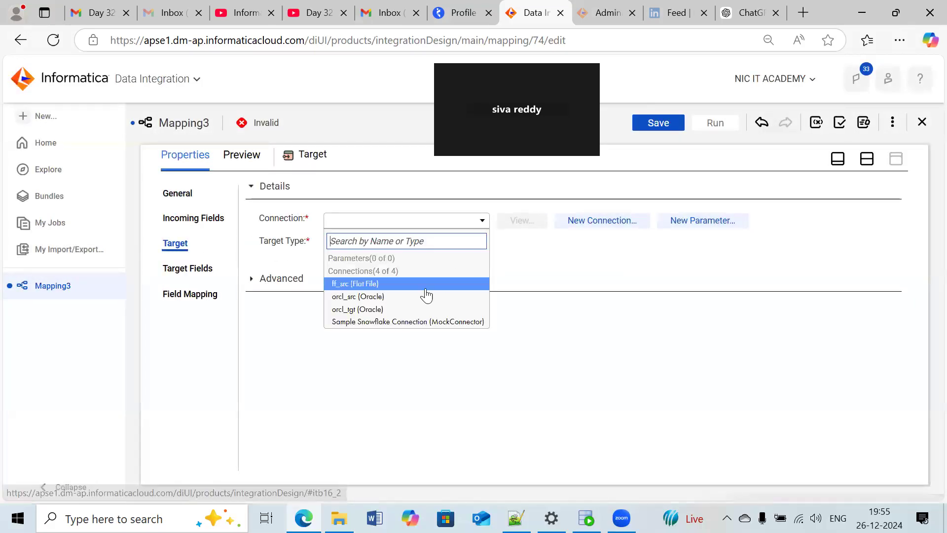
{"action": "left_click", "coordinate": [382, 309]}
{"action": "left_click", "coordinate": [522, 269]}
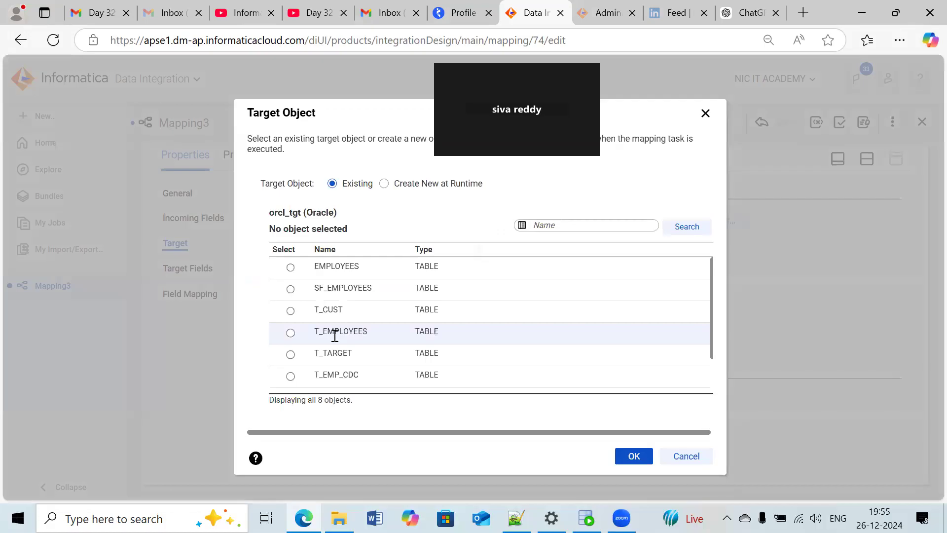
{"action": "left_click", "coordinate": [340, 334]}
{"action": "left_click", "coordinate": [626, 454]}
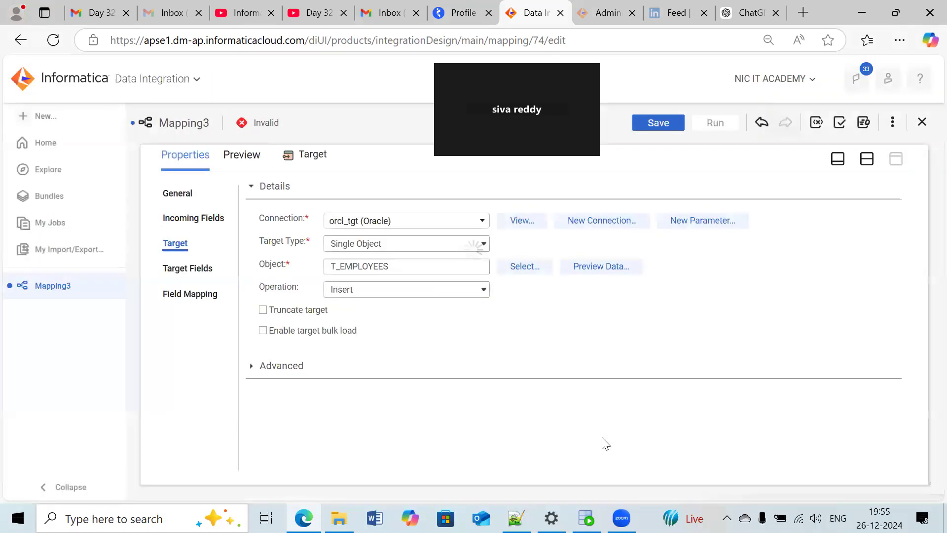
{"action": "left_click", "coordinate": [263, 309]}
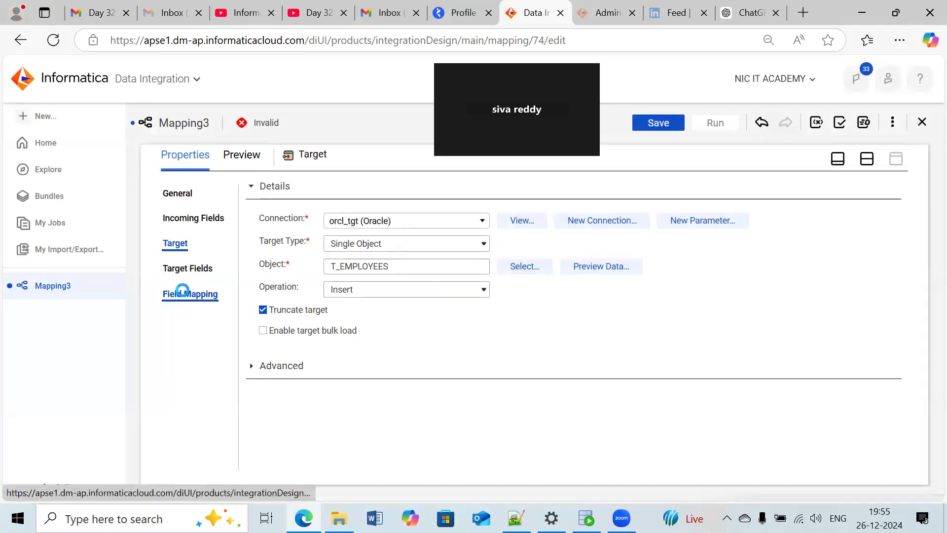
- Automap the incoming fields to the Target's fields
{"action": "left_click", "coordinate": [182, 292]}
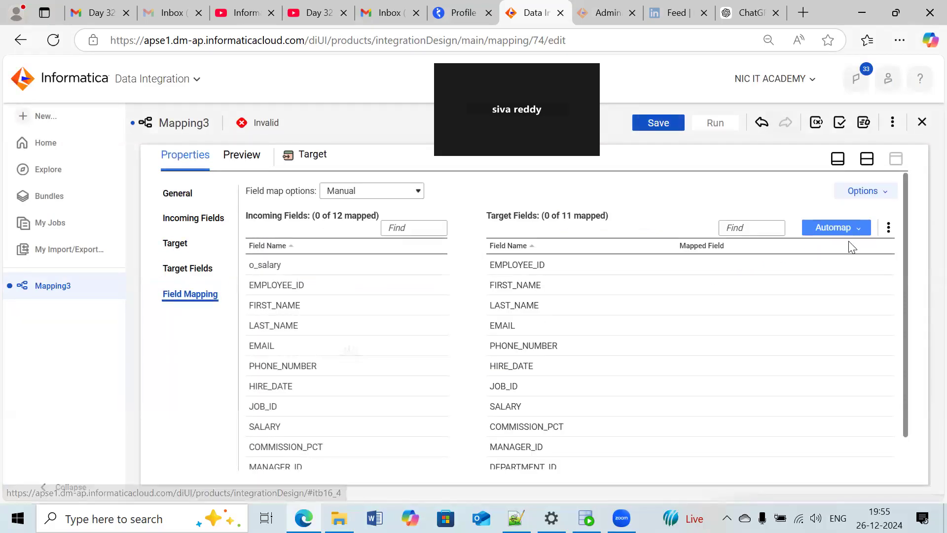
{"action": "left_click", "coordinate": [839, 227]}
{"action": "left_click", "coordinate": [808, 271]}
{"action": "scroll", "coordinate": [727, 379], "scroll_direction": "down", "scroll_amount": 1}
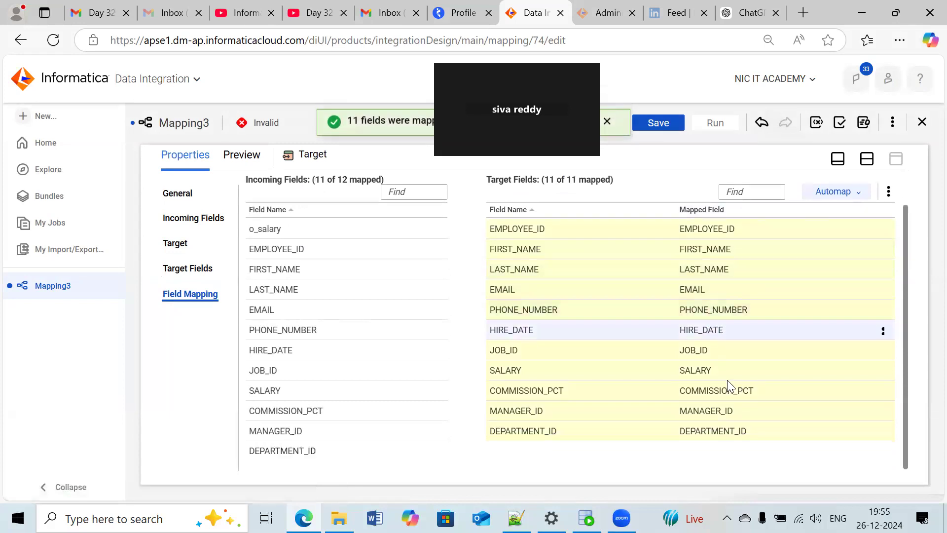
- Unmap the target SALARY field, map o_salary to it instead, and save the mapping
{"action": "left_click", "coordinate": [882, 374]}
{"action": "left_click", "coordinate": [836, 394]}
{"action": "left_click_drag", "start_coordinate": [376, 229], "coordinate": [650, 363]}
{"action": "left_click_drag", "start_coordinate": [369, 218], "coordinate": [398, 344]}
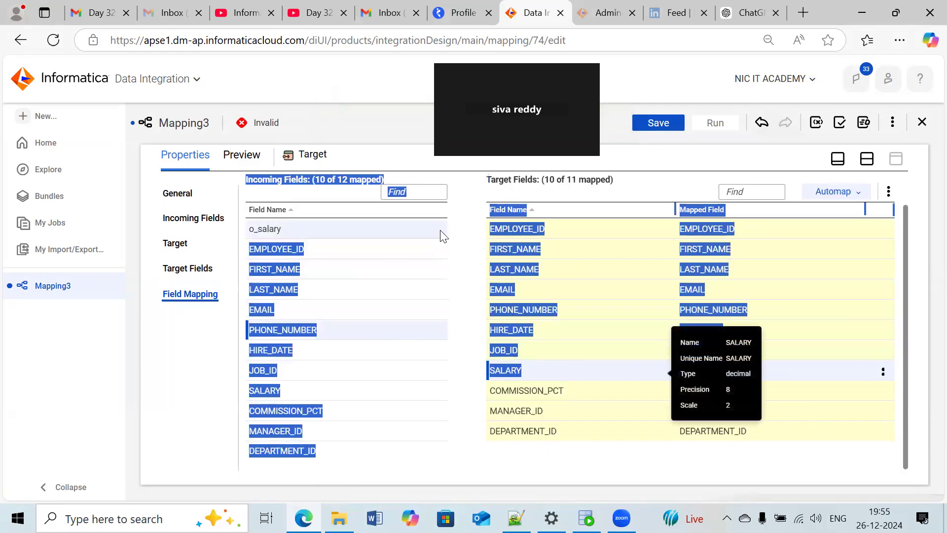
{"action": "left_click", "coordinate": [486, 222]}
{"action": "left_click_drag", "start_coordinate": [384, 232], "coordinate": [637, 368]}
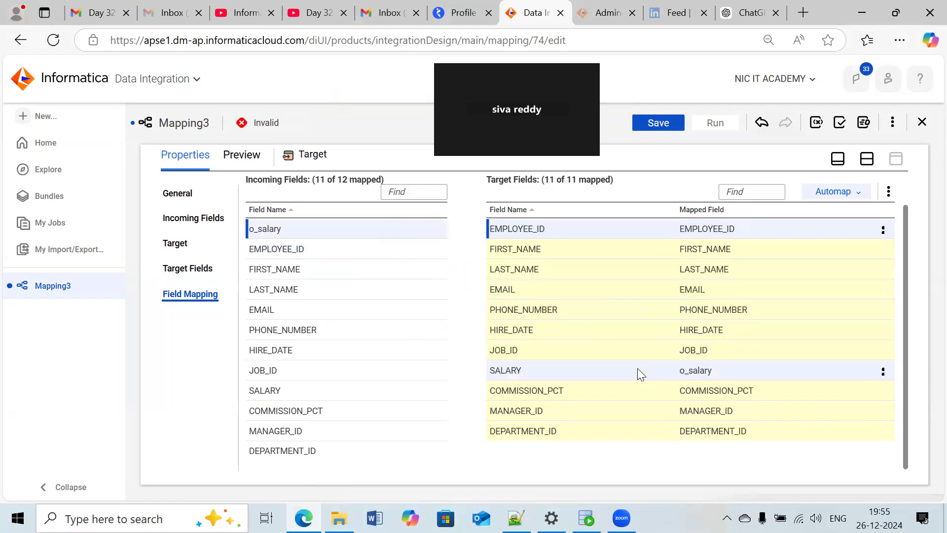
{"action": "left_click", "coordinate": [651, 125]}
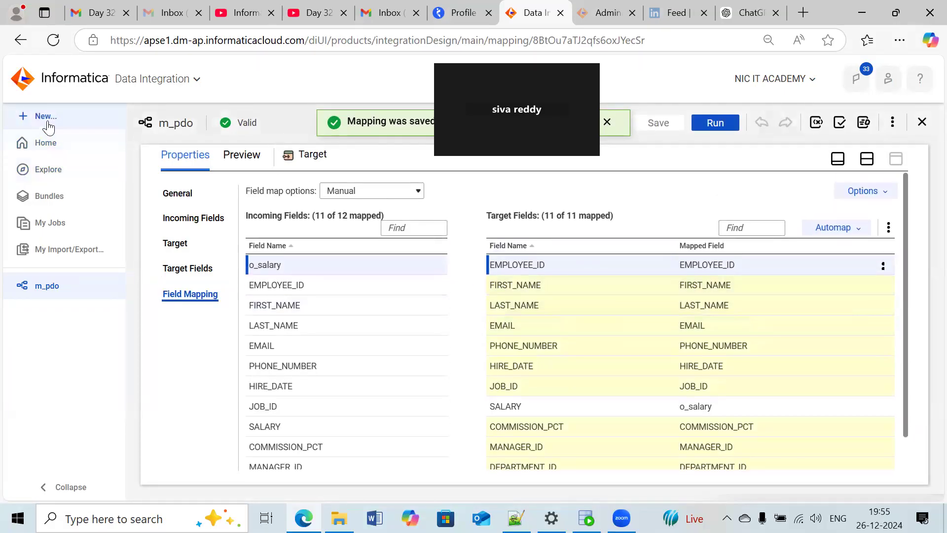
- Create a mapping task named MT_M_PDO with the runtime environment DESKTOP-5R26QPN
{"action": "left_click", "coordinate": [48, 118]}
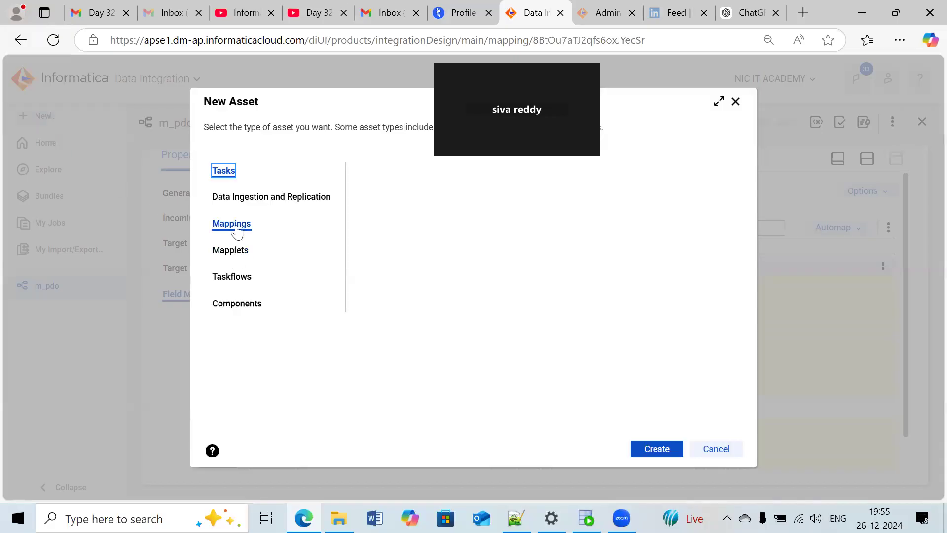
{"action": "left_click", "coordinate": [462, 181]}
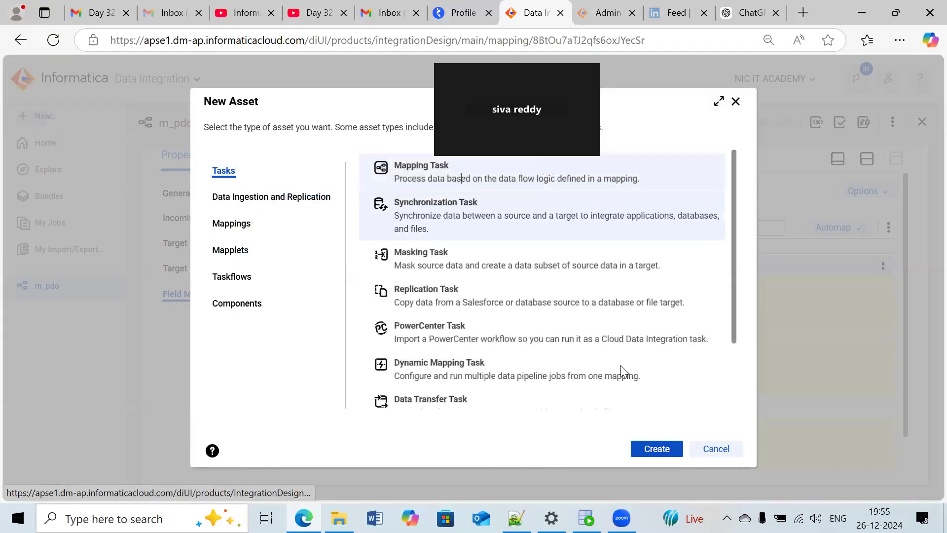
{"action": "left_click", "coordinate": [678, 452]}
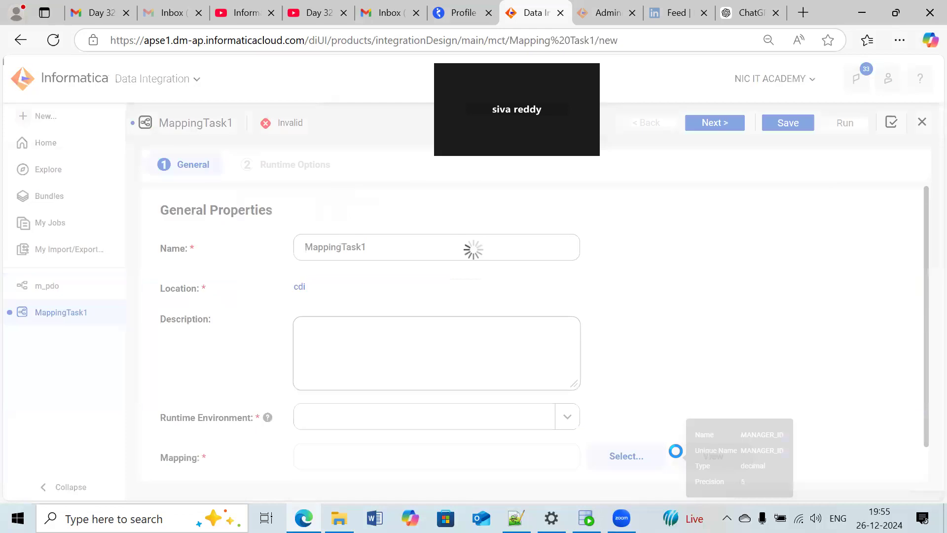
{"action": "key", "text": "BackSpace"}
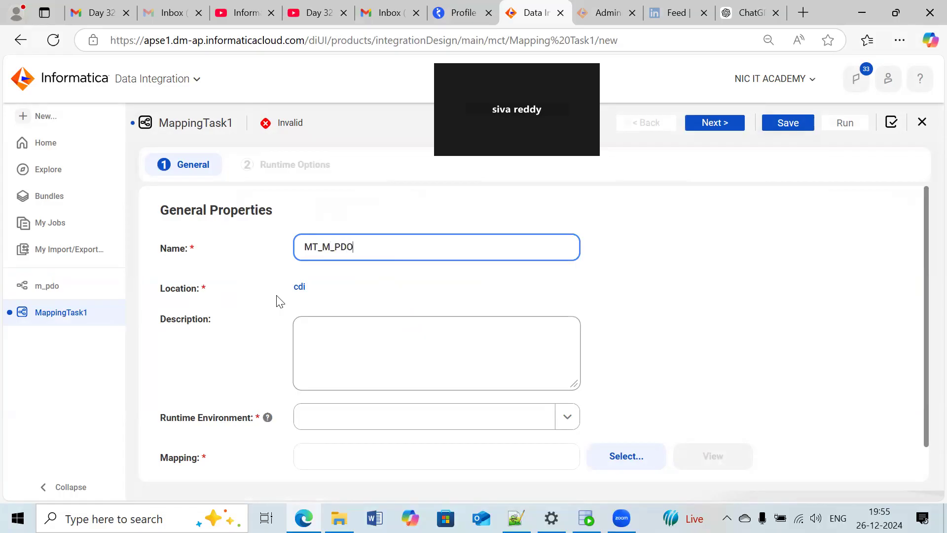
{"action": "scroll", "coordinate": [256, 326], "scroll_direction": "down", "scroll_amount": 1}
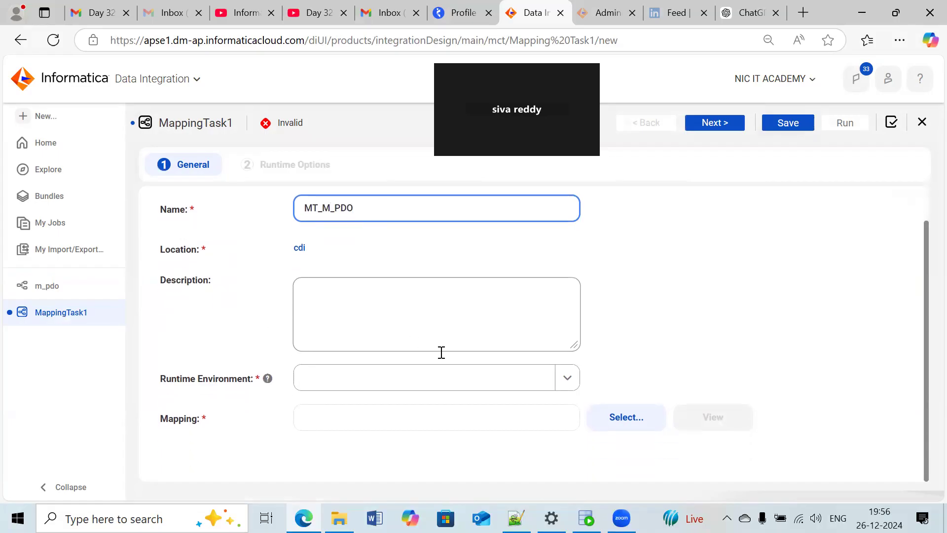
{"action": "left_click", "coordinate": [567, 382]}
{"action": "left_click", "coordinate": [409, 430]}
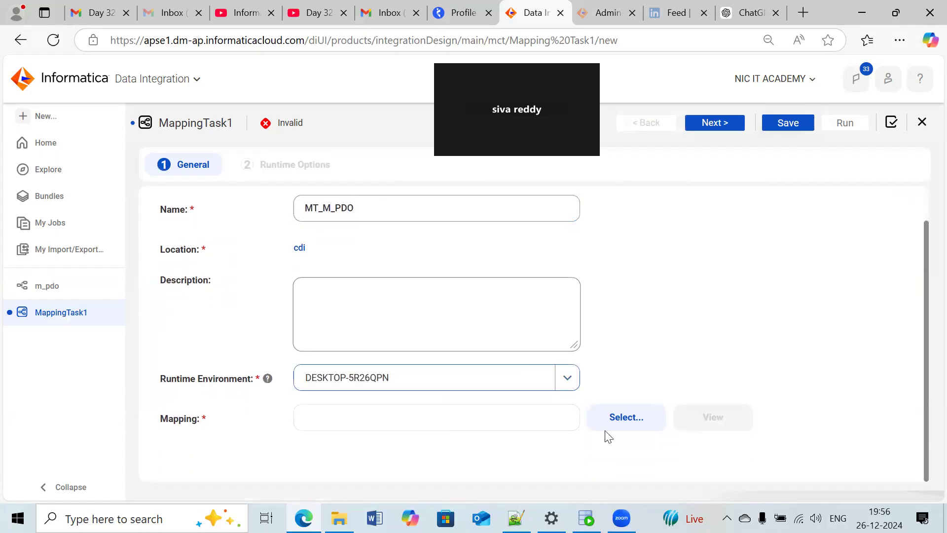
- Assign the m_pdo mapping from the cdi project to the task, continue to its runtime options and save it
{"action": "left_click", "coordinate": [613, 420]}
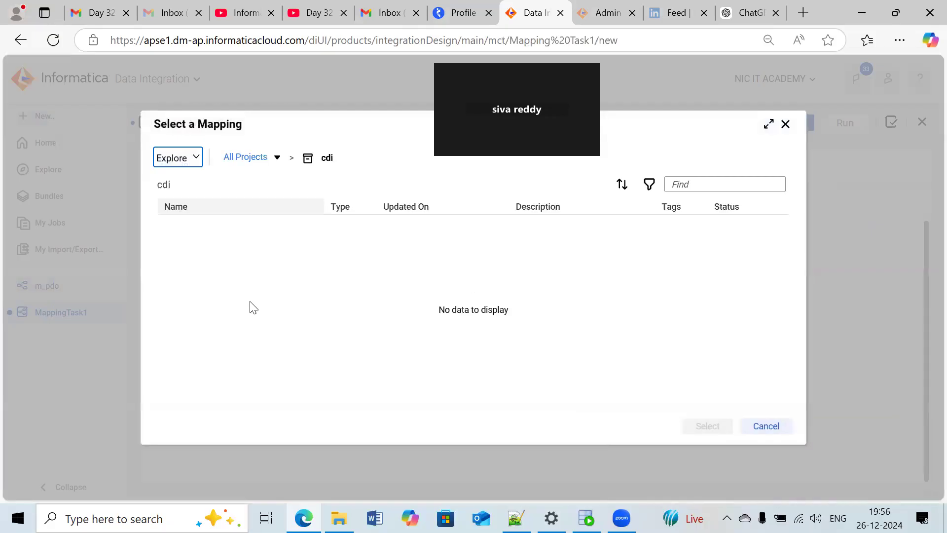
{"action": "left_click", "coordinate": [237, 334]}
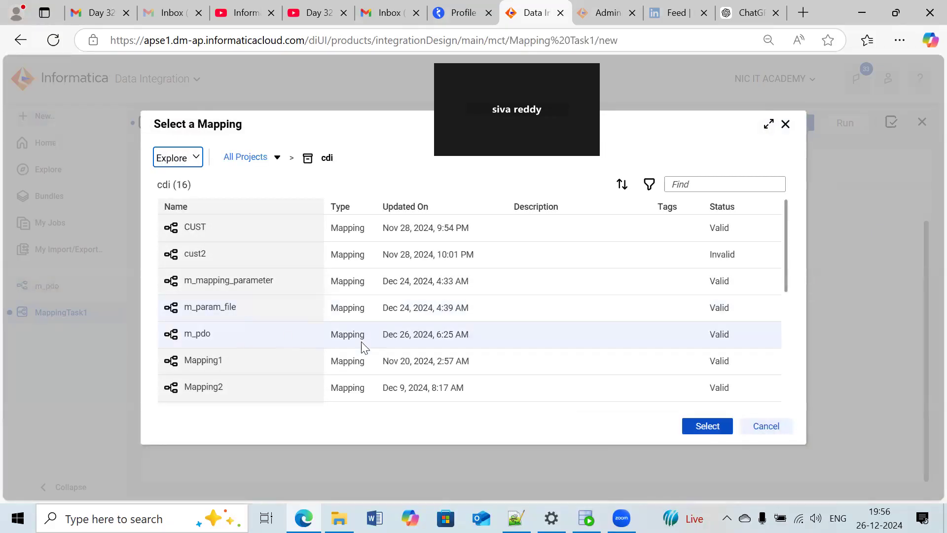
{"action": "left_click", "coordinate": [706, 425]}
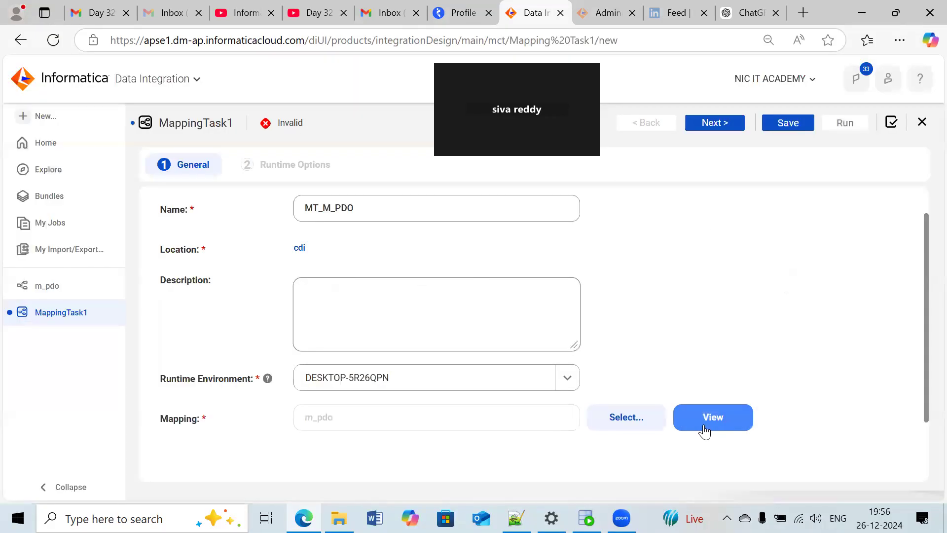
{"action": "scroll", "coordinate": [627, 347], "scroll_direction": "down", "scroll_amount": 3}
{"action": "scroll", "coordinate": [636, 340], "scroll_direction": "up", "scroll_amount": 4}
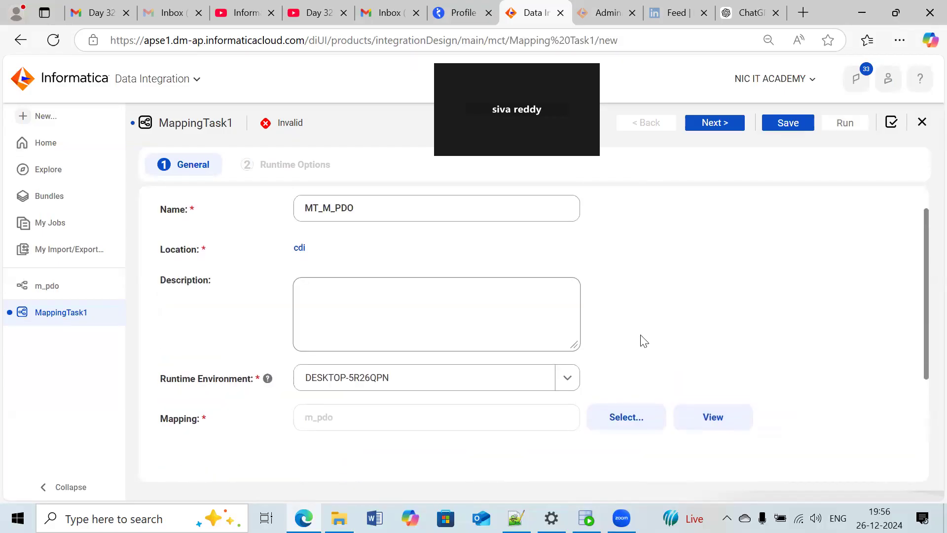
{"action": "left_click", "coordinate": [703, 126]}
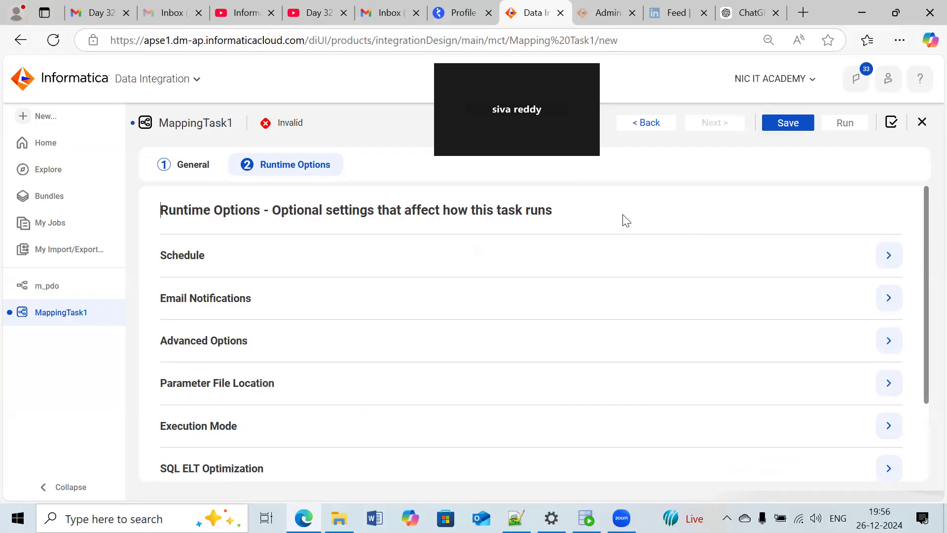
{"action": "left_click", "coordinate": [773, 124]}
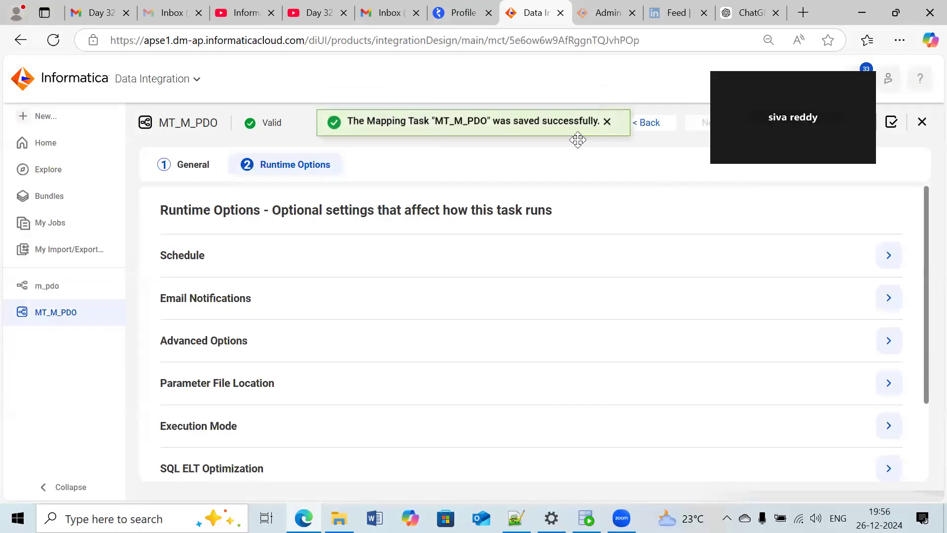
- Run the MT_M_PDO task and refresh its job list until the run finishes
{"action": "left_click", "coordinate": [856, 127]}
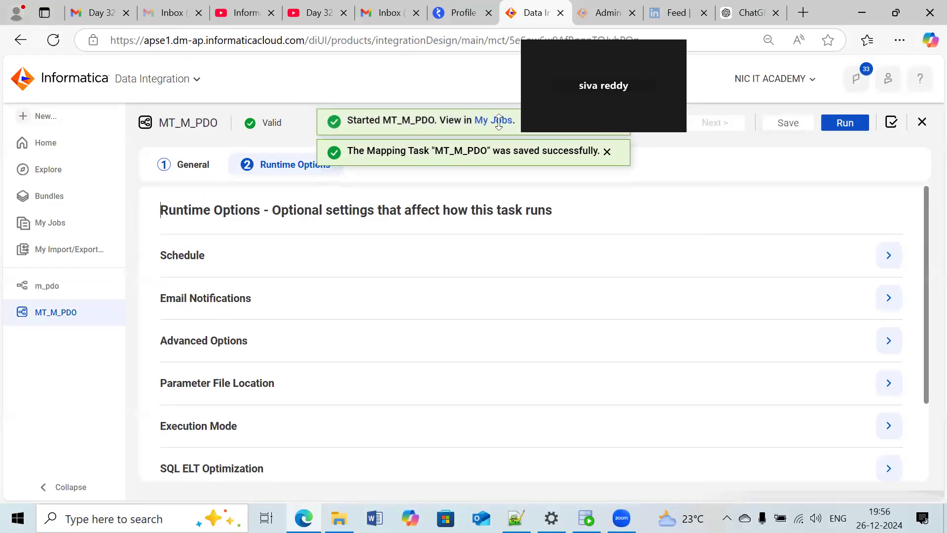
{"action": "left_click", "coordinate": [498, 121]}
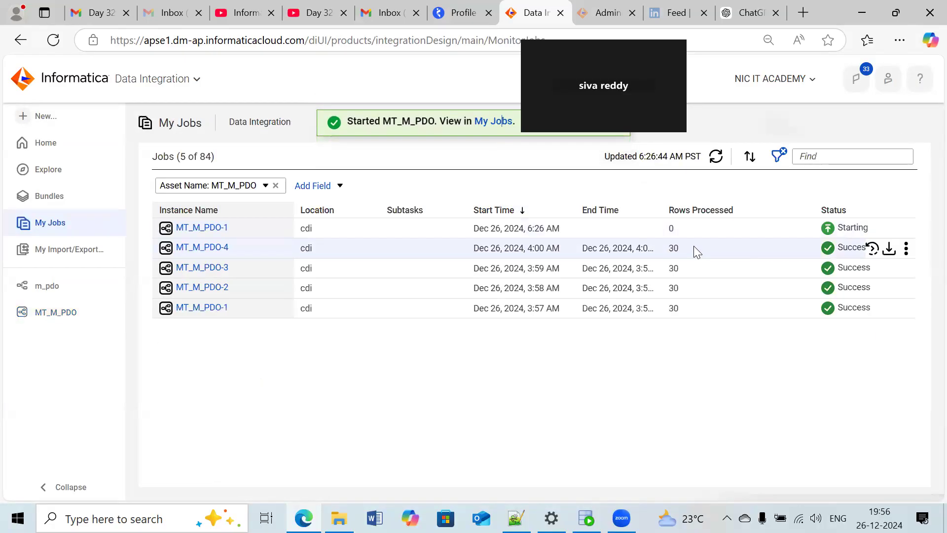
{"action": "left_click", "coordinate": [715, 157]}
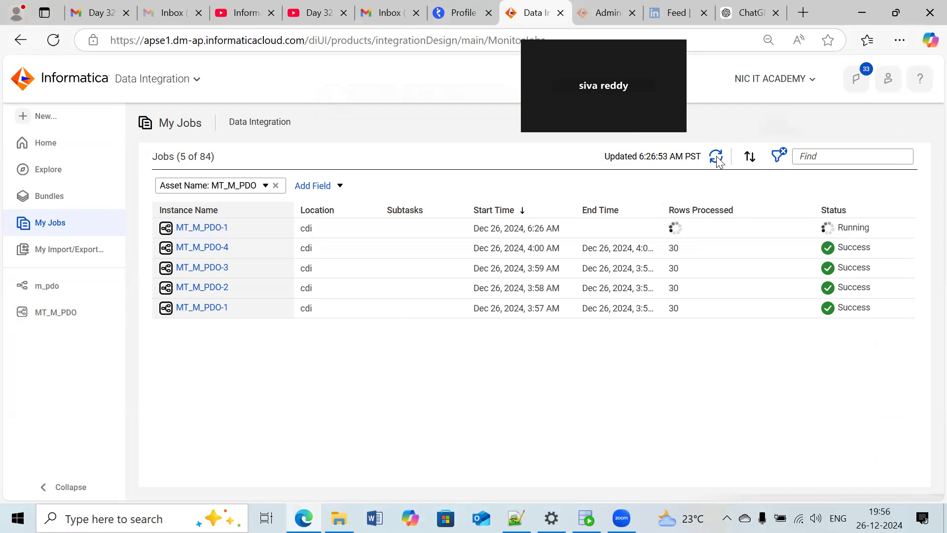
{"action": "left_click", "coordinate": [716, 157]}
{"action": "left_click", "coordinate": [715, 157]}
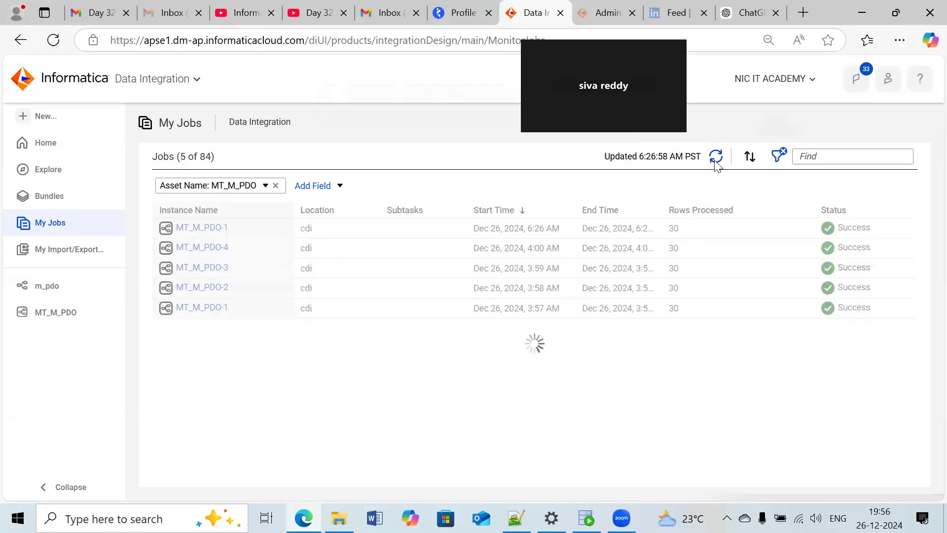
- Open the newest MT_M_PDO job's details and check the run duration
{"action": "left_click", "coordinate": [221, 227]}
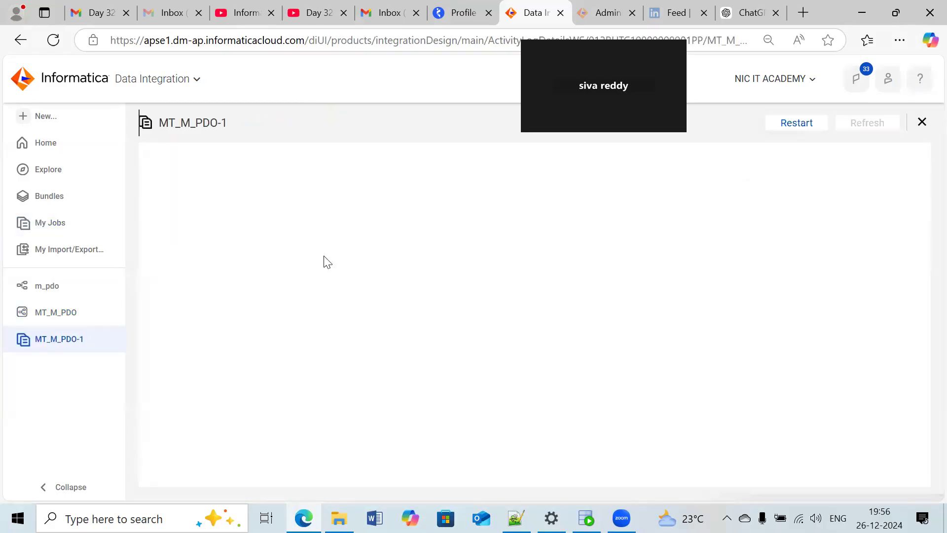
{"action": "left_click_drag", "start_coordinate": [299, 282], "coordinate": [253, 286]}
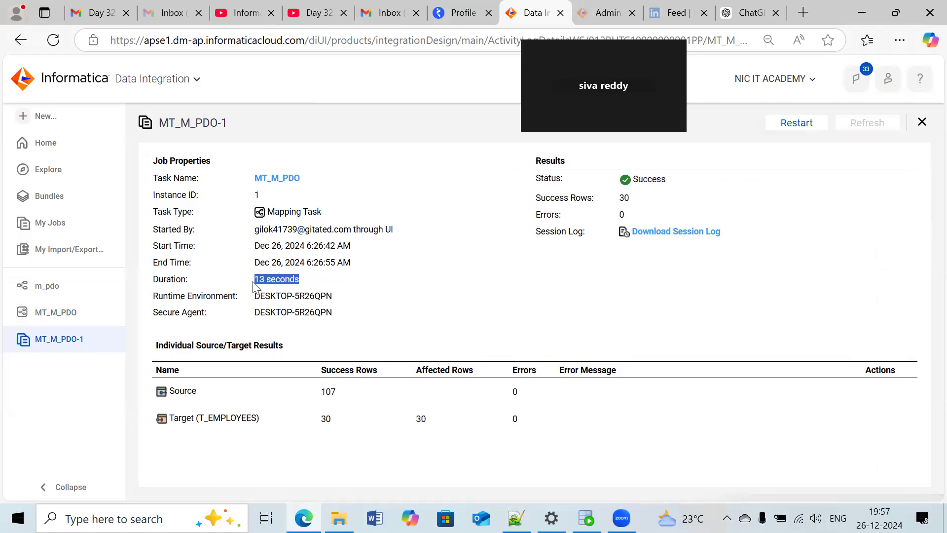
{"action": "triple_click", "coordinate": [395, 277]}
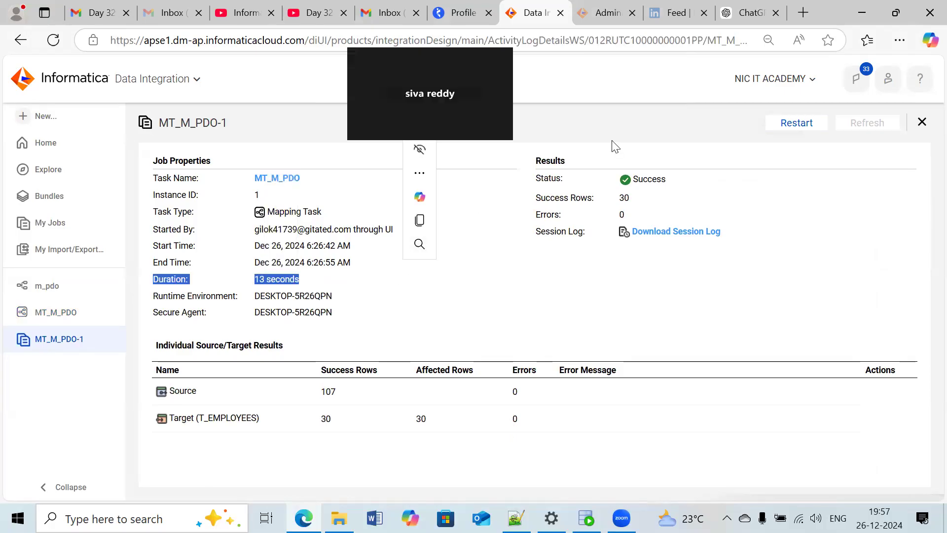
{"action": "left_click", "coordinate": [918, 109]}
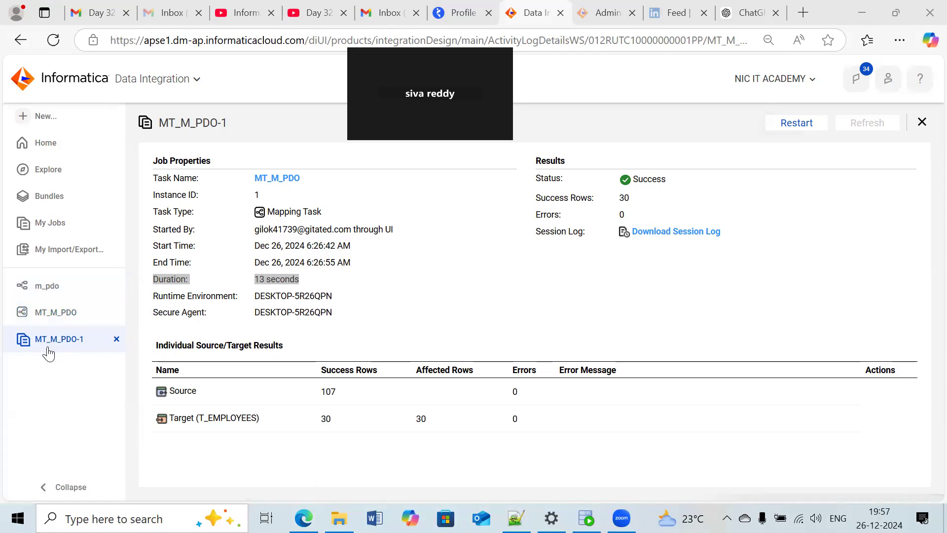
- Set the SQL ELT optimization type of the MT_M_PDO task to To Source in its runtime options and save the task
{"action": "left_click", "coordinate": [47, 314]}
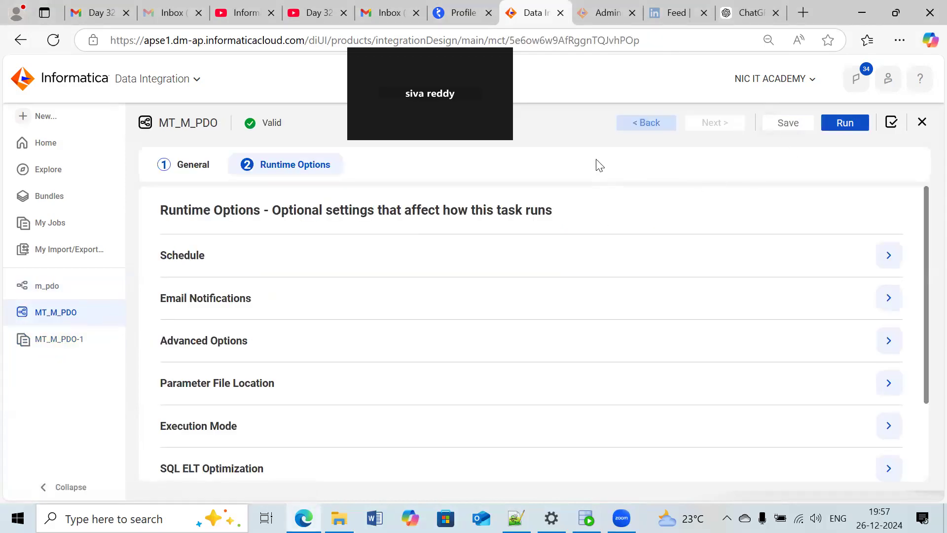
{"action": "scroll", "coordinate": [318, 205], "scroll_direction": "down", "scroll_amount": 3}
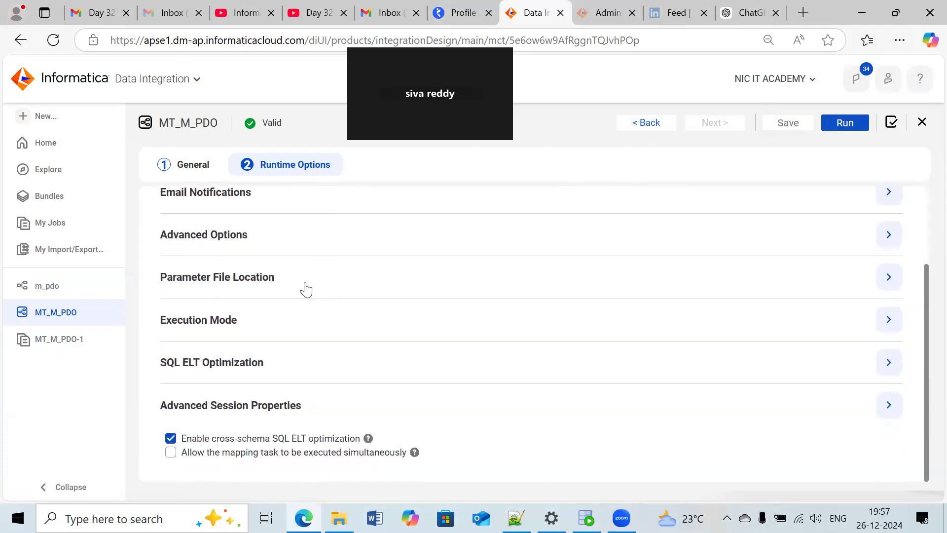
{"action": "left_click", "coordinate": [889, 362]}
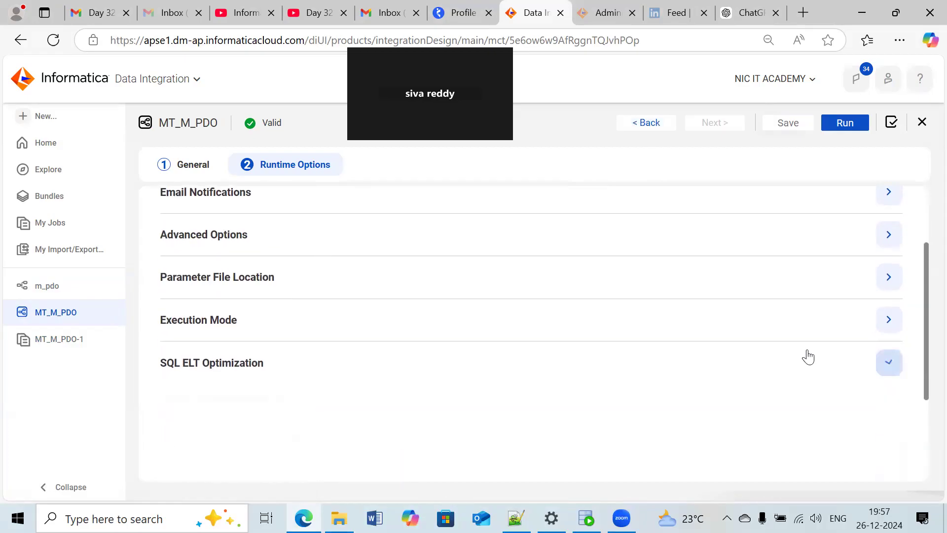
{"action": "scroll", "coordinate": [652, 331], "scroll_direction": "down", "scroll_amount": 4}
{"action": "scroll", "coordinate": [606, 238], "scroll_direction": "up", "scroll_amount": 3}
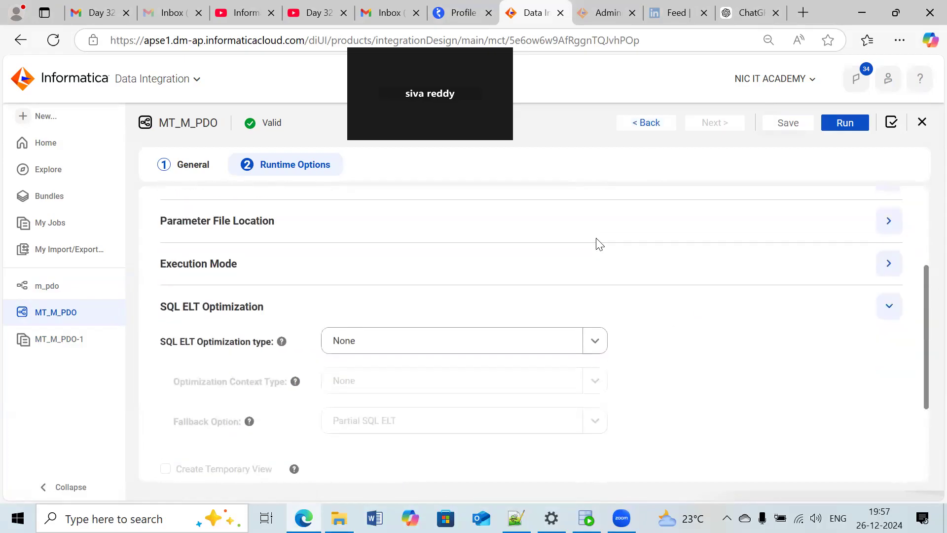
{"action": "scroll", "coordinate": [597, 284], "scroll_direction": "down", "scroll_amount": 3}
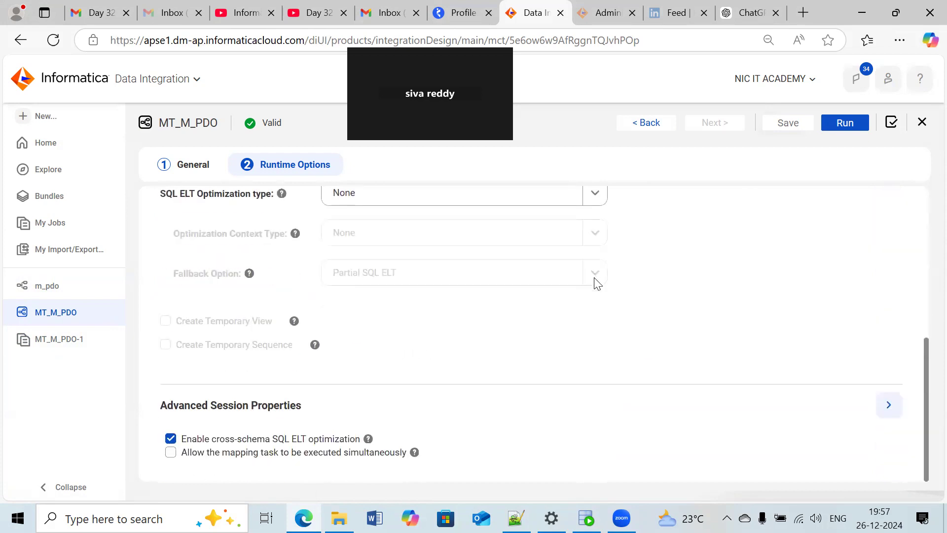
{"action": "scroll", "coordinate": [647, 273], "scroll_direction": "up", "scroll_amount": 2}
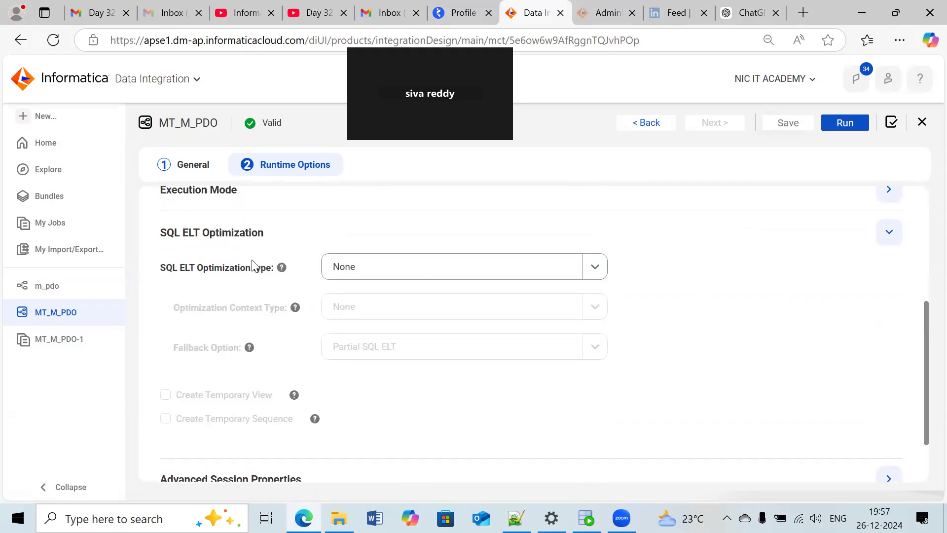
{"action": "left_click_drag", "start_coordinate": [267, 233], "coordinate": [160, 232]}
{"action": "left_click", "coordinate": [289, 240]}
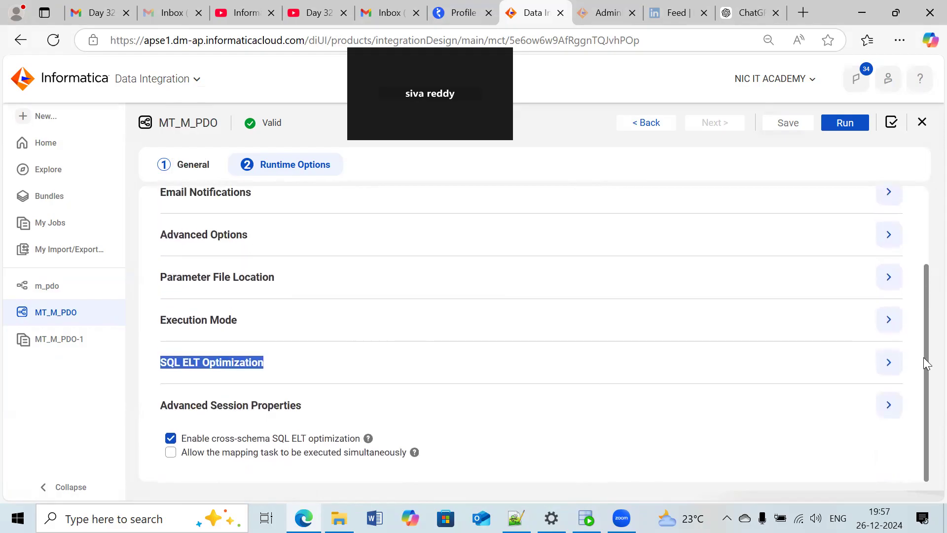
{"action": "left_click", "coordinate": [888, 362]}
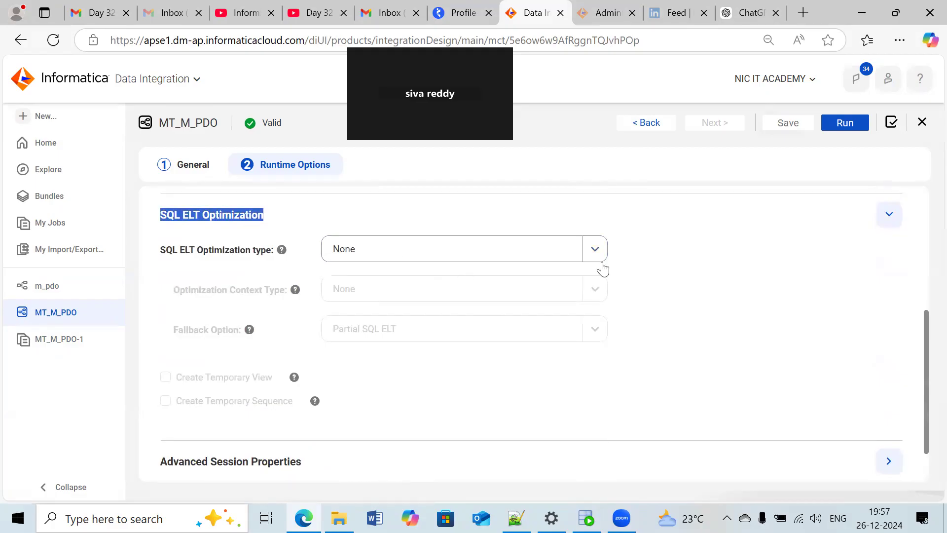
{"action": "left_click", "coordinate": [594, 249]}
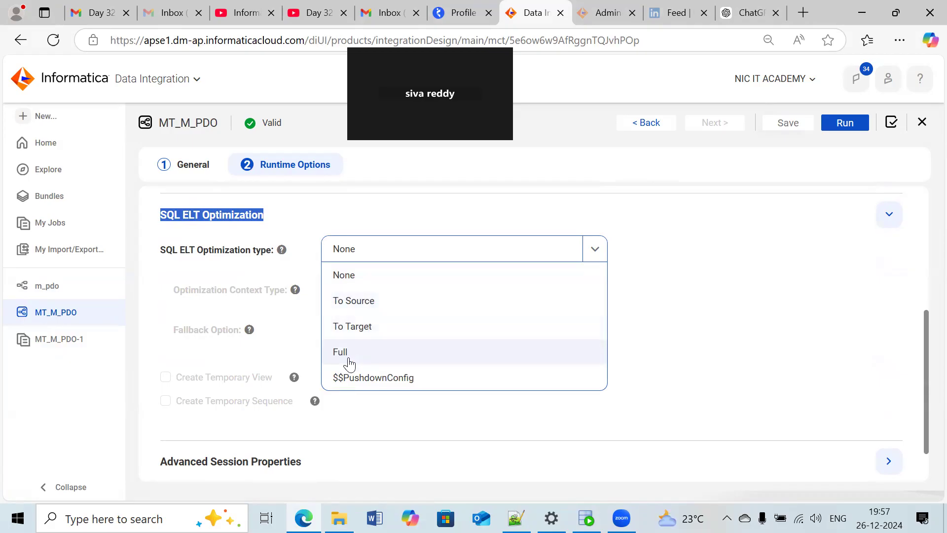
{"action": "left_click", "coordinate": [392, 308]}
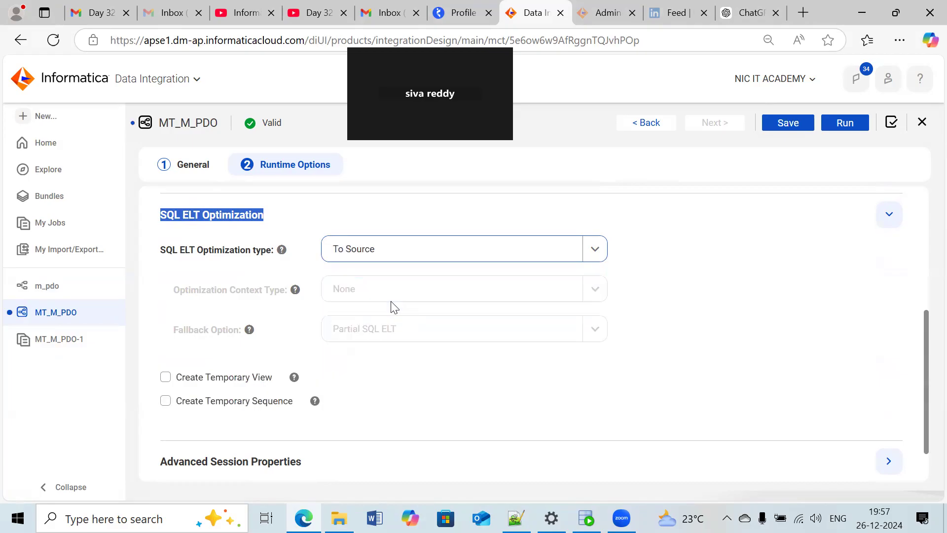
{"action": "left_click", "coordinate": [784, 128]}
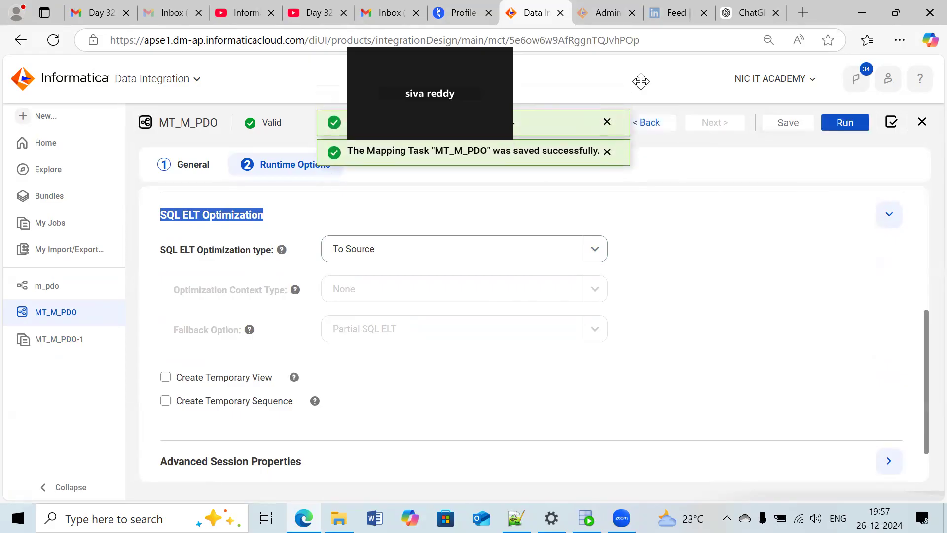
- Run the MT_M_PDO task with source-side optimization and refresh its job list until the run finishes
{"action": "left_click", "coordinate": [503, 120]}
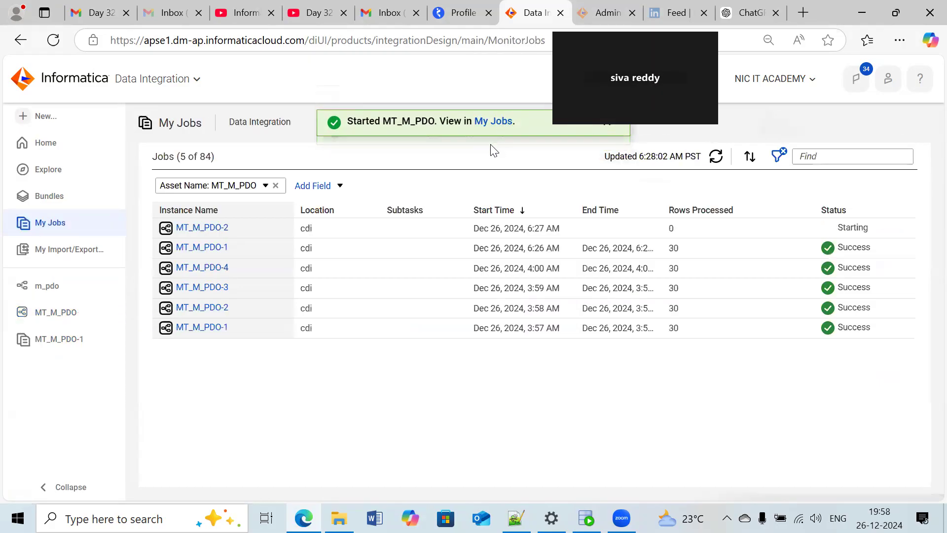
{"action": "left_click", "coordinate": [714, 157]}
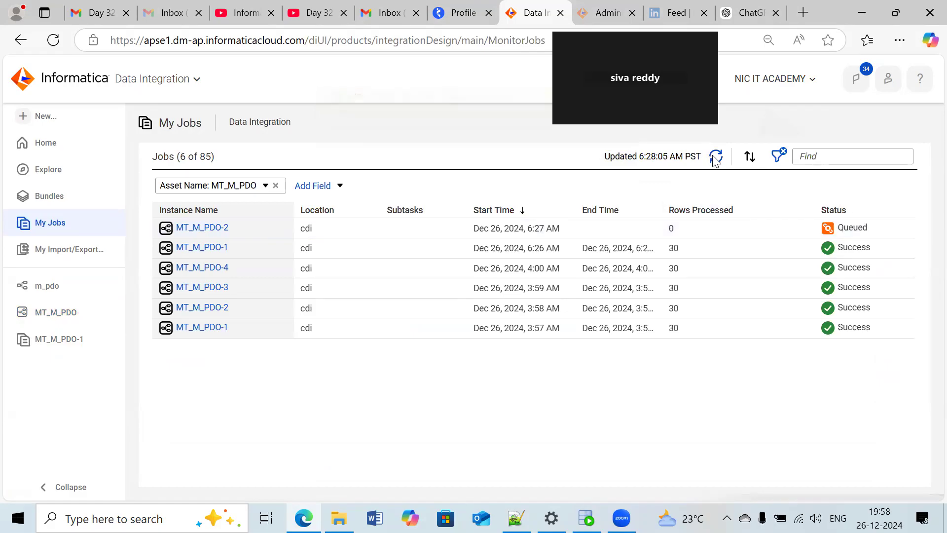
{"action": "left_click", "coordinate": [715, 157]}
{"action": "left_click", "coordinate": [714, 158]}
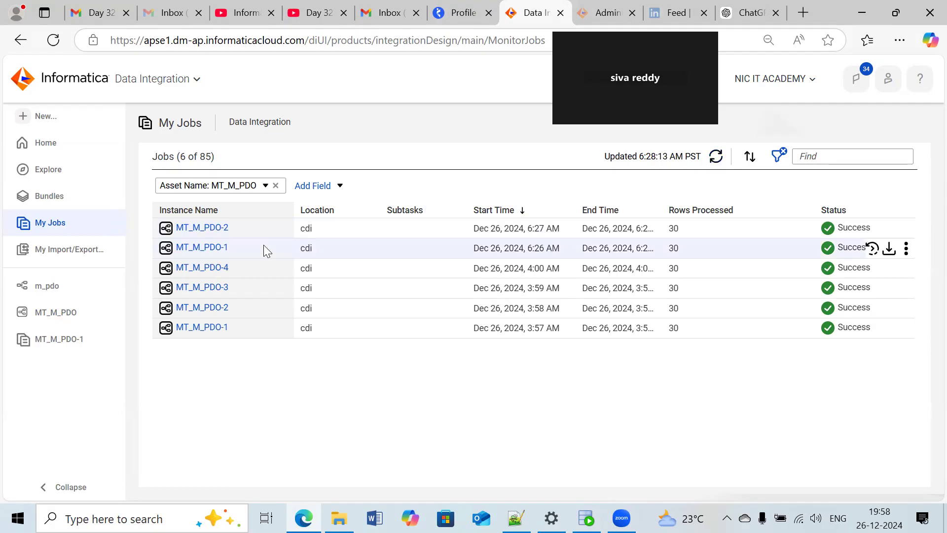
- Open the details of the newest job, MT_M_PDO-2, and check its duration and source success rows
{"action": "left_click", "coordinate": [214, 248]}
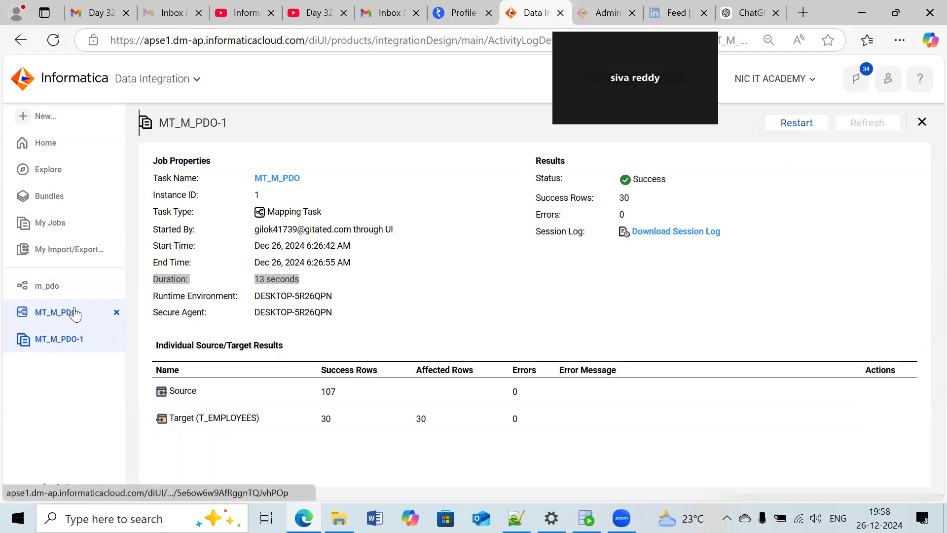
{"action": "left_click", "coordinate": [49, 222]}
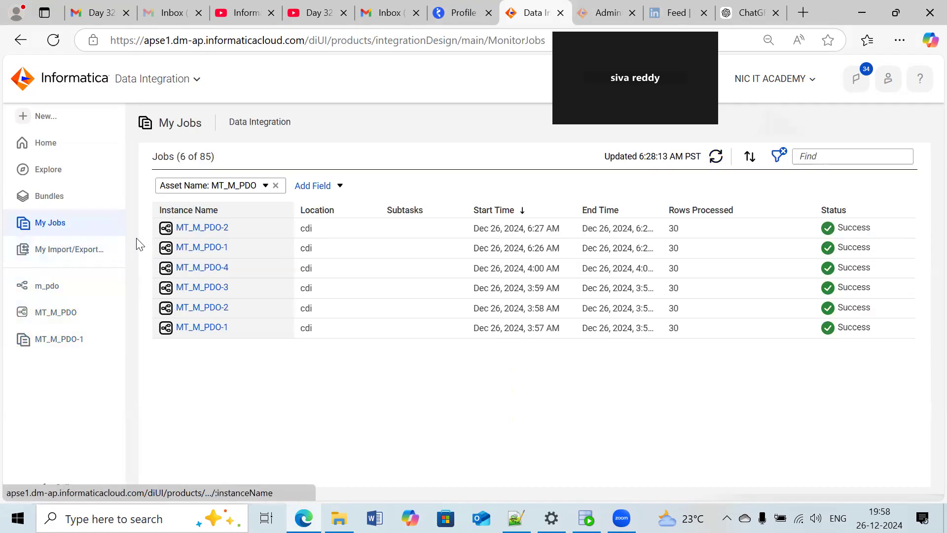
{"action": "left_click", "coordinate": [220, 229]}
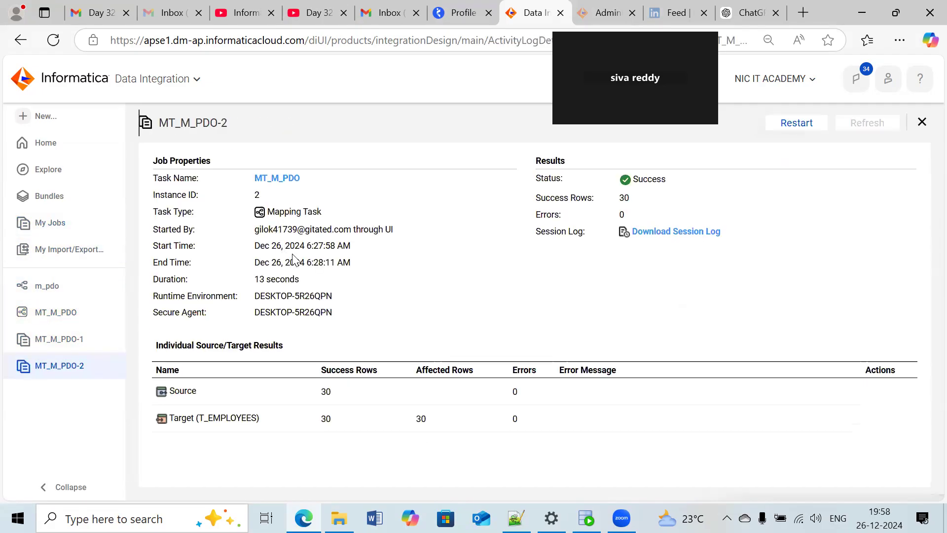
{"action": "left_click_drag", "start_coordinate": [300, 278], "coordinate": [254, 278]}
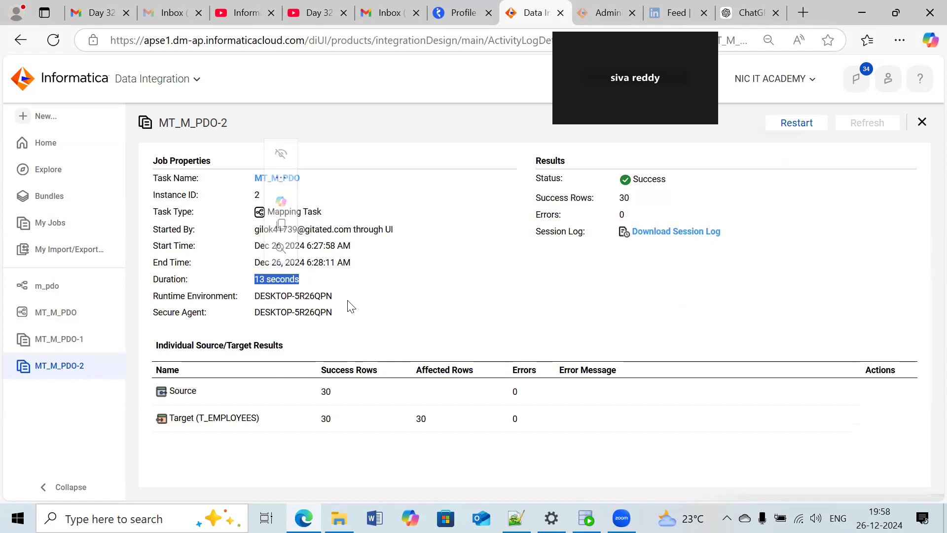
{"action": "left_click", "coordinate": [333, 392]}
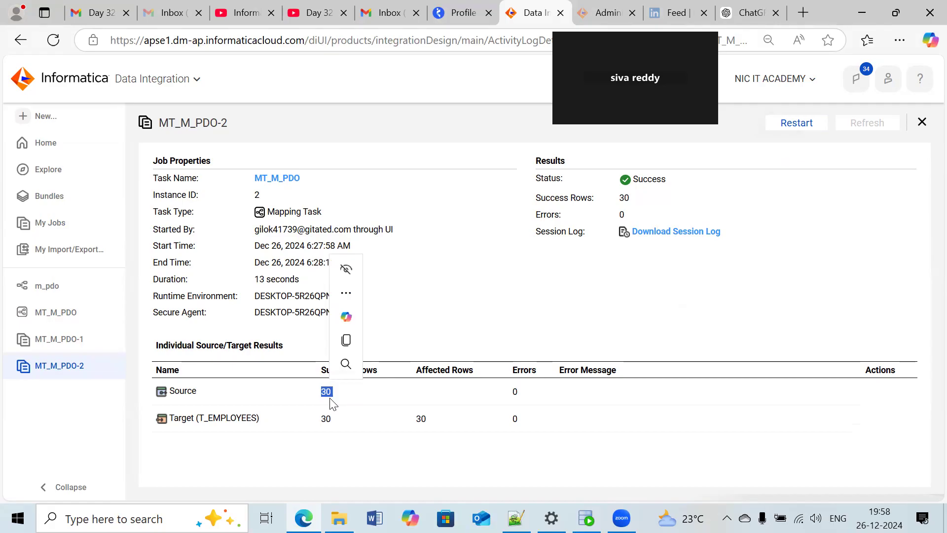
- Reopen the MT_M_PDO-1 job details and compare its source and target success rows with those of MT_M_PDO-2
{"action": "left_click", "coordinate": [68, 332]}
{"action": "left_click", "coordinate": [59, 314]}
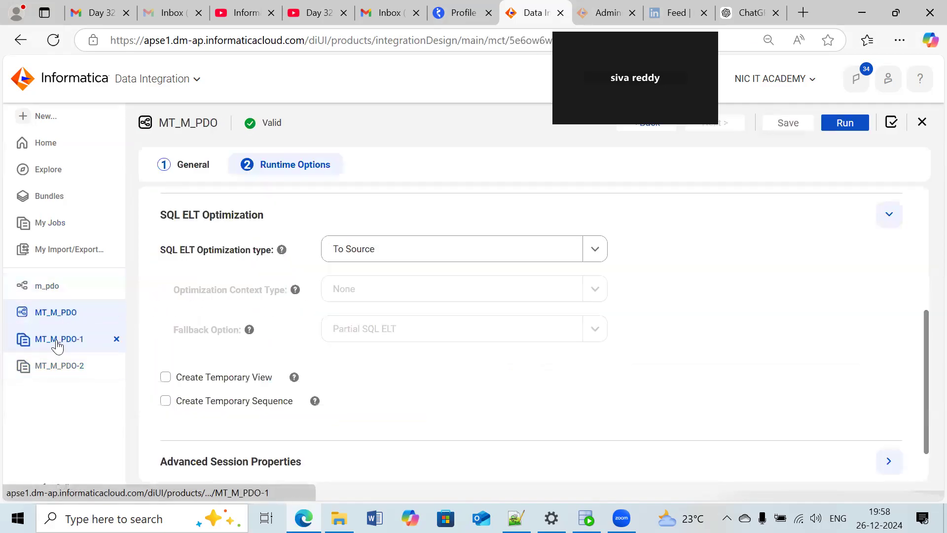
{"action": "left_click", "coordinate": [57, 345]}
{"action": "left_click", "coordinate": [53, 229]}
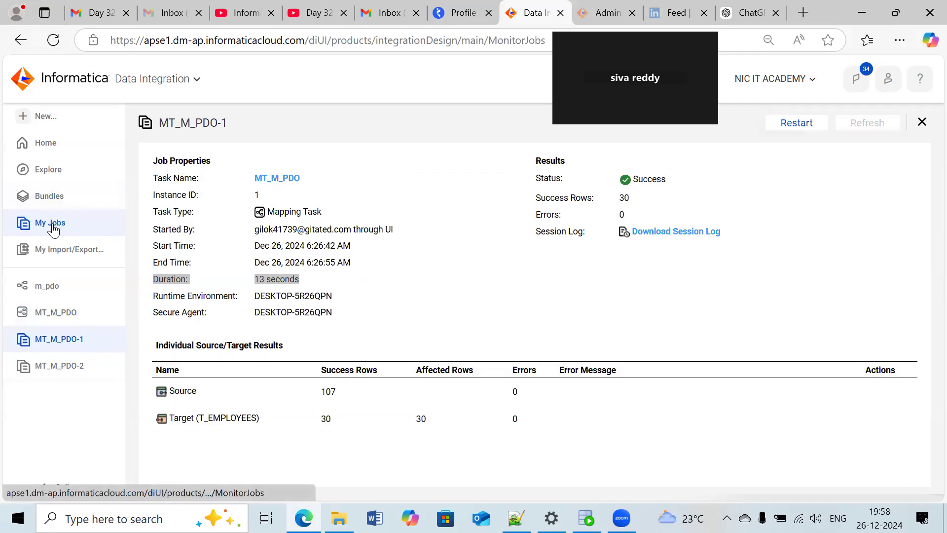
{"action": "left_click", "coordinate": [193, 247]}
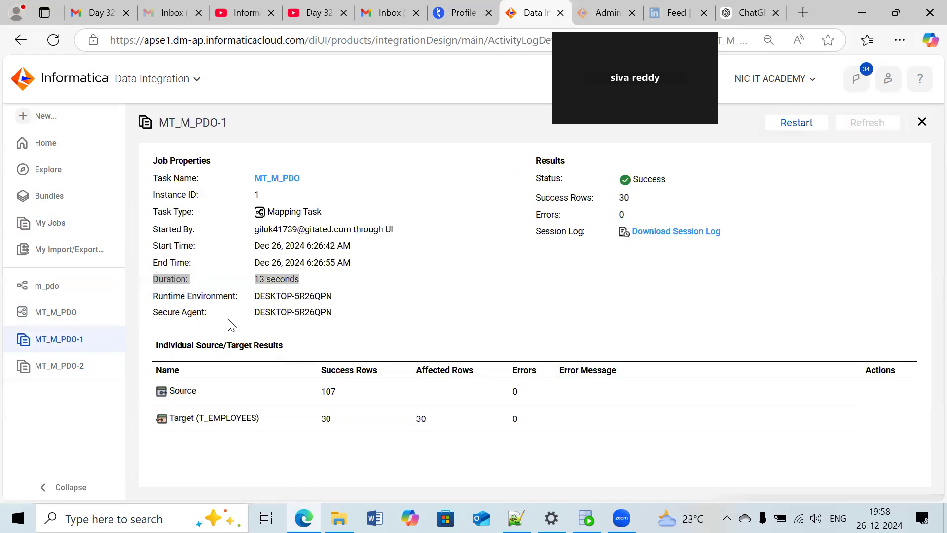
{"action": "double_click", "coordinate": [327, 392]}
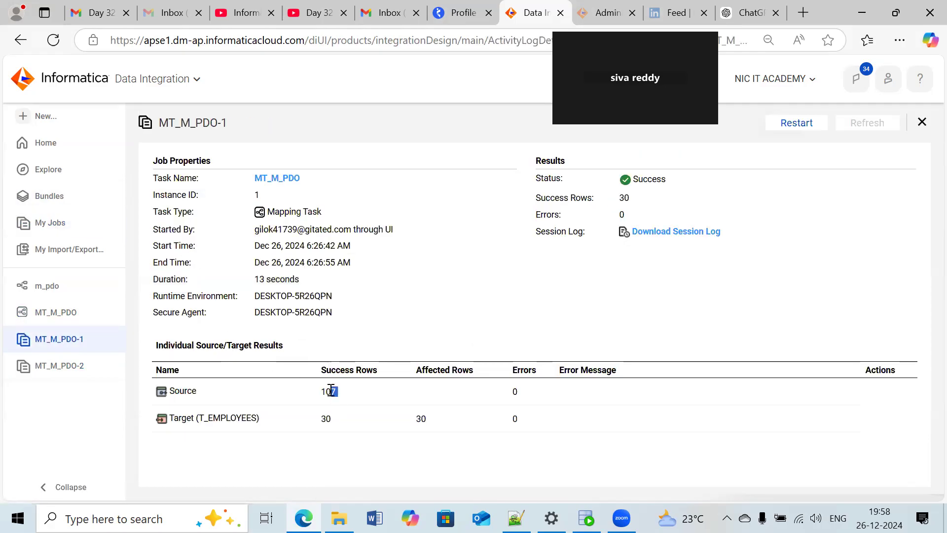
{"action": "left_click", "coordinate": [336, 421]}
{"action": "left_click_drag", "start_coordinate": [336, 422], "coordinate": [325, 419]}
{"action": "left_click", "coordinate": [540, 296]}
{"action": "left_click_drag", "start_coordinate": [529, 100], "coordinate": [35, 352]}
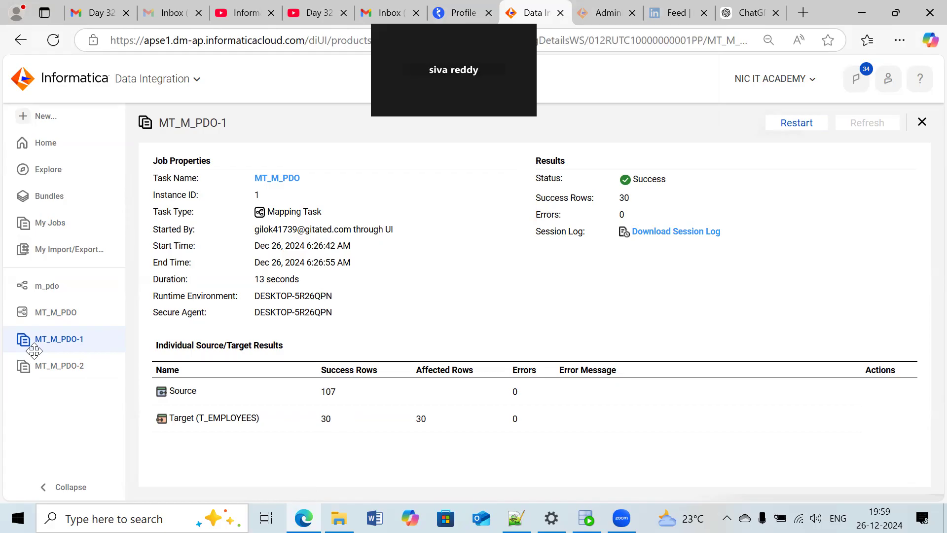
{"action": "left_click", "coordinate": [56, 366]}
{"action": "left_click", "coordinate": [57, 339]}
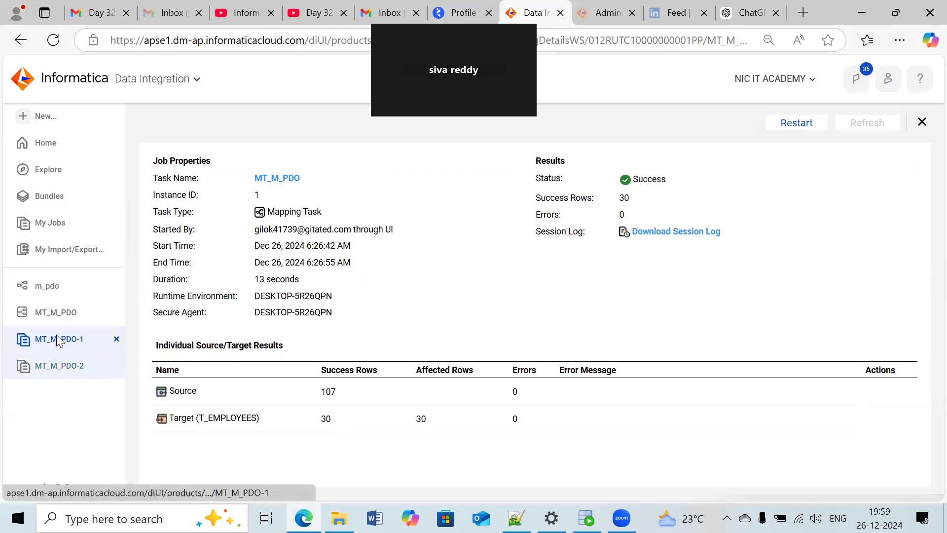
- Open the MT_M_PDO task from the job details and set its SQL ELT optimization type to To Target
{"action": "left_click", "coordinate": [275, 181]}
{"action": "left_click", "coordinate": [821, 122]}
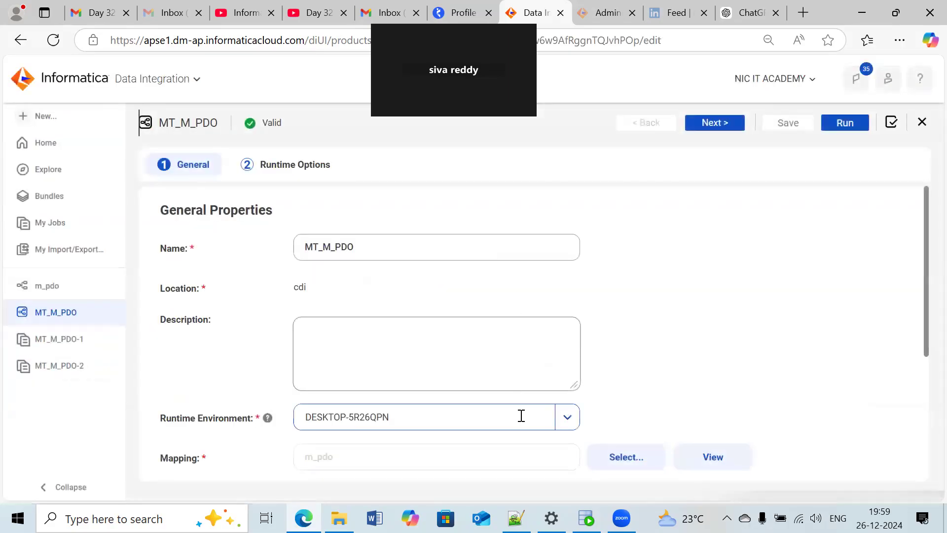
{"action": "scroll", "coordinate": [521, 415], "scroll_direction": "down", "scroll_amount": 5}
{"action": "scroll", "coordinate": [520, 413], "scroll_direction": "up", "scroll_amount": 5}
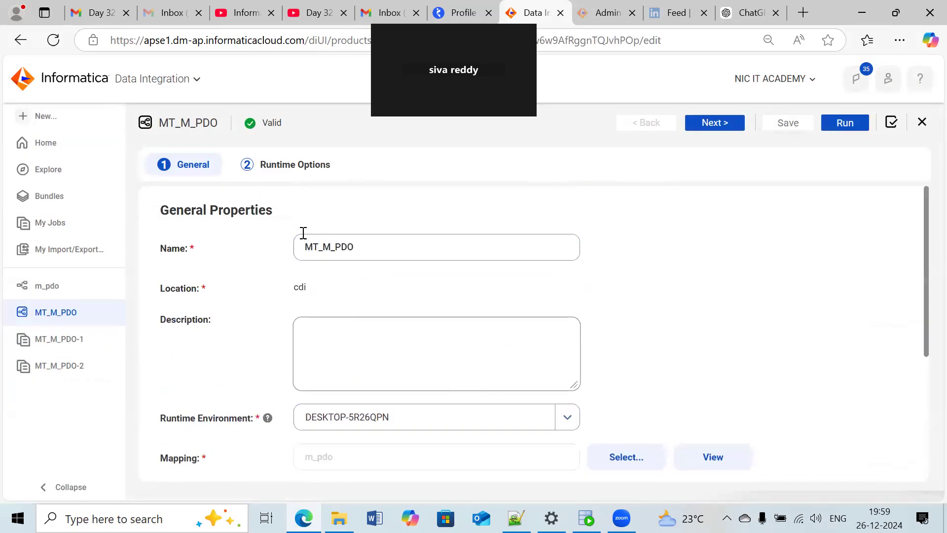
{"action": "left_click", "coordinate": [282, 167]}
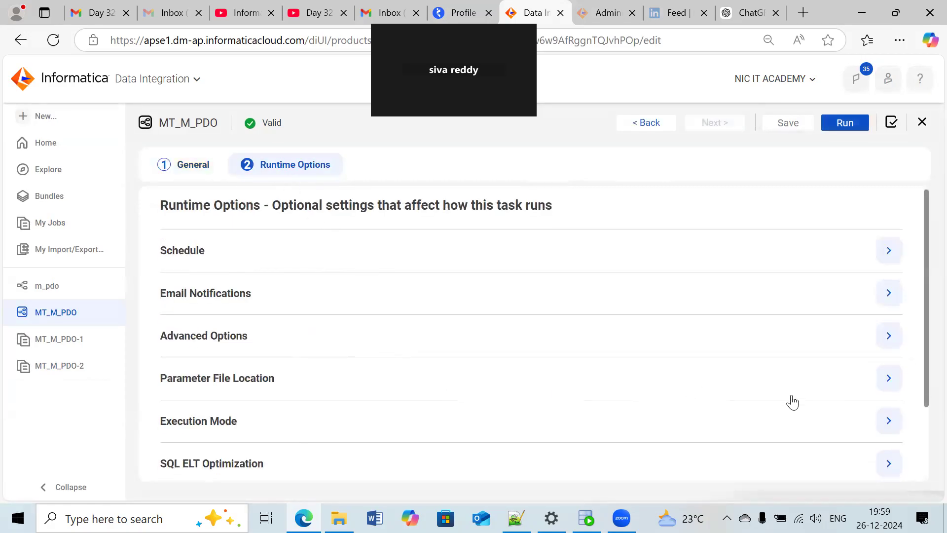
{"action": "scroll", "coordinate": [792, 402], "scroll_direction": "down", "scroll_amount": 1}
{"action": "left_click", "coordinate": [887, 394]}
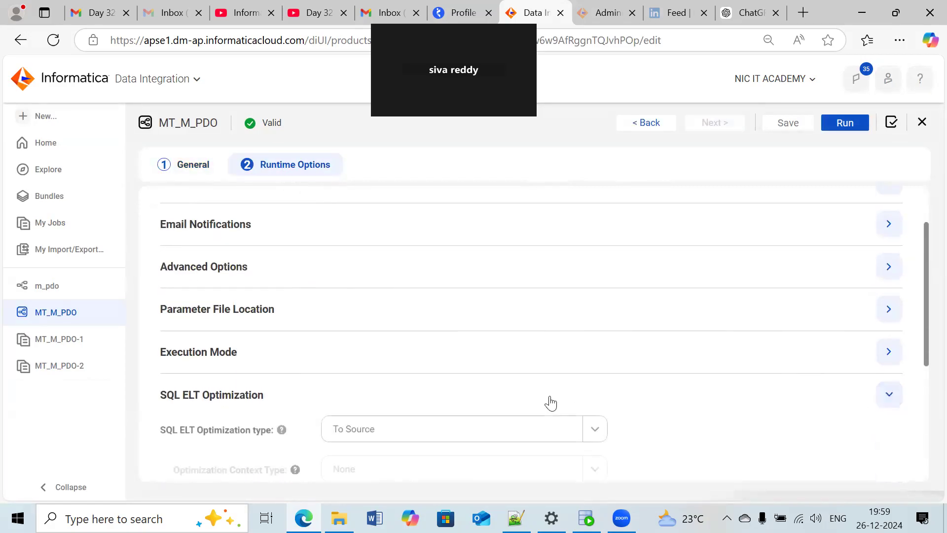
{"action": "scroll", "coordinate": [551, 403], "scroll_direction": "down", "scroll_amount": 3}
{"action": "left_click", "coordinate": [488, 288]}
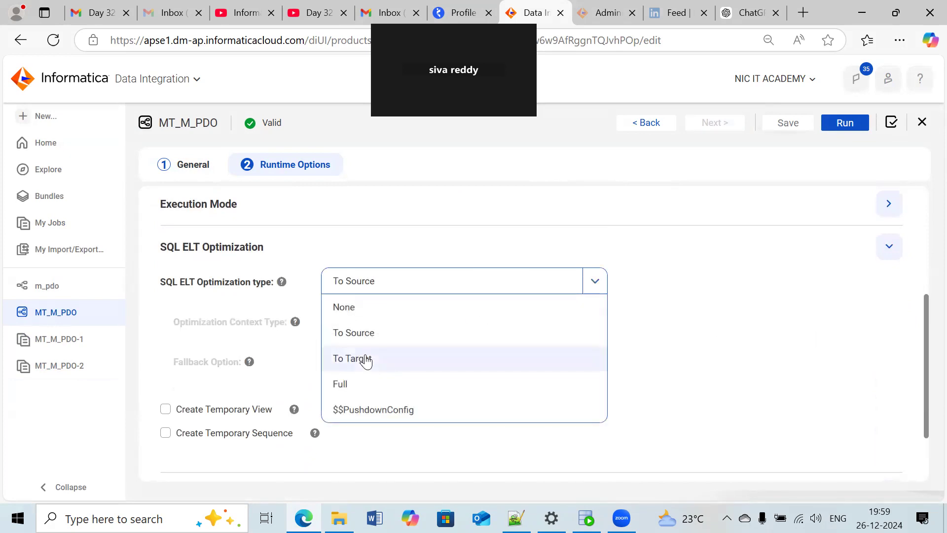
{"action": "left_click", "coordinate": [366, 360]}
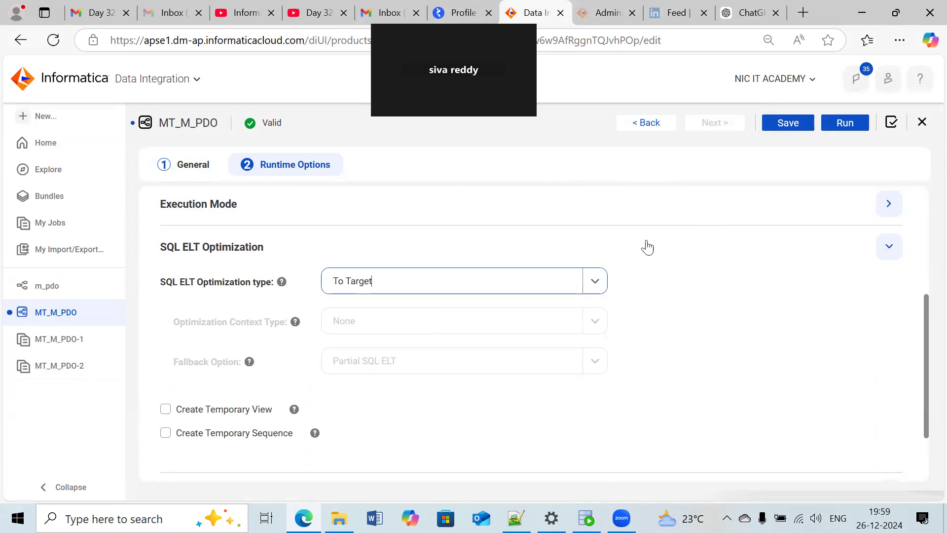
{"action": "scroll", "coordinate": [641, 254], "scroll_direction": "up", "scroll_amount": 2}
{"action": "scroll", "coordinate": [510, 282], "scroll_direction": "up", "scroll_amount": 3}
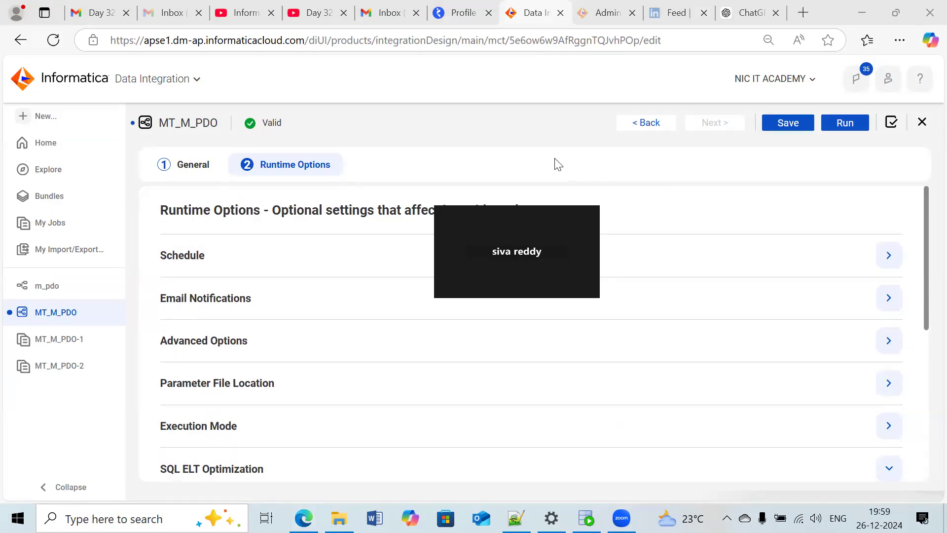
- Switch to the Notepad++ notes and insert a blank line below the heading "Limitations of Pushdown Optimization"
{"action": "key", "text": "alt+Tab"}
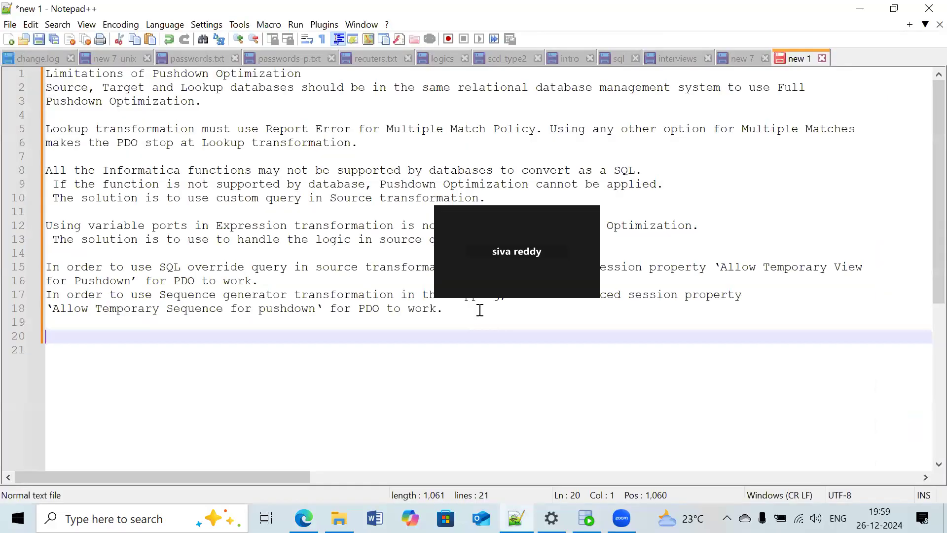
{"action": "left_click_drag", "start_coordinate": [574, 204], "coordinate": [541, 361]}
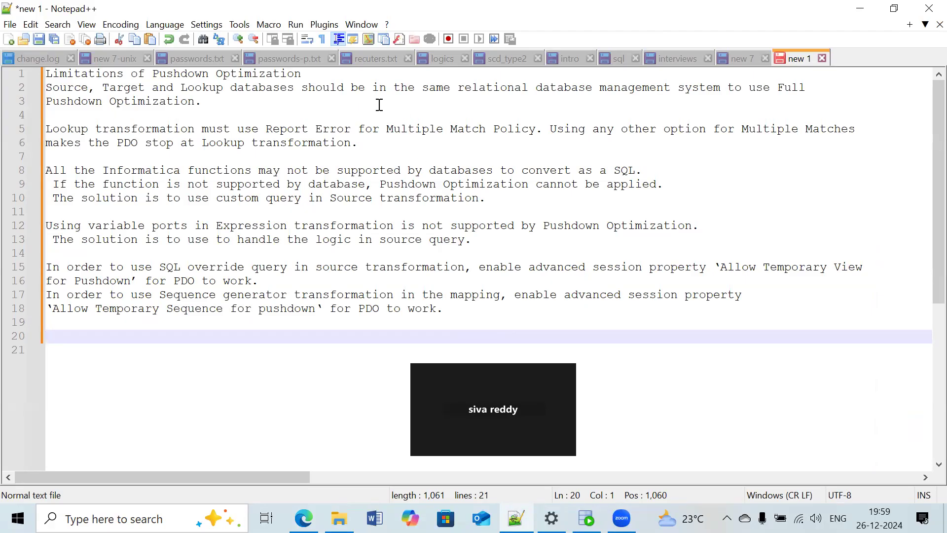
{"action": "left_click", "coordinate": [315, 77]}
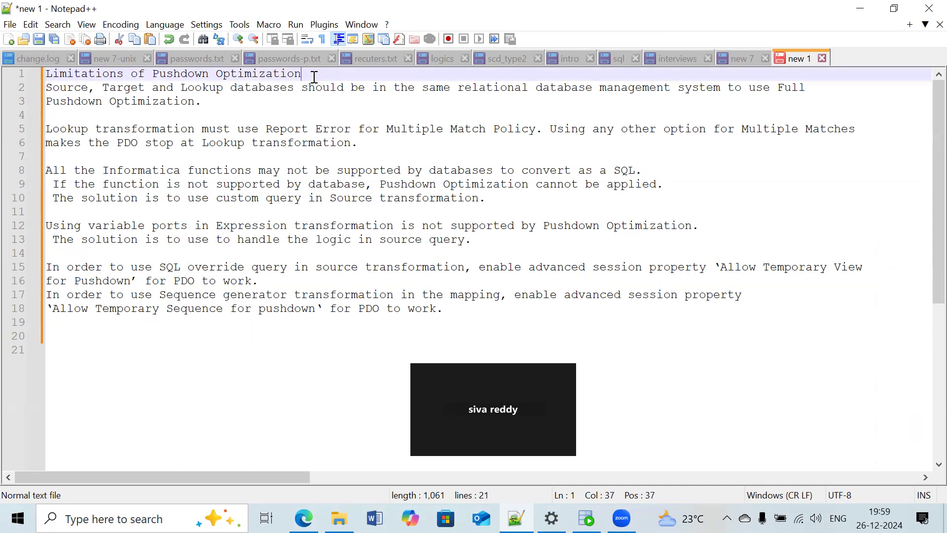
{"action": "key", "text": "Return"}
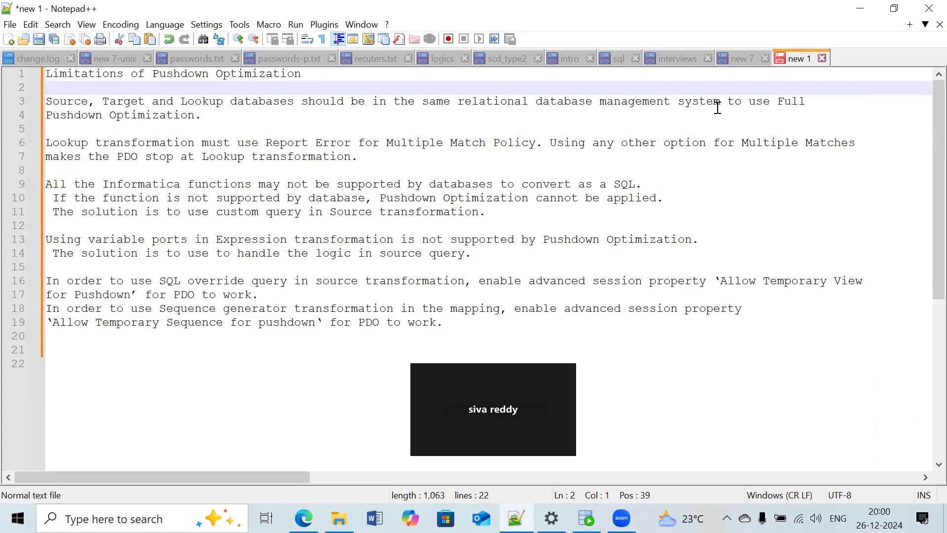
- Review the pushdown limitations from the same-database requirement to SQL override, highlighting the database rule and the phrase "Allow Temporary View"
{"action": "left_click_drag", "start_coordinate": [201, 115], "coordinate": [49, 108]}
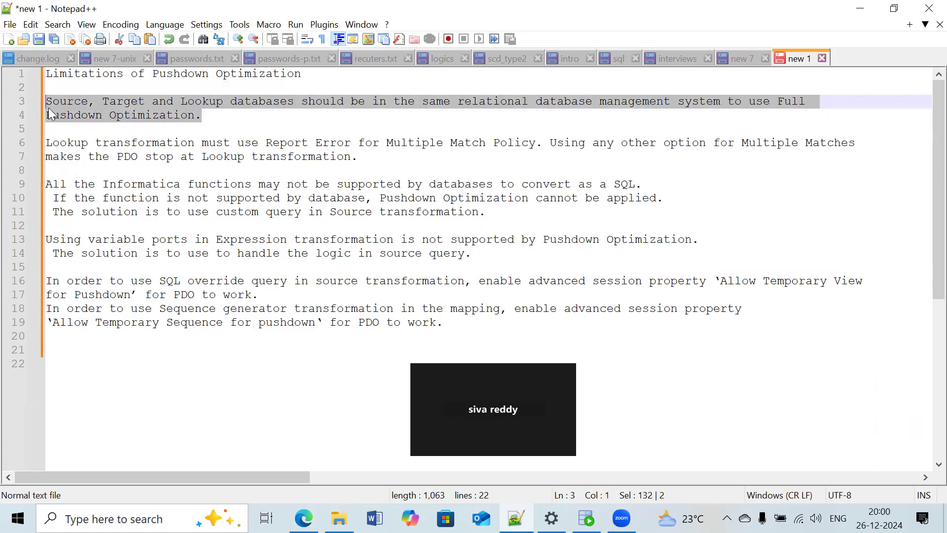
{"action": "left_click", "coordinate": [221, 124]}
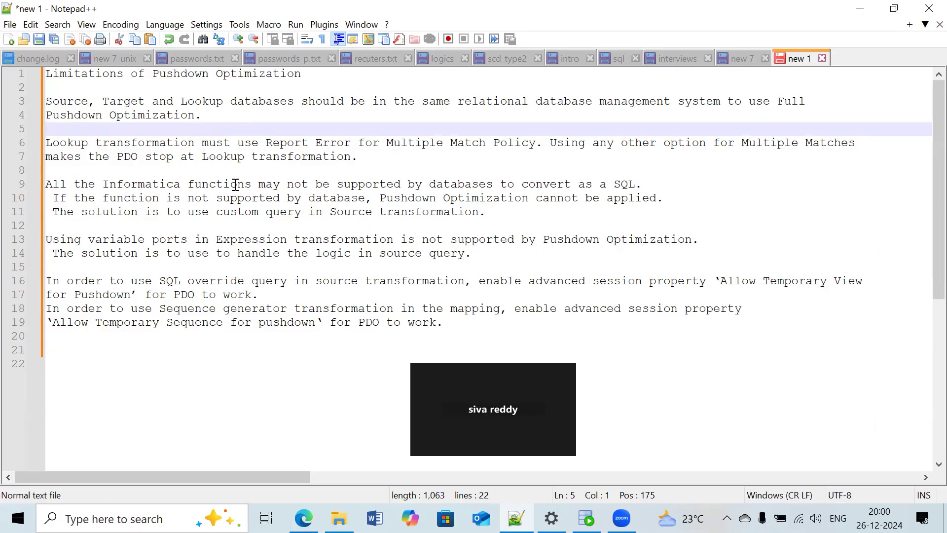
{"action": "scroll", "coordinate": [203, 173], "scroll_direction": "down", "scroll_amount": 3}
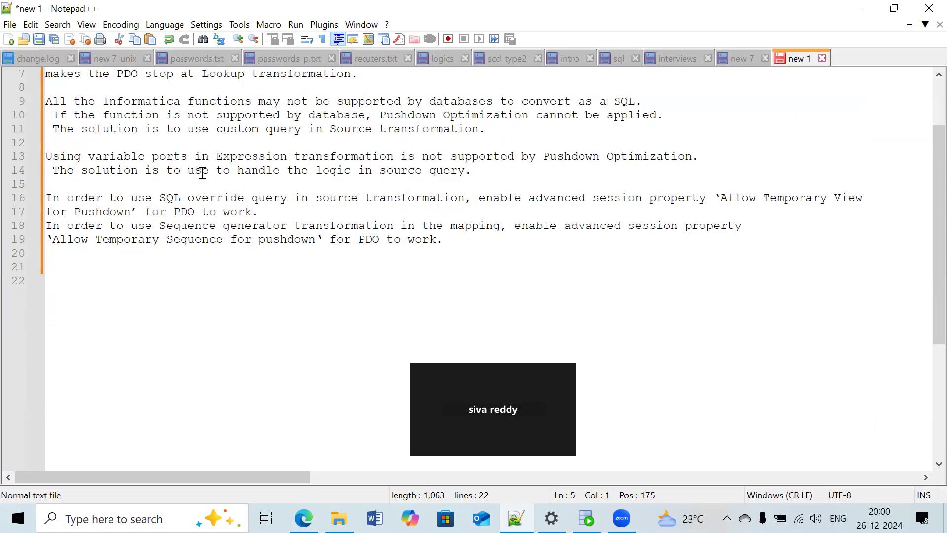
{"action": "scroll", "coordinate": [202, 174], "scroll_direction": "up", "scroll_amount": 1}
{"action": "left_click", "coordinate": [472, 173]}
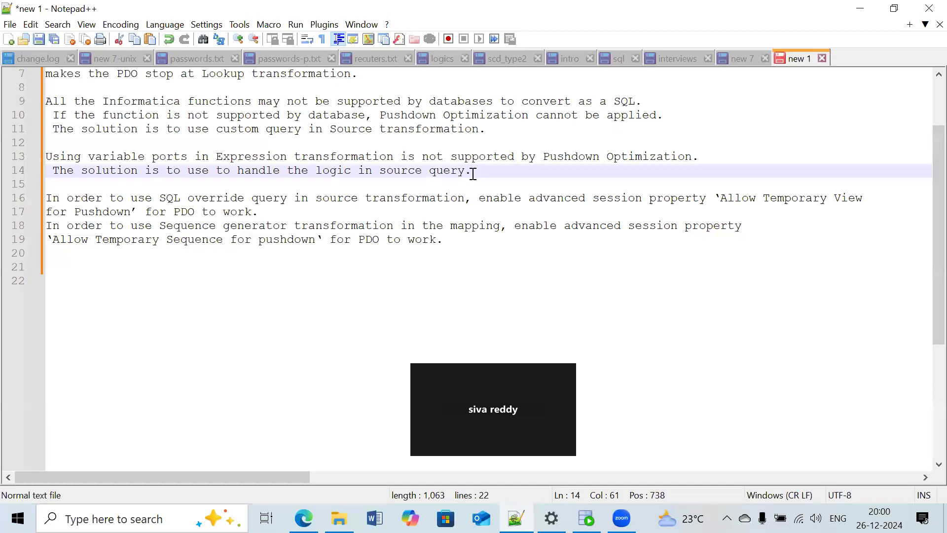
{"action": "left_click", "coordinate": [299, 211]}
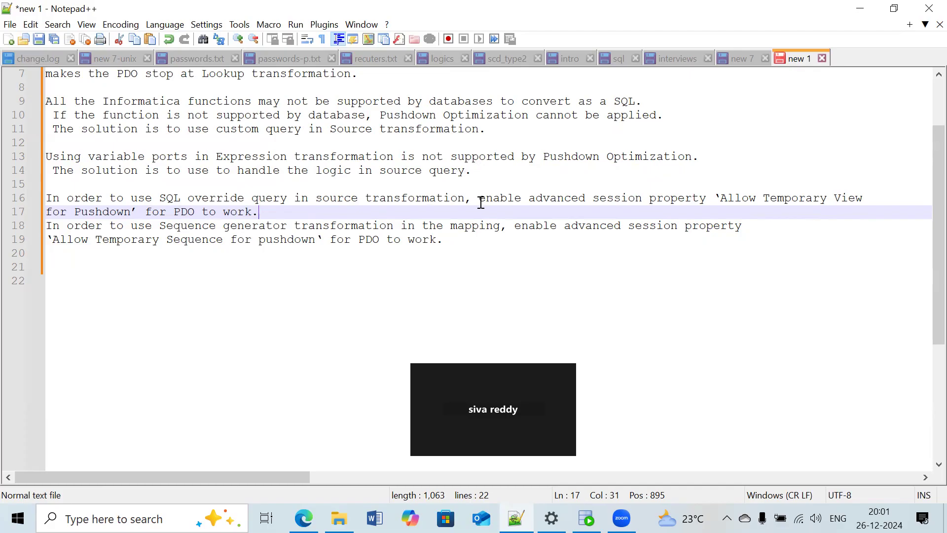
{"action": "left_click_drag", "start_coordinate": [720, 198], "coordinate": [863, 203]}
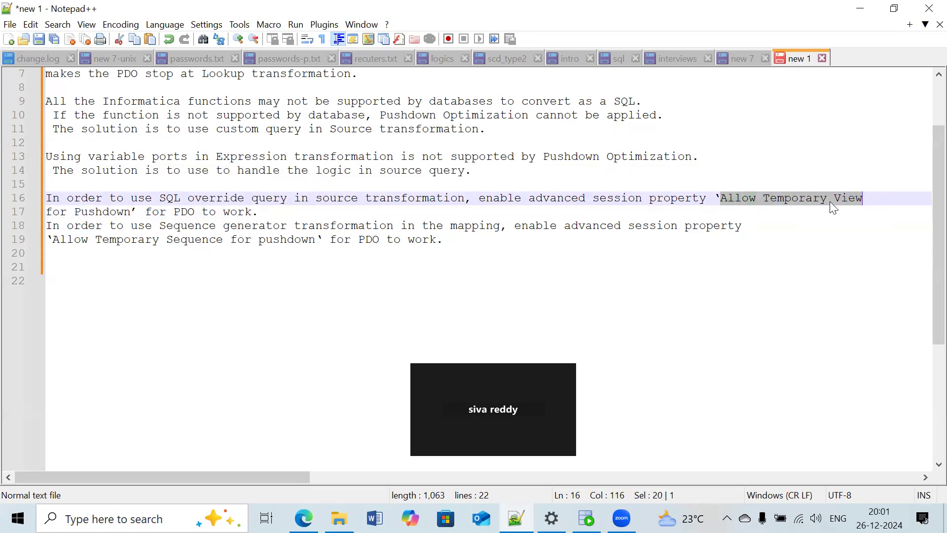
{"action": "left_click", "coordinate": [715, 212]}
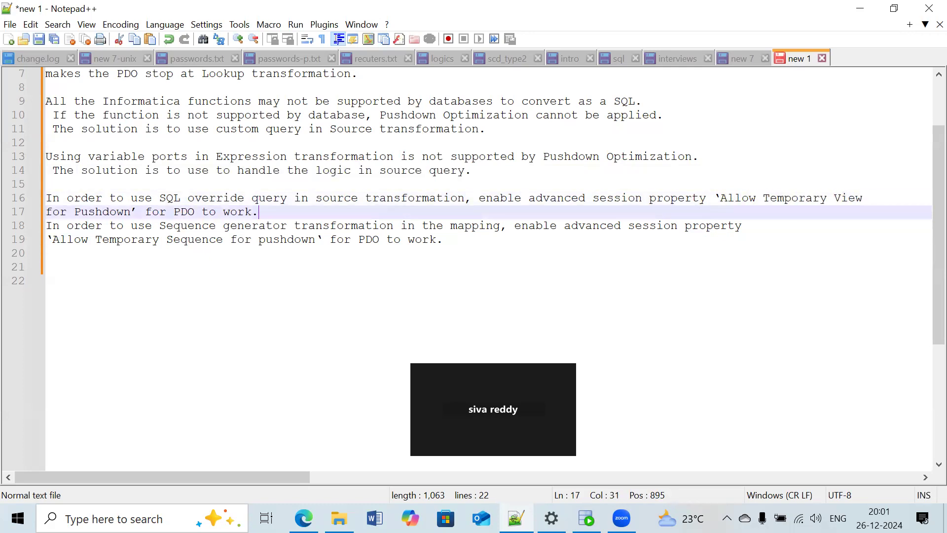
- Switch to the MT_M_PDO runtime options in Edge, add an advanced session property row and browse the available property names
{"action": "key", "text": "alt+Tab"}
{"action": "scroll", "coordinate": [236, 346], "scroll_direction": "down", "scroll_amount": 5}
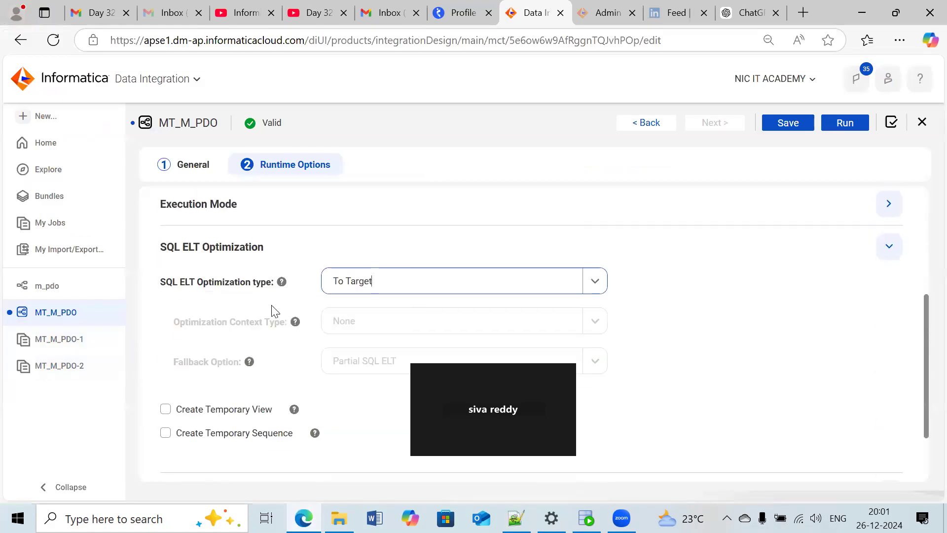
{"action": "scroll", "coordinate": [276, 310], "scroll_direction": "down", "scroll_amount": 2}
{"action": "left_click", "coordinate": [889, 405]}
{"action": "scroll", "coordinate": [419, 348], "scroll_direction": "down", "scroll_amount": 4}
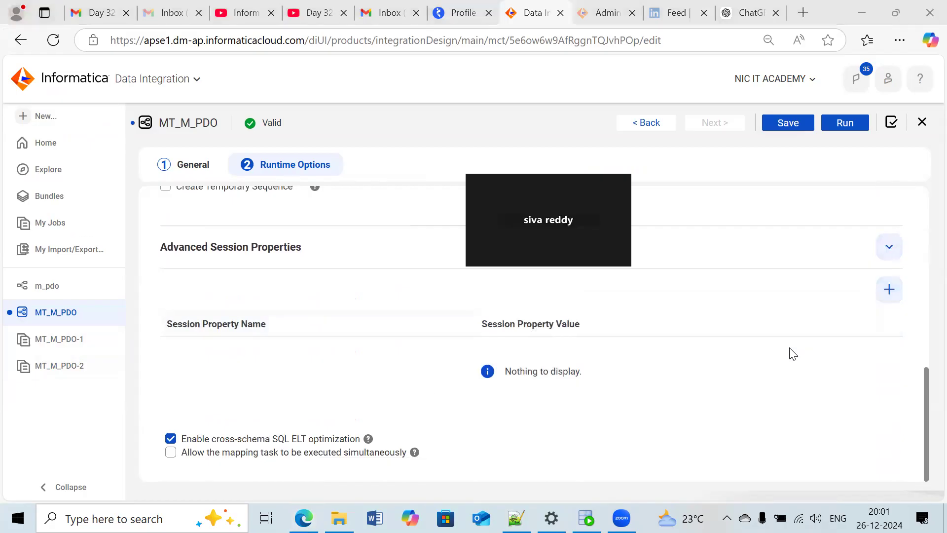
{"action": "left_click", "coordinate": [888, 290]}
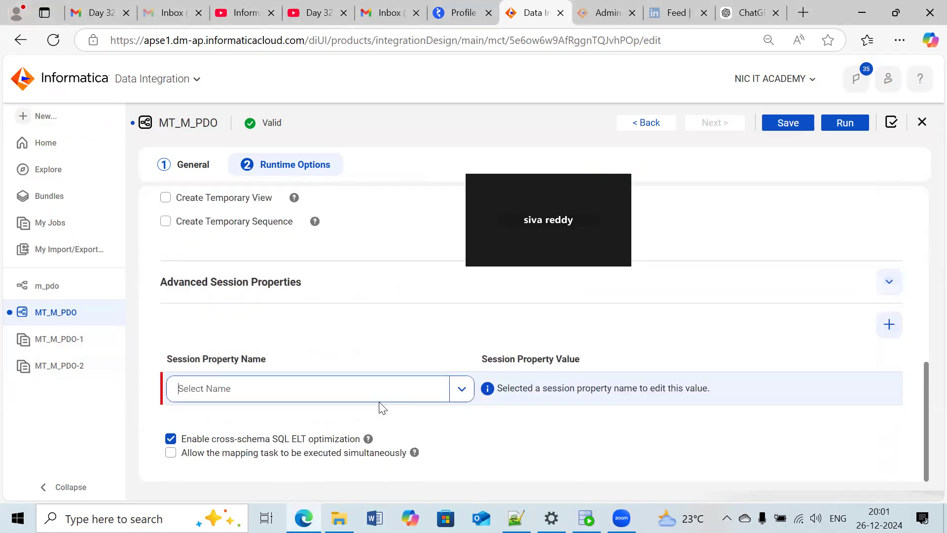
{"action": "left_click", "coordinate": [462, 390]}
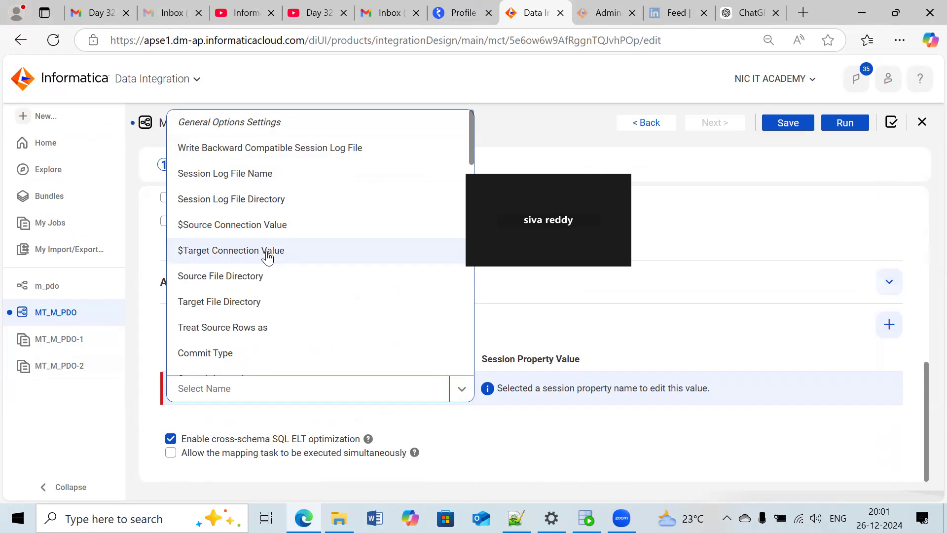
{"action": "left_click", "coordinate": [609, 471]}
- Recheck the "Allow Temporary View" property name in the Notepad++ notes and return to the MT_M_PDO task in Edge
{"action": "left_click", "coordinate": [516, 518]}
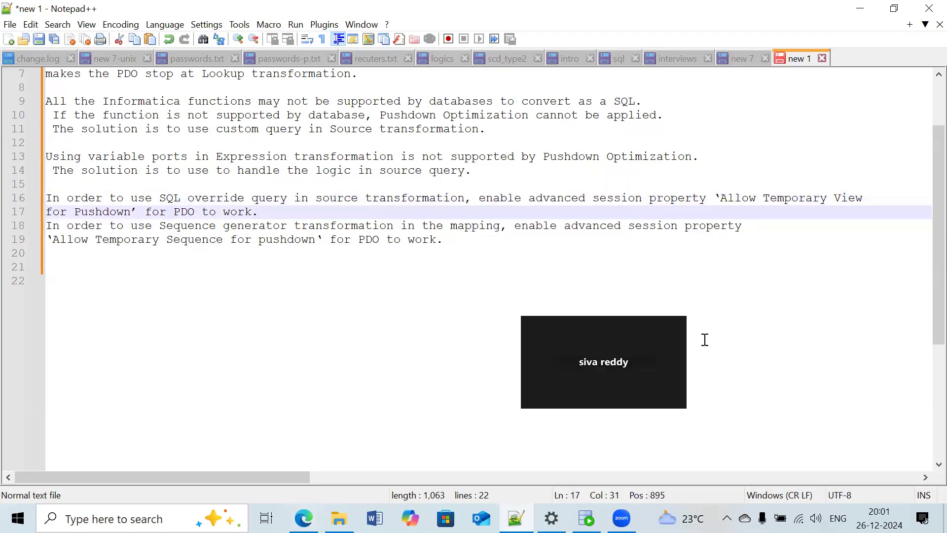
{"action": "left_click_drag", "start_coordinate": [720, 198], "coordinate": [855, 199]}
{"action": "key", "text": "alt+Tab"}
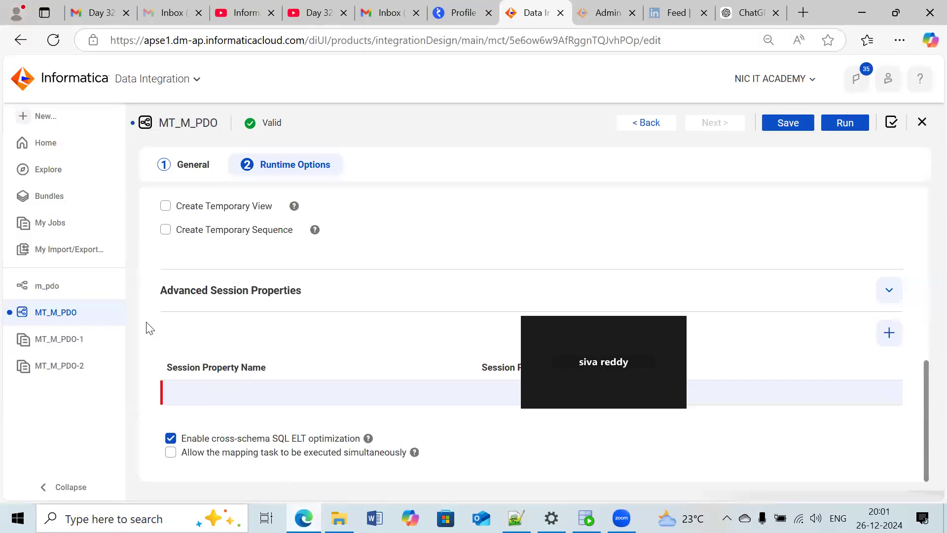
- Open the m_pdo mapping's Source transformation and examine its query options and the Sql Override field in the advanced settings
{"action": "left_click", "coordinate": [59, 293]}
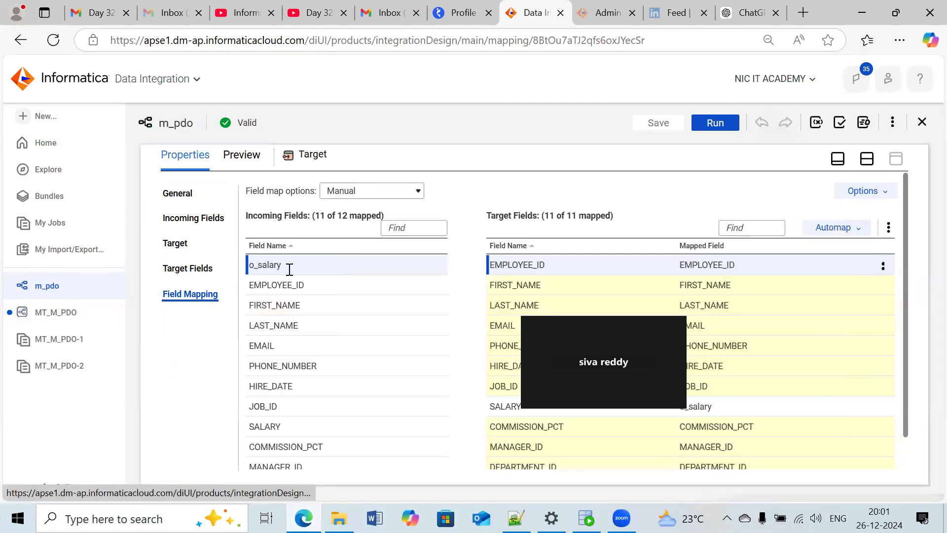
{"action": "left_click", "coordinate": [867, 158]}
{"action": "left_click", "coordinate": [315, 264]}
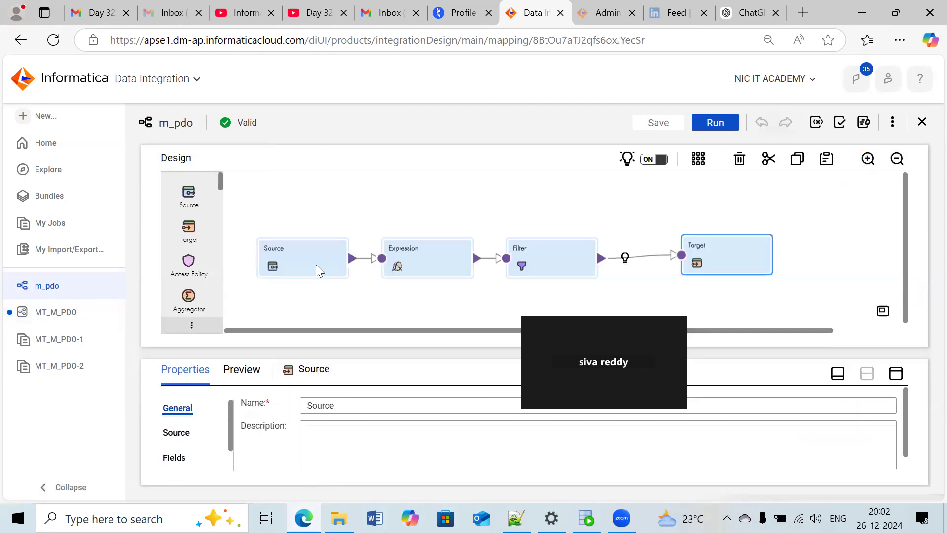
{"action": "left_click", "coordinate": [902, 372]}
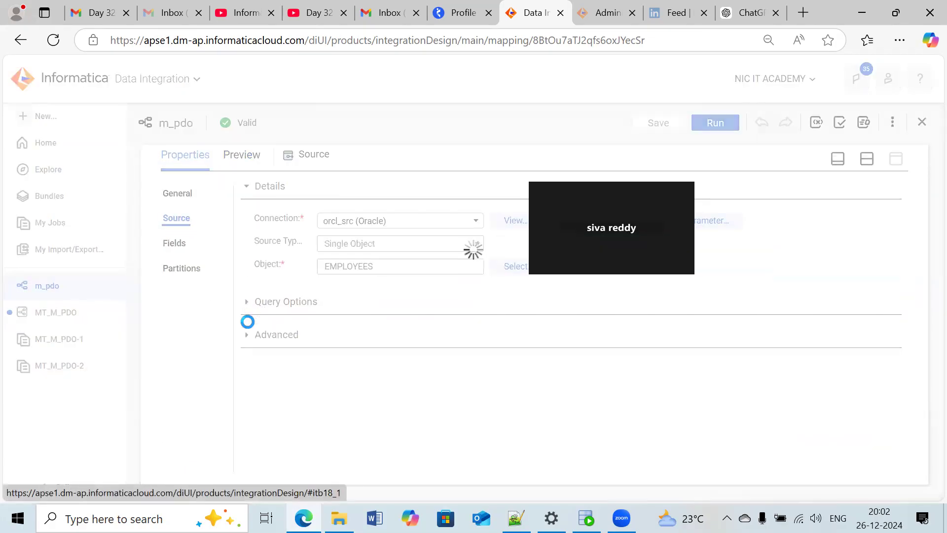
{"action": "left_click", "coordinate": [248, 326]}
{"action": "scroll", "coordinate": [253, 345], "scroll_direction": "down", "scroll_amount": 5}
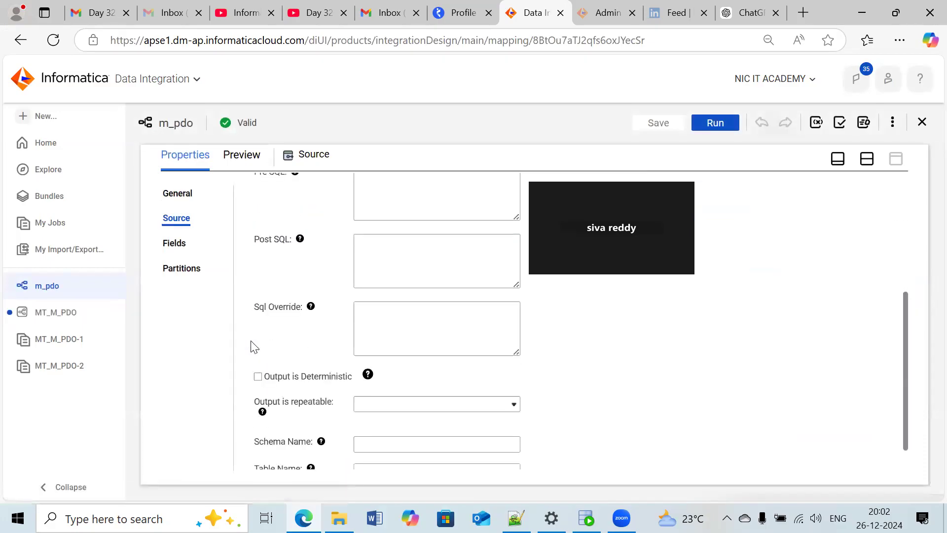
{"action": "scroll", "coordinate": [251, 345], "scroll_direction": "up", "scroll_amount": 5}
{"action": "left_click", "coordinate": [246, 302]}
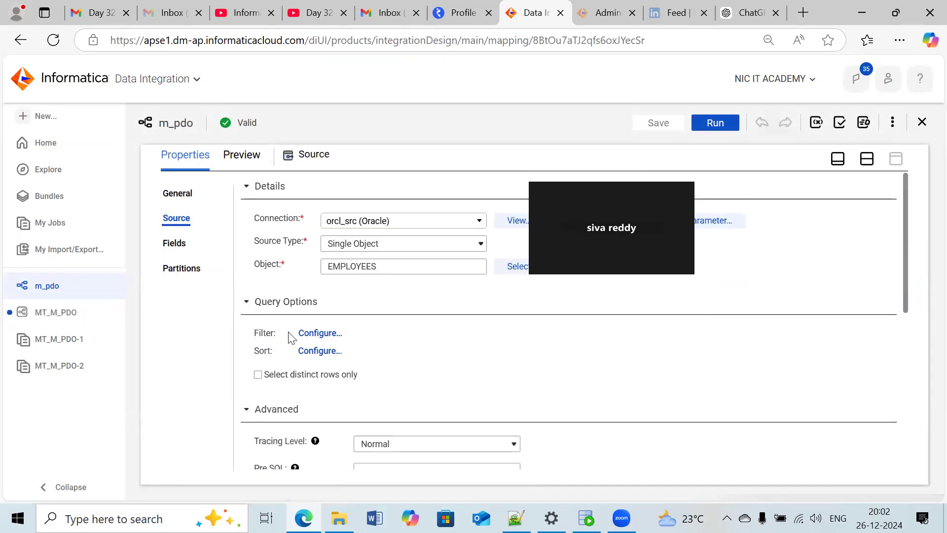
{"action": "scroll", "coordinate": [289, 340], "scroll_direction": "down", "scroll_amount": 1}
{"action": "scroll", "coordinate": [288, 354], "scroll_direction": "down", "scroll_amount": 5}
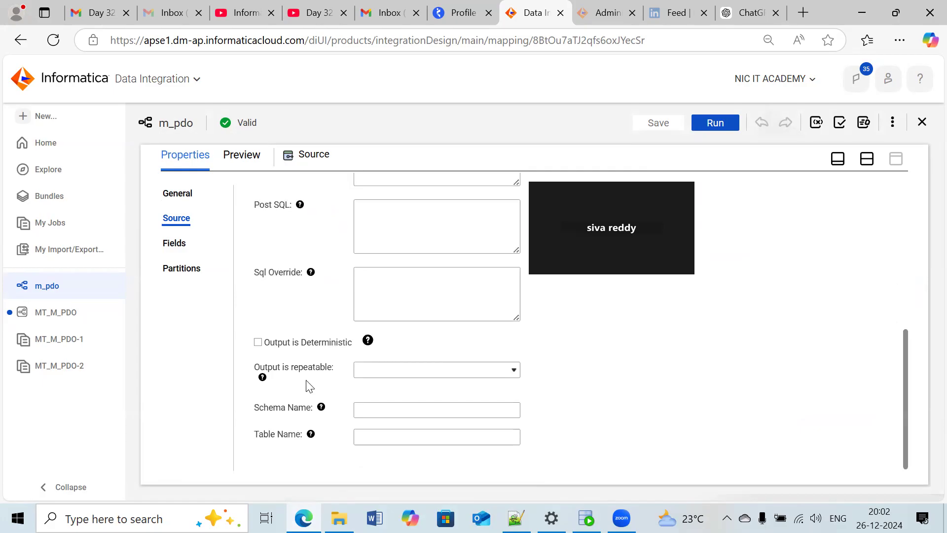
{"action": "left_click", "coordinate": [385, 286]}
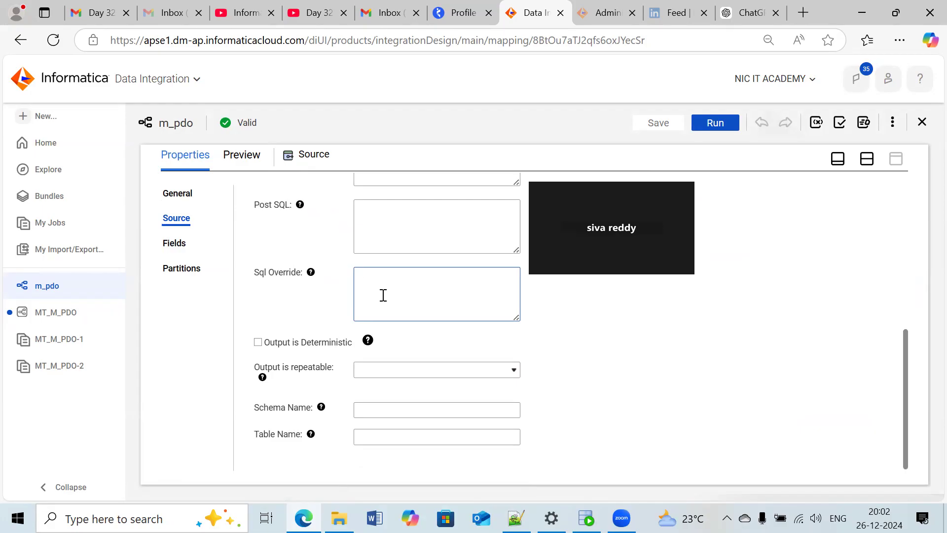
- View the job details of MT_M_PDO-2 and MT_M_PDO-1
{"action": "left_click", "coordinate": [69, 365]}
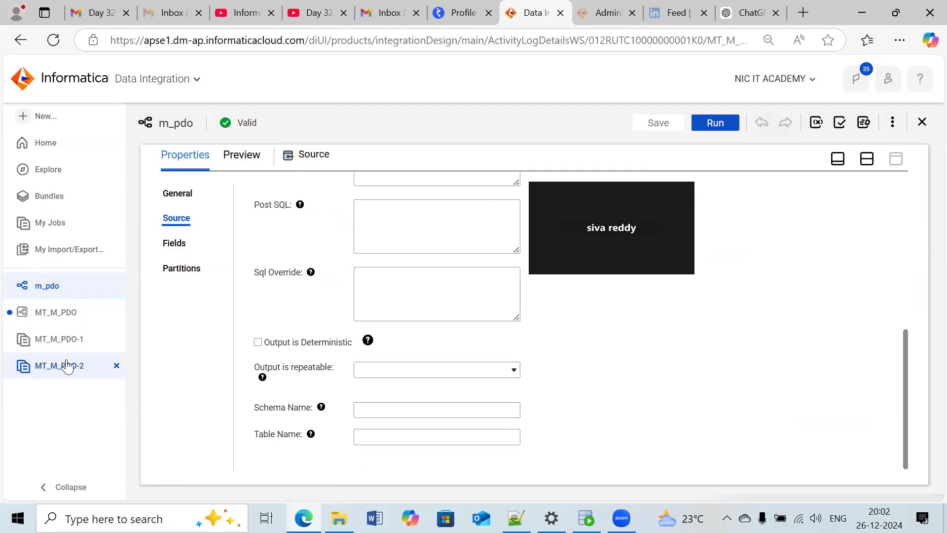
{"action": "left_click", "coordinate": [41, 341]}
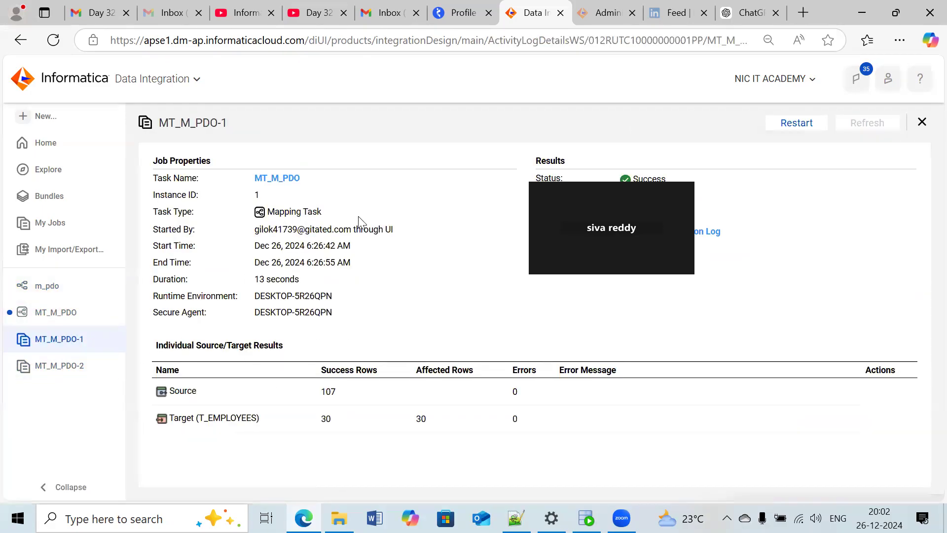
- Switch to the Notepad++ notes and review the Sequence generator limitation, highlighting "Allow Temporary Sequence for pushdown"
{"action": "left_click", "coordinate": [516, 518]}
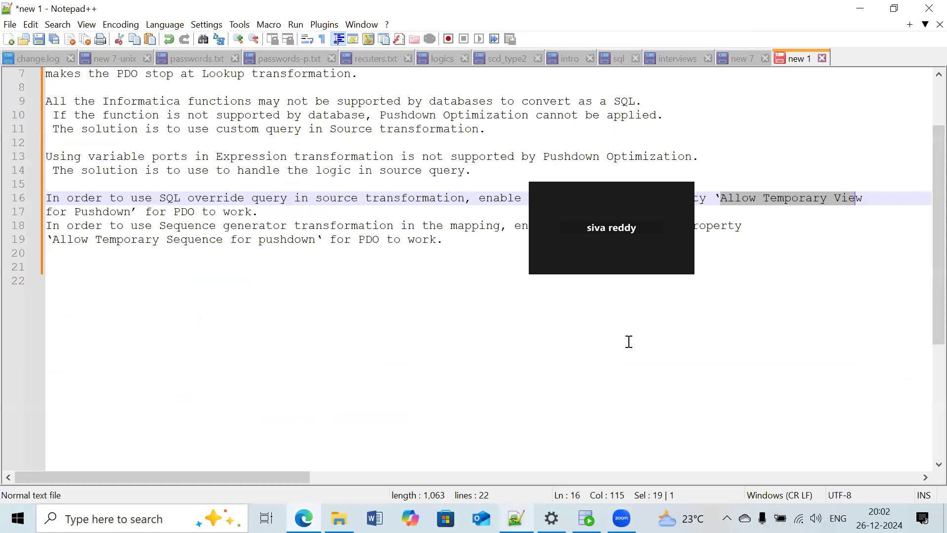
{"action": "left_click_drag", "start_coordinate": [252, 211], "coordinate": [259, 225]}
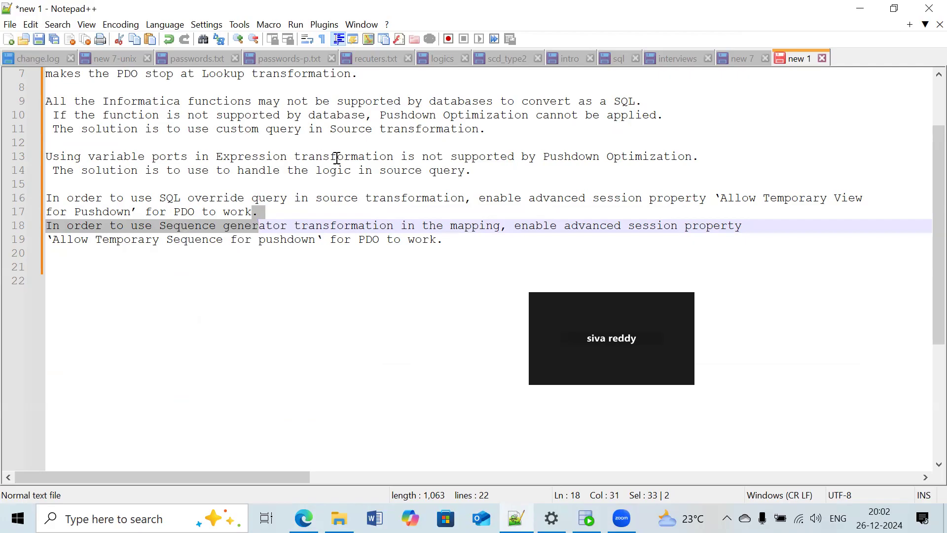
{"action": "left_click", "coordinate": [290, 210]}
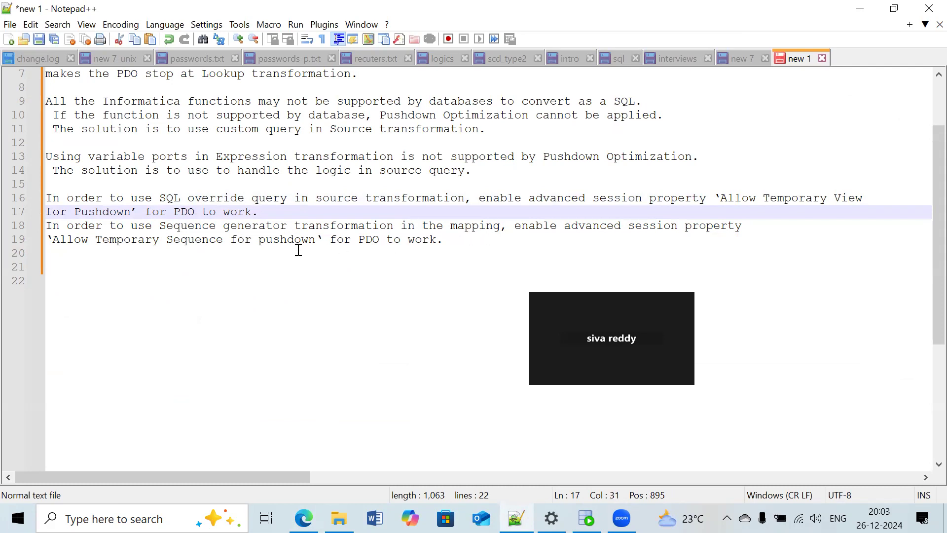
{"action": "left_click_drag", "start_coordinate": [314, 241], "coordinate": [52, 244]}
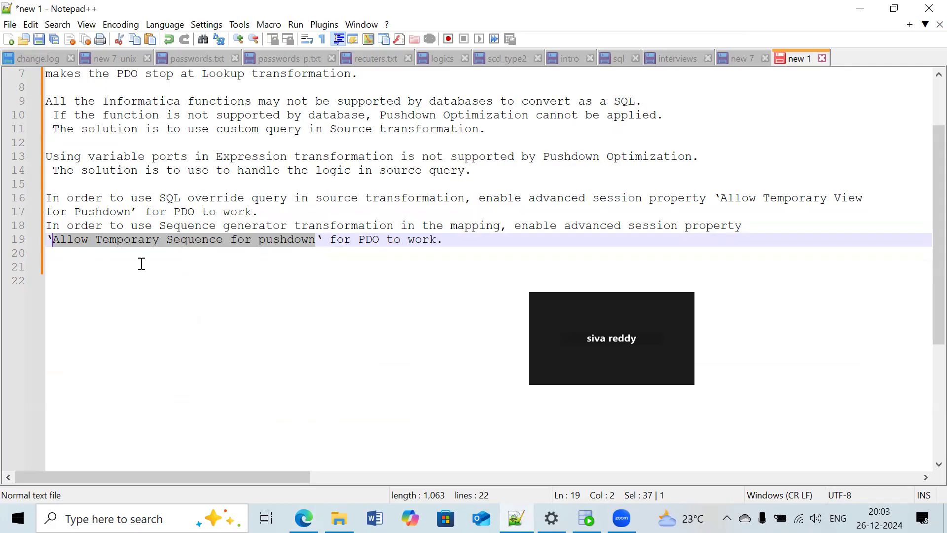
{"action": "left_click", "coordinate": [276, 276]}
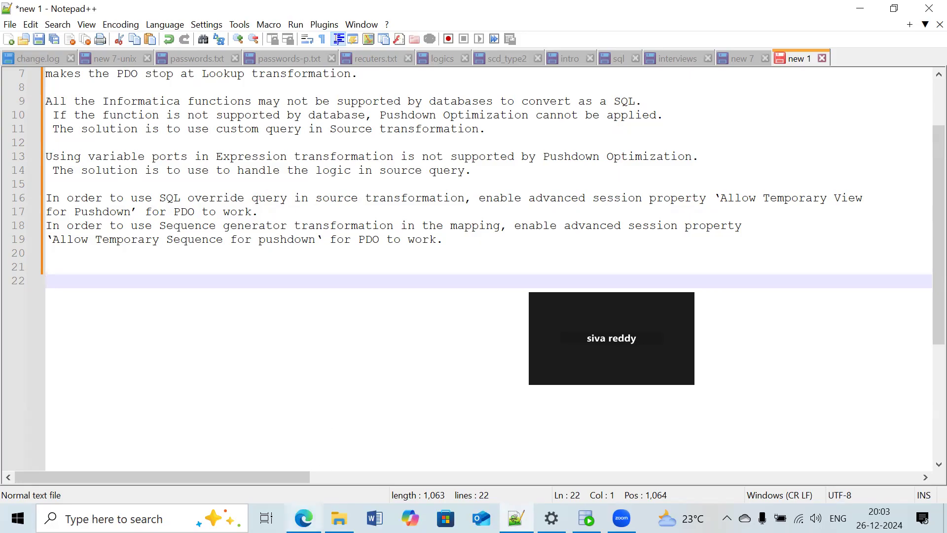
- Return to the MT_M_PDO-1 job details in Edge, create a blank document in Word and minimize its window
{"action": "mouse_move", "coordinate": [303, 518]}
{"action": "left_click", "coordinate": [267, 439]}
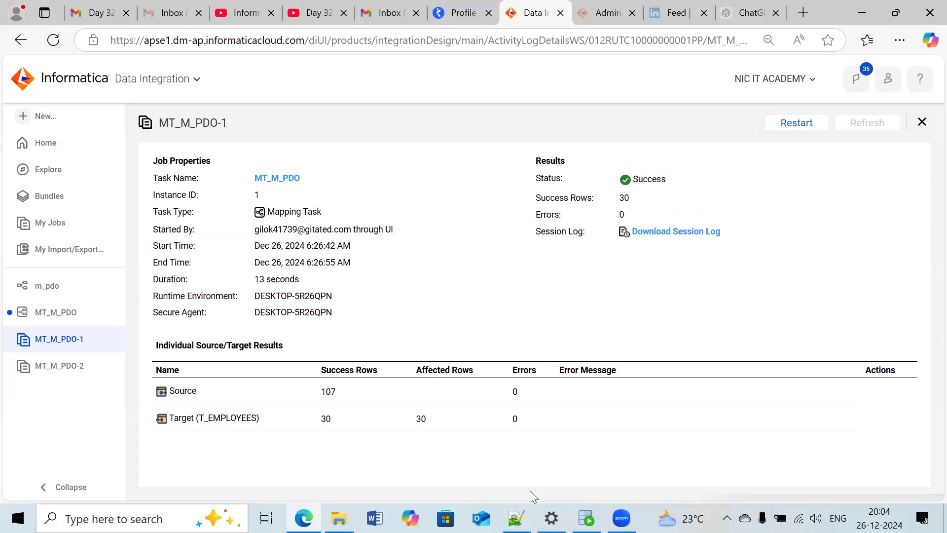
{"action": "left_click", "coordinate": [375, 518]}
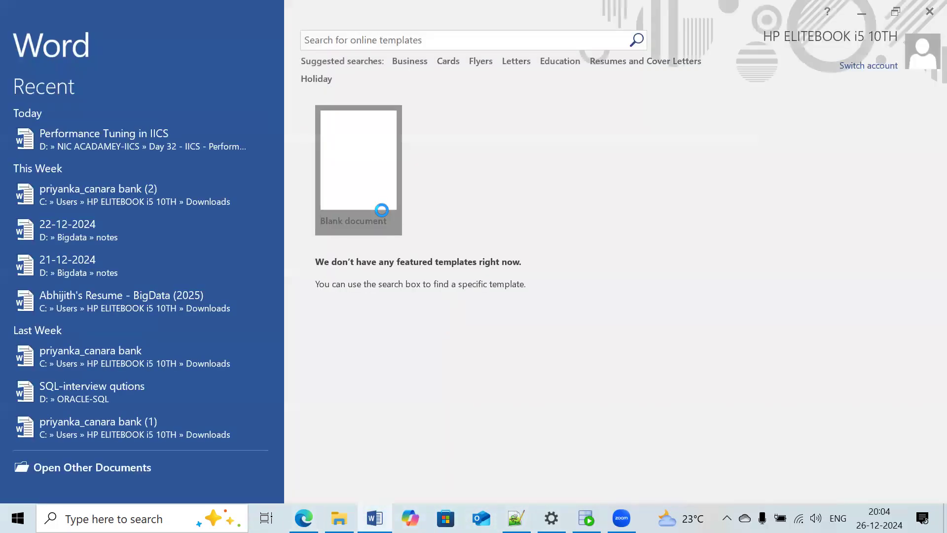
{"action": "left_click", "coordinate": [380, 211]}
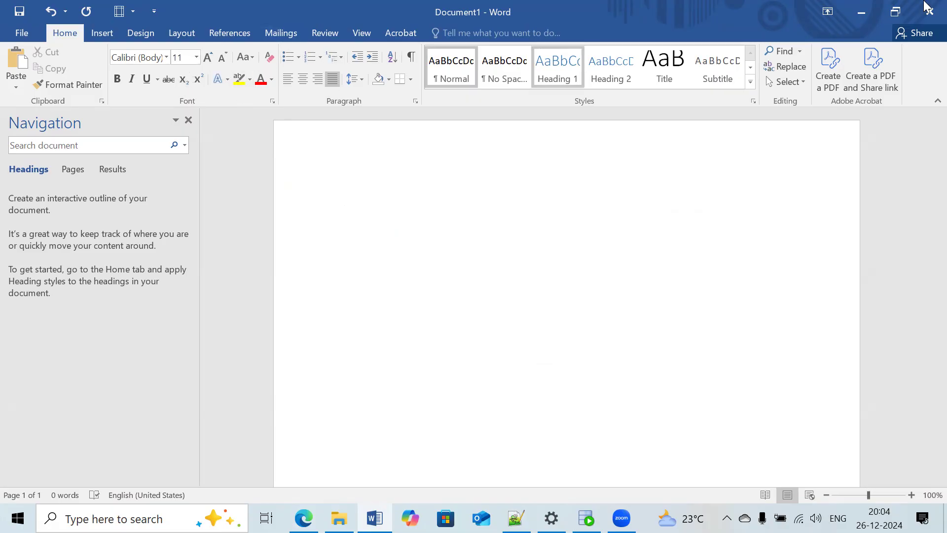
{"action": "left_click", "coordinate": [863, 11]}
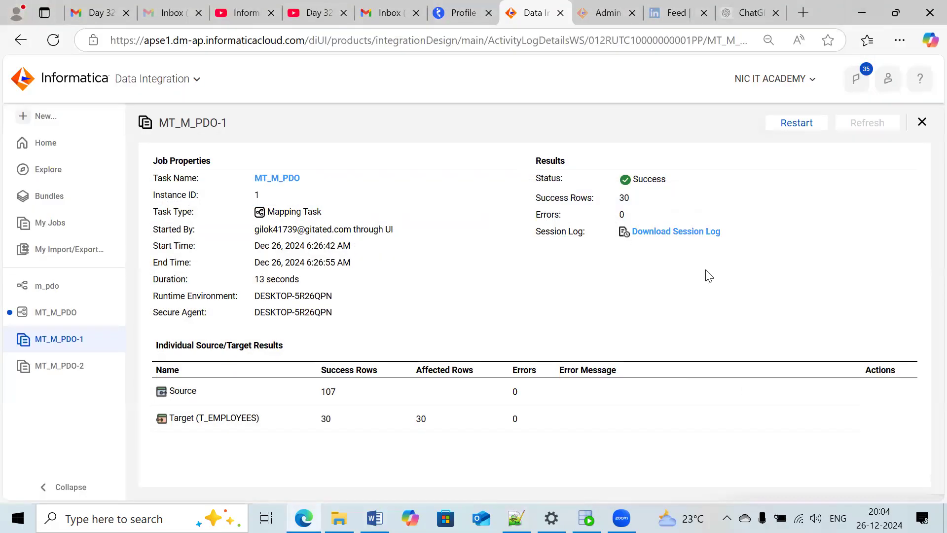
- Switch to the Notepad++ notes and add the line "1000 -15 MINTS" below the Sequence generator note
{"action": "left_click", "coordinate": [516, 517]}
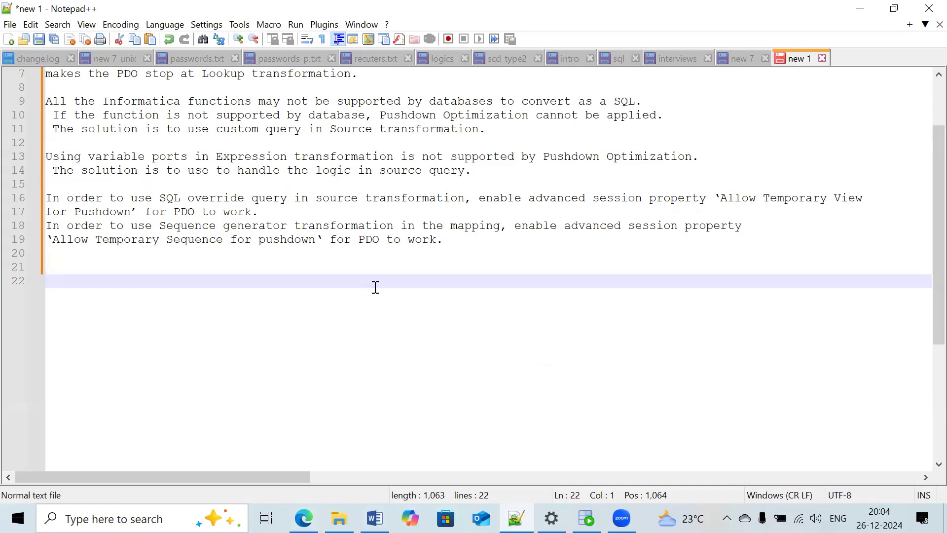
{"action": "type", "text": "1000 -15 MINTS"}
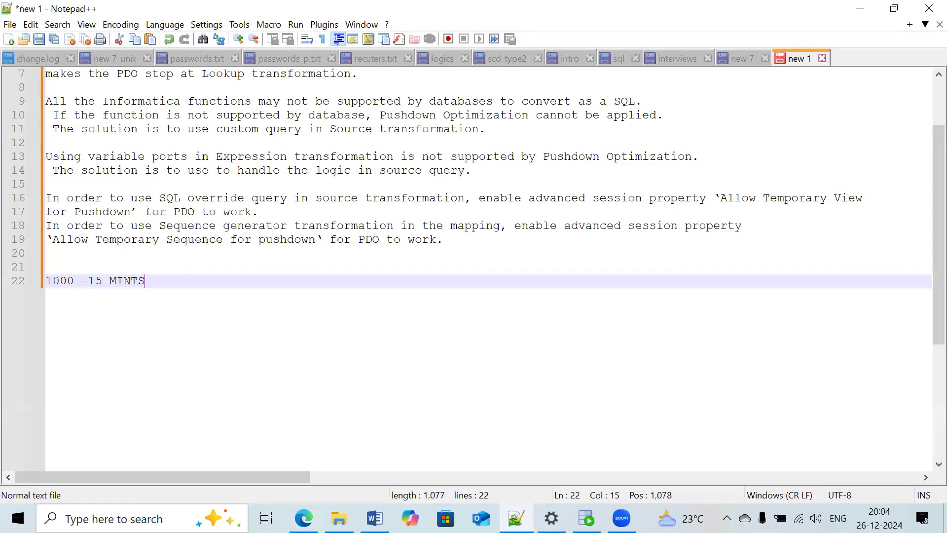
{"action": "key", "text": "Return"}
{"action": "key", "text": "Return"}
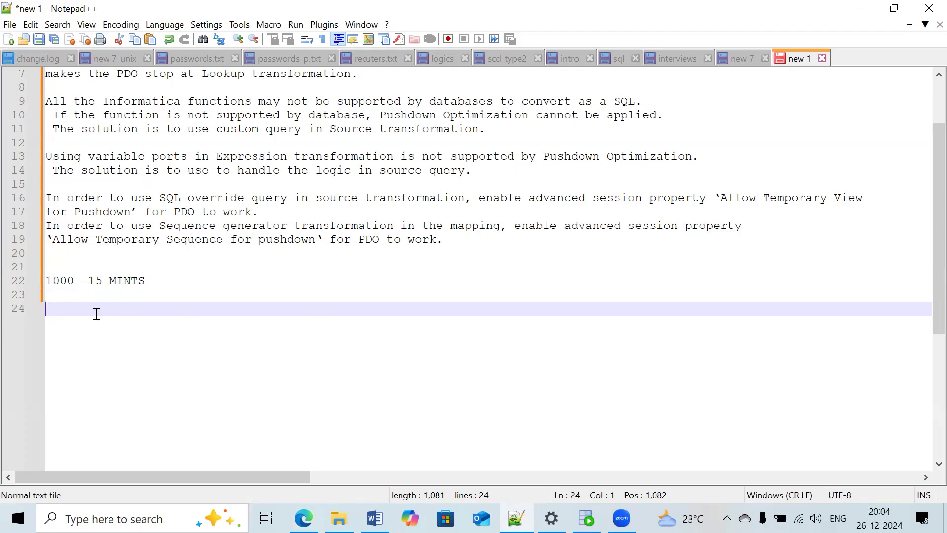
- Write the first partition line "1 TO 50 1-PARTITION" below the 1000-row timing note
{"action": "type", "text": "1"}
{"action": "type", "text": "5"}
{"action": "key", "text": "BackSpace"}
{"action": "type", "text": "TO50"}
{"action": "key", "text": "BackSpace"}
{"action": "key", "text": "BackSpace"}
{"action": "key", "text": "BackSpace"}
{"action": "type", "text": "2"}
{"action": "key", "text": "BackSpace"}
{"action": "type", "text": "50 1-PARTITION"}
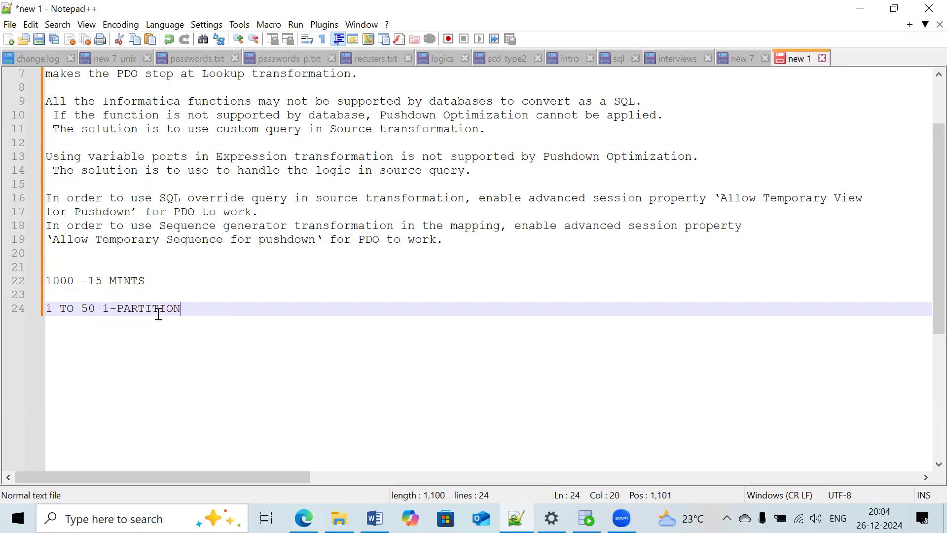
- Duplicate the first partition line beneath itself and edit the copy to read "50 TO 300 1-PARTITION"
{"action": "left_click_drag", "start_coordinate": [194, 309], "coordinate": [47, 308]}
{"action": "key", "text": "ctrl+c"}
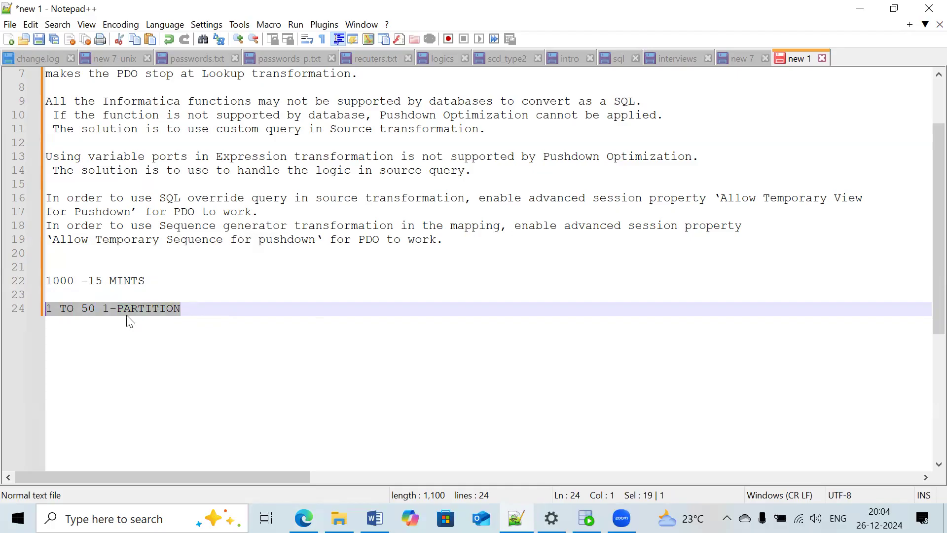
{"action": "left_click", "coordinate": [209, 309]}
{"action": "key", "text": "Return"}
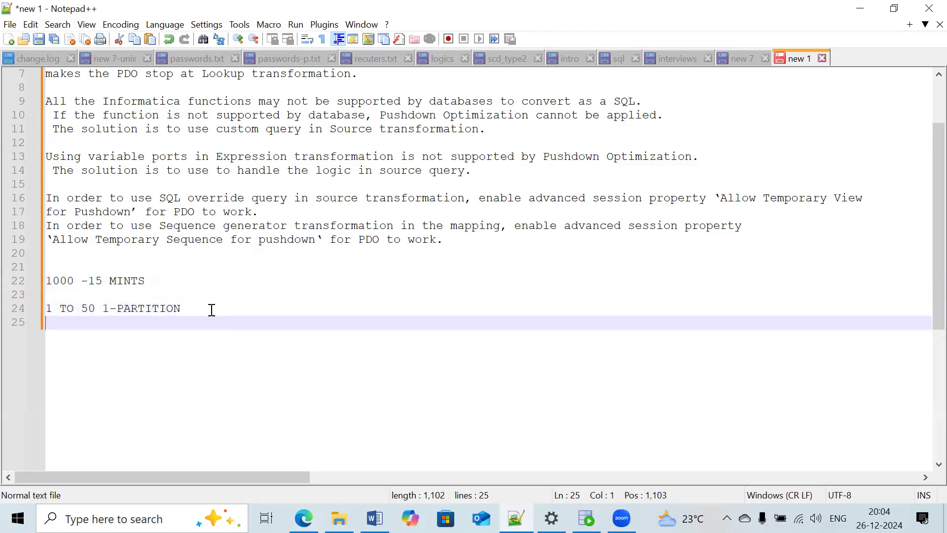
{"action": "key", "text": "ctrl+v"}
{"action": "left_click", "coordinate": [52, 323]}
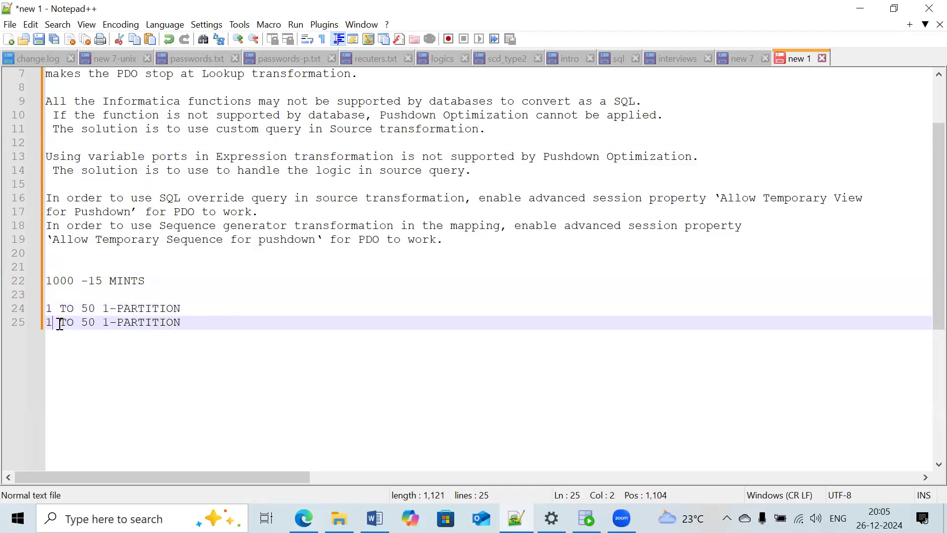
{"action": "key", "text": "BackSpace"}
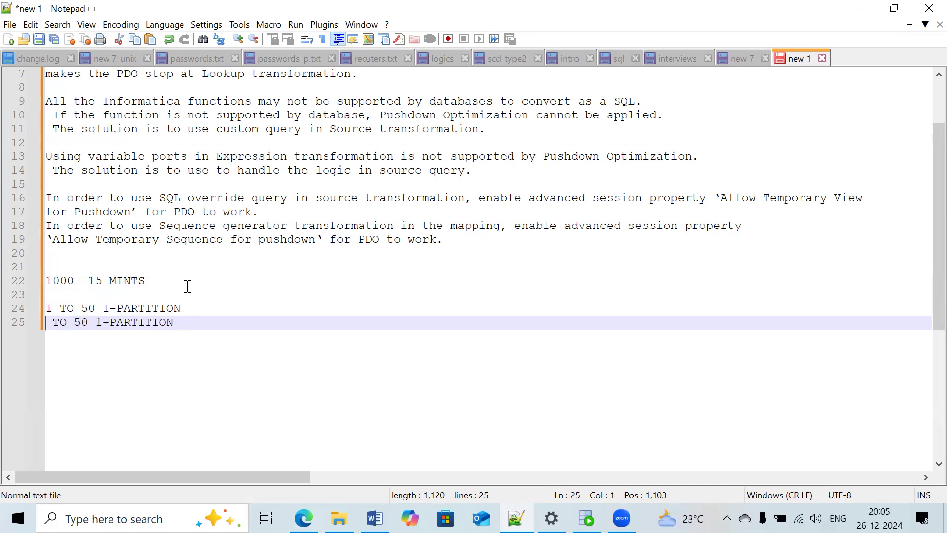
{"action": "type", "text": "50"}
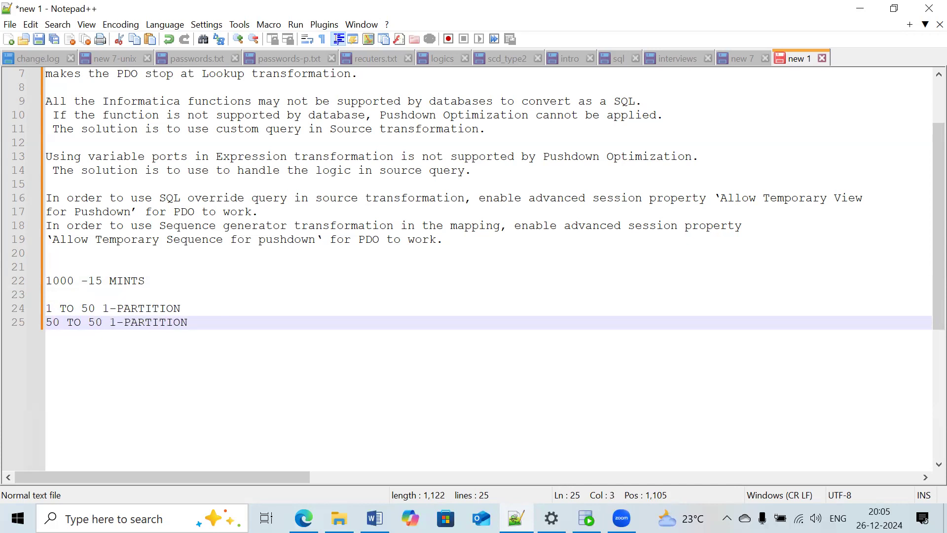
{"action": "left_click", "coordinate": [102, 323]}
{"action": "key", "text": "BackSpace"}
{"action": "type", "text": "300"}
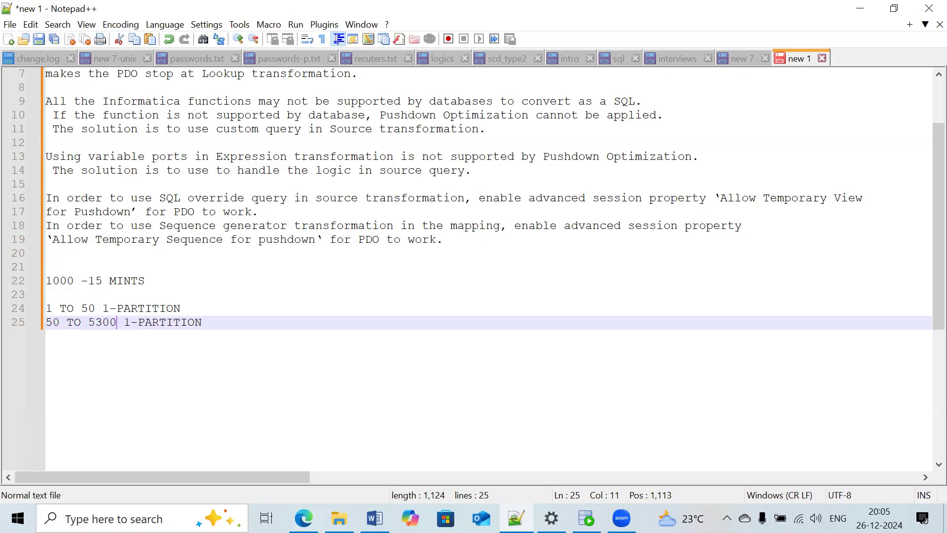
{"action": "left_click", "coordinate": [97, 322]}
{"action": "key", "text": "BackSpace"}
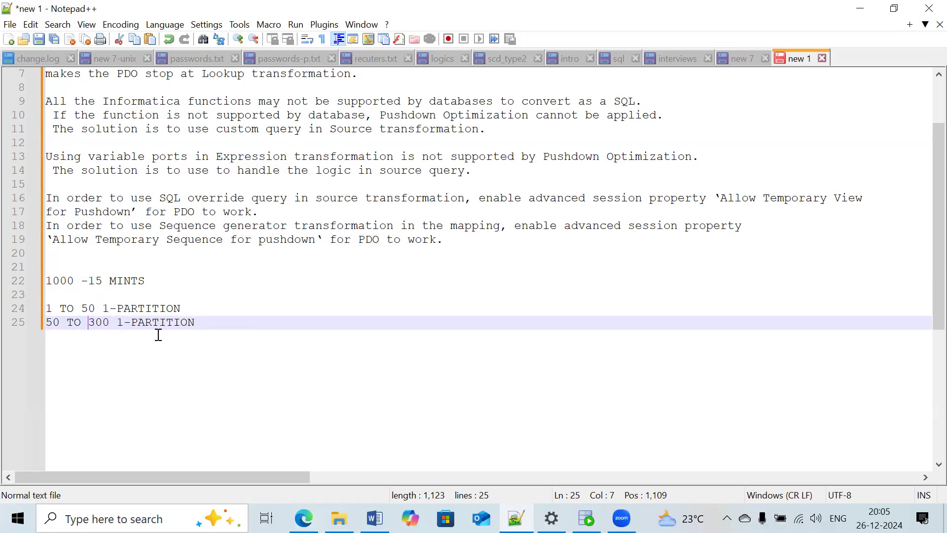
- Duplicate the second partition line beneath itself and edit the copy to read "300 TO 1000 1-PARTITION"
{"action": "left_click_drag", "start_coordinate": [205, 322], "coordinate": [20, 323]}
{"action": "key", "text": "ctrl+c"}
{"action": "left_click", "coordinate": [232, 328]}
{"action": "key", "text": "Return"}
{"action": "key", "text": "ctrl+v"}
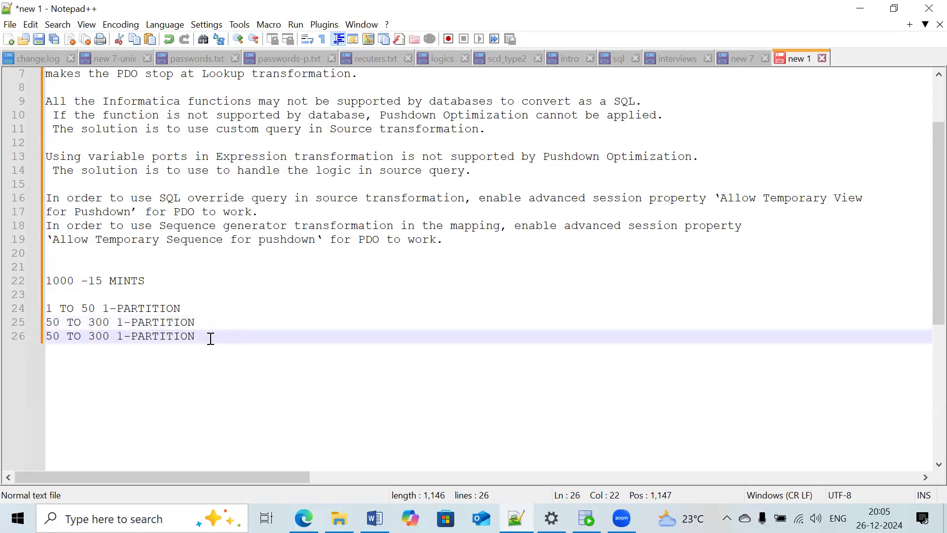
{"action": "left_click", "coordinate": [62, 335]}
{"action": "key", "text": "BackSpace"}
{"action": "key", "text": "BackSpace"}
{"action": "type", "text": "300"}
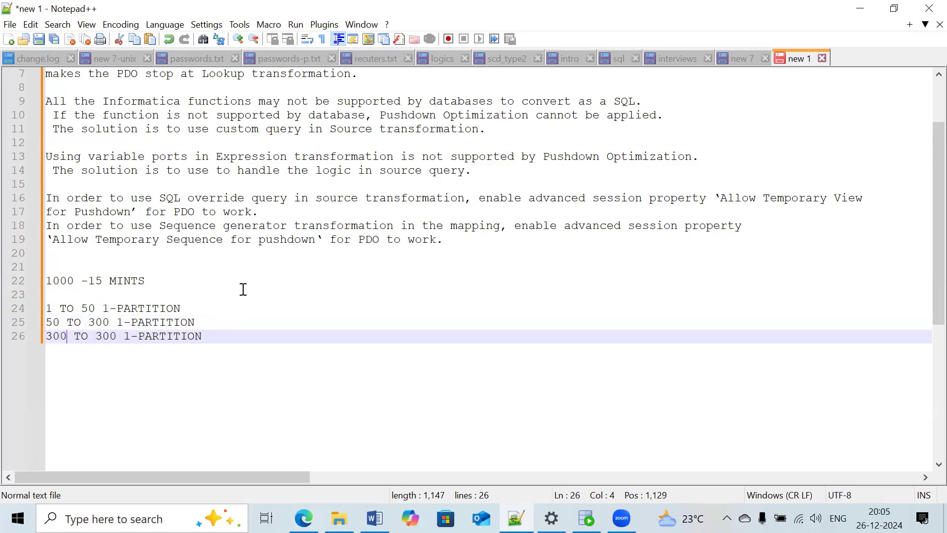
{"action": "left_click", "coordinate": [102, 336]}
{"action": "key", "text": "BackSpace"}
{"action": "type", "text": "10"}
{"action": "left_click", "coordinate": [219, 335]}
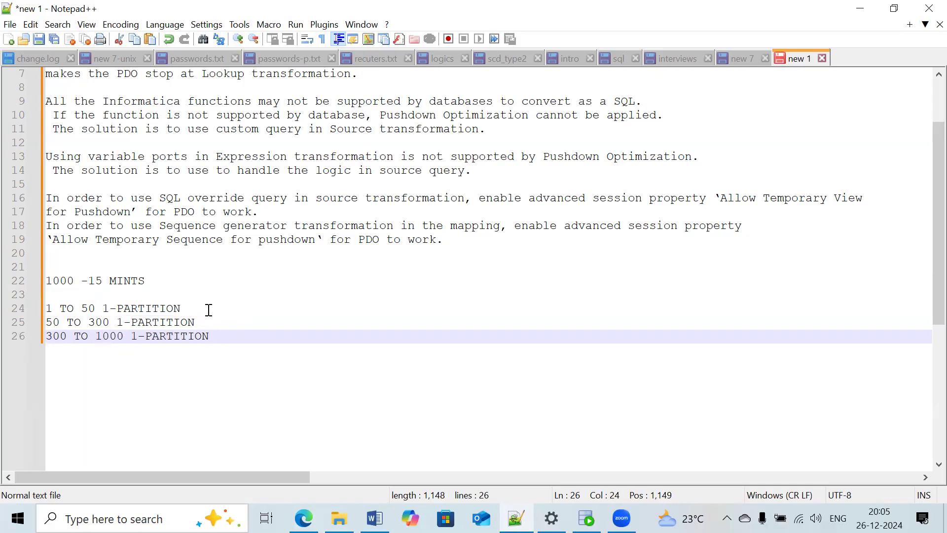
- Highlight "-15 MINTS" and the three partition lines for review, and return to the job details in Edge
{"action": "left_click_drag", "start_coordinate": [152, 284], "coordinate": [82, 281]}
{"action": "left_click_drag", "start_coordinate": [210, 336], "coordinate": [48, 310]}
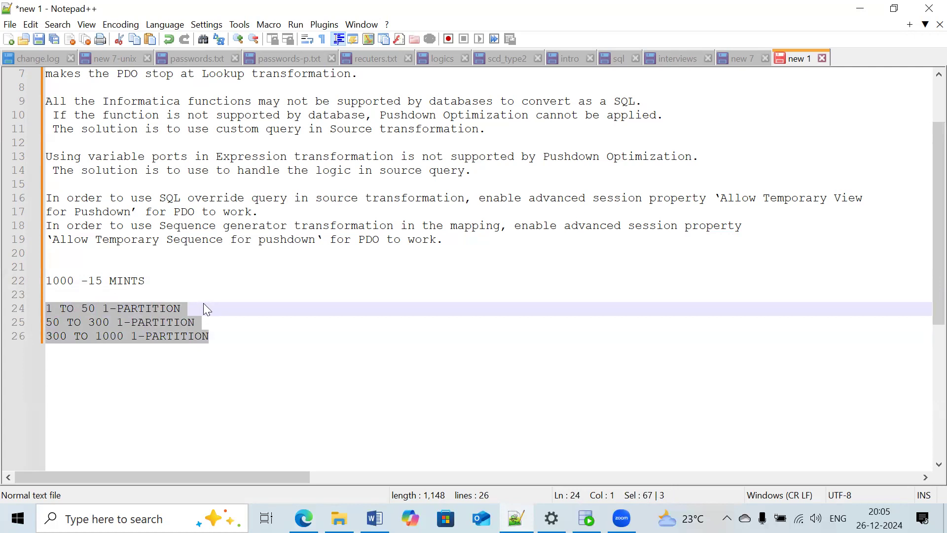
{"action": "left_click", "coordinate": [222, 339]}
{"action": "left_click_drag", "start_coordinate": [222, 340], "coordinate": [47, 309]}
{"action": "left_click", "coordinate": [858, 8]}
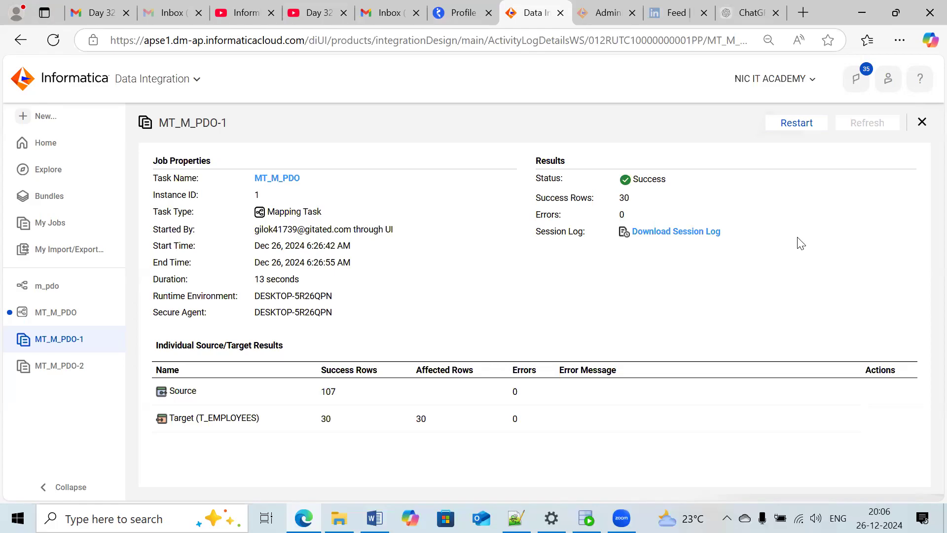
- Create a new blank mapping in Data Integration and name it M_Par
{"action": "left_click", "coordinate": [72, 121]}
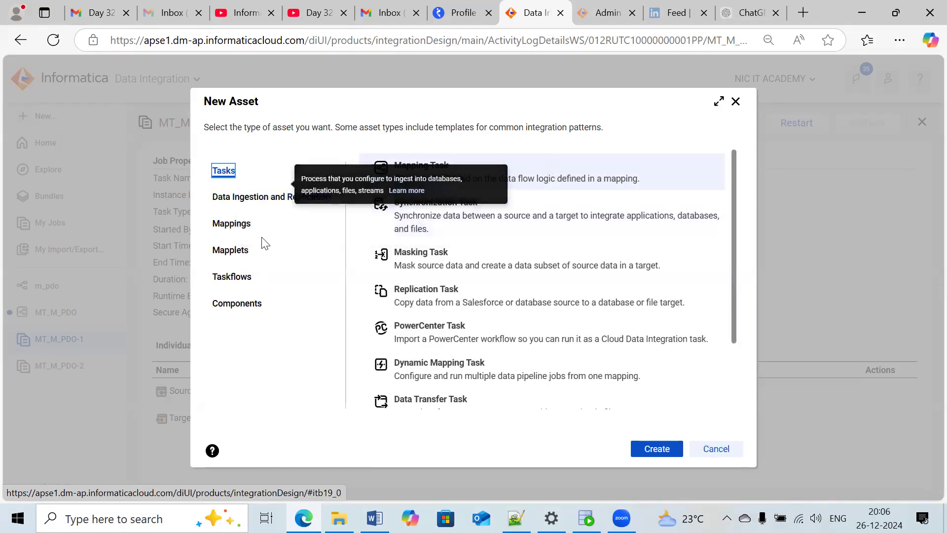
{"action": "left_click", "coordinate": [232, 225]}
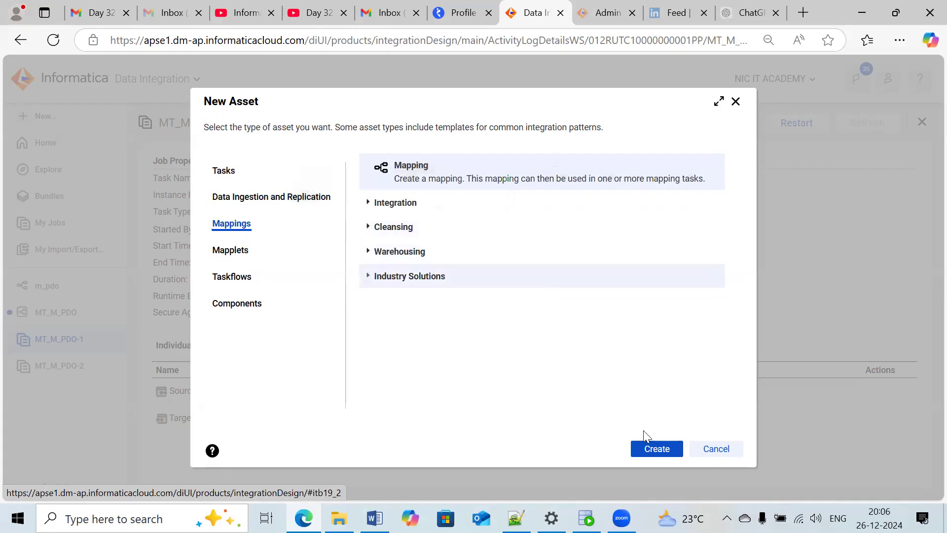
{"action": "left_click", "coordinate": [657, 449]}
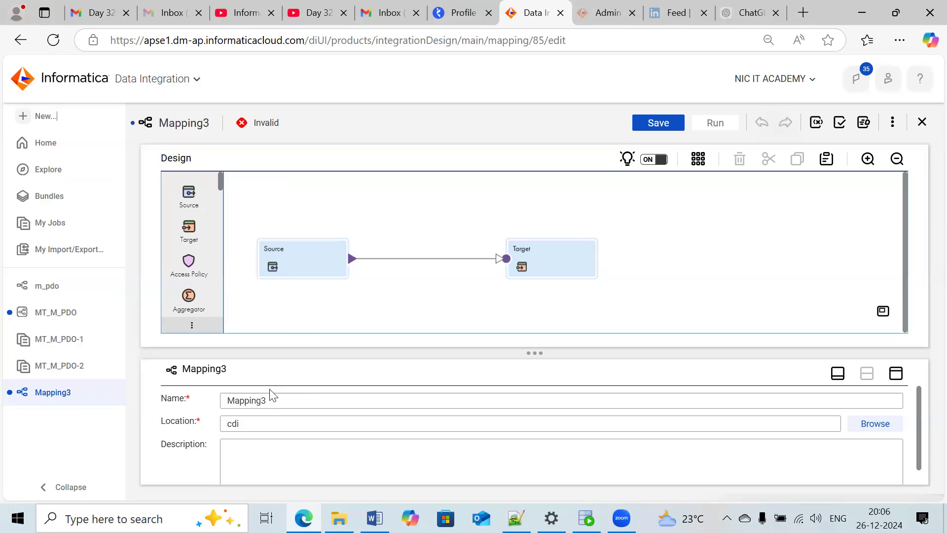
{"action": "left_click_drag", "start_coordinate": [271, 400], "coordinate": [176, 400]}
{"action": "key", "text": "BackSpace"}
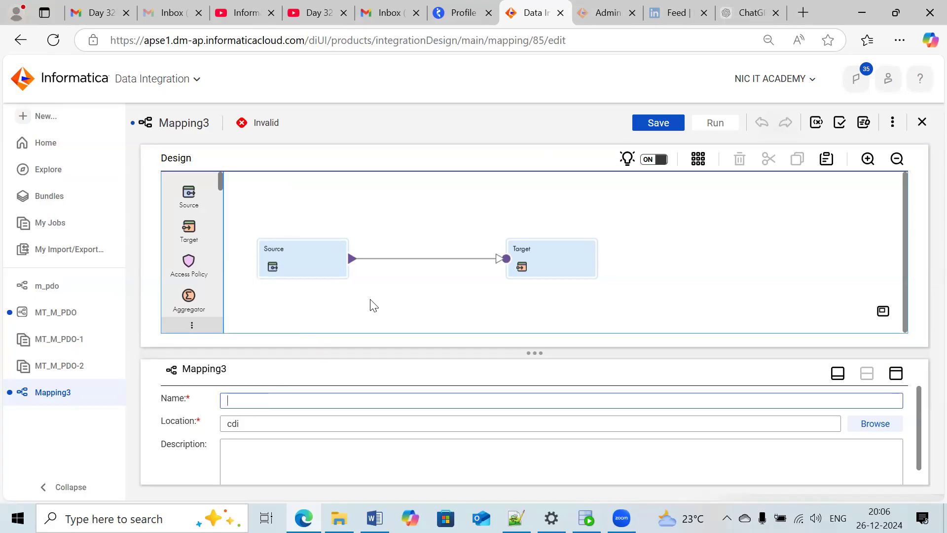
{"action": "type", "text": "M_"}
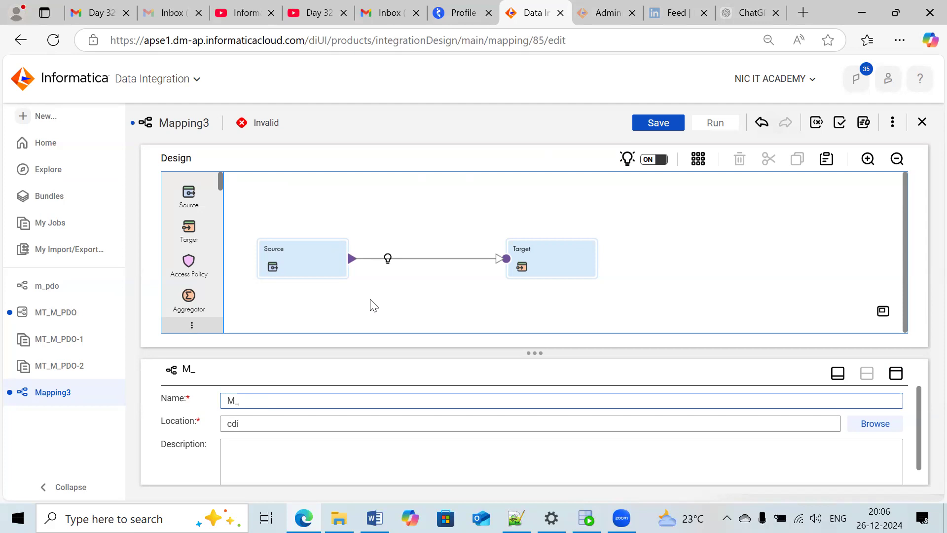
{"action": "type", "text": "Partitioing"}
- Configure the Source transformation with the orcl_src (Oracle) connection and the single object EMPLOYEES
{"action": "left_click", "coordinate": [308, 254]}
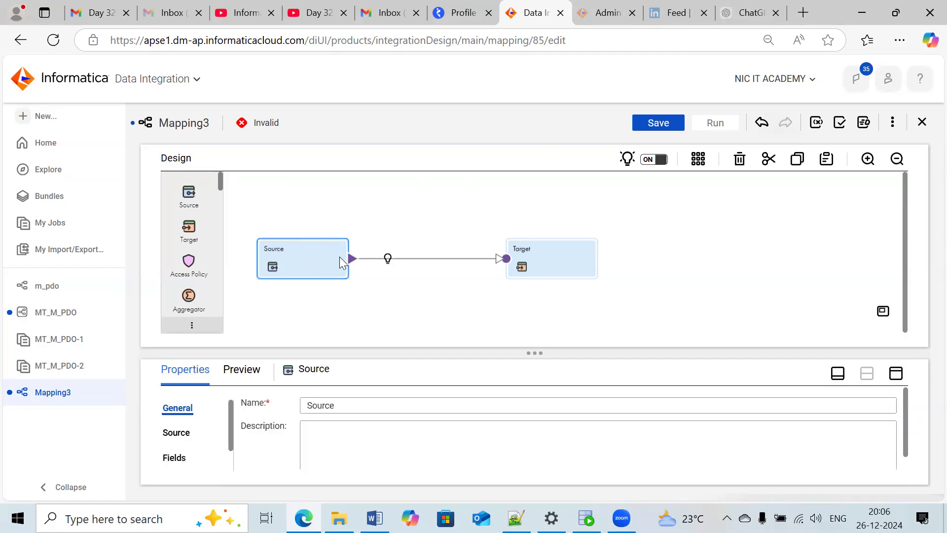
{"action": "left_click", "coordinate": [896, 374]}
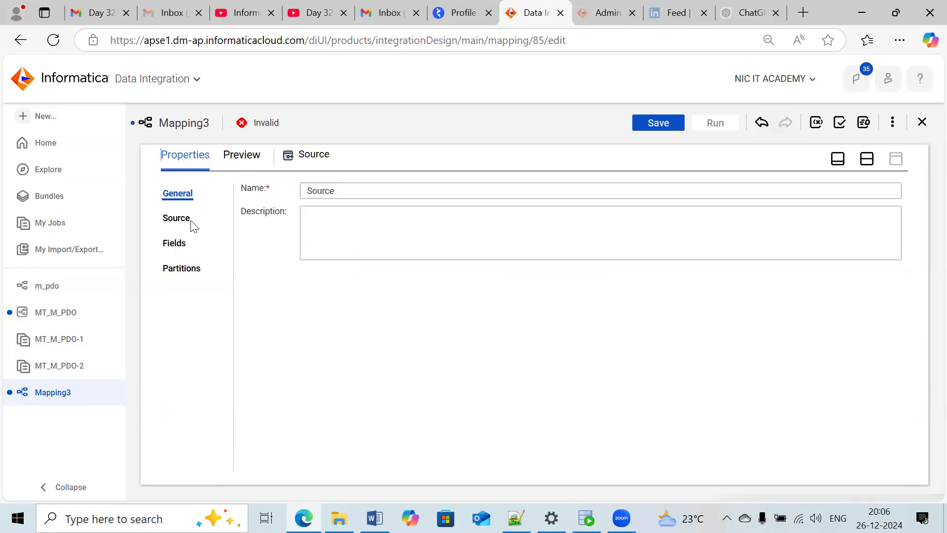
{"action": "left_click", "coordinate": [177, 220]}
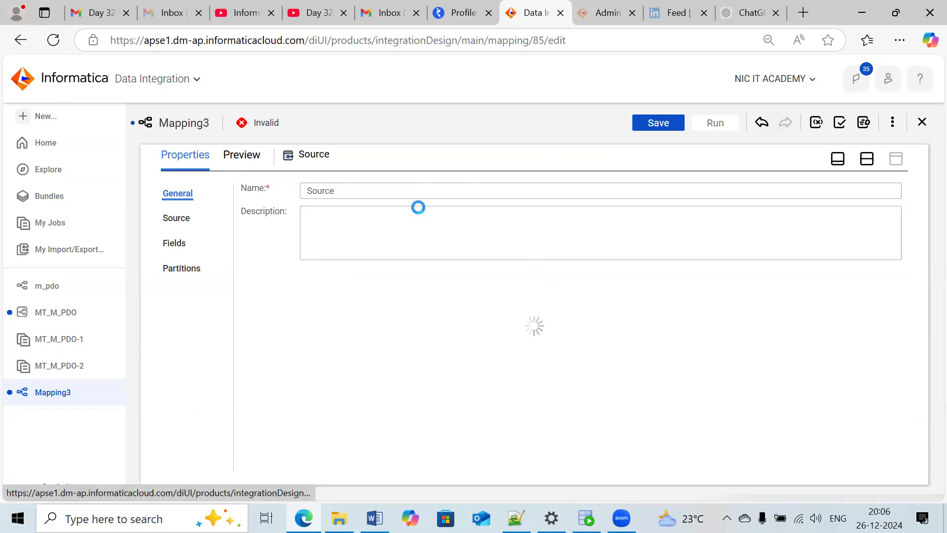
{"action": "left_click", "coordinate": [356, 297]}
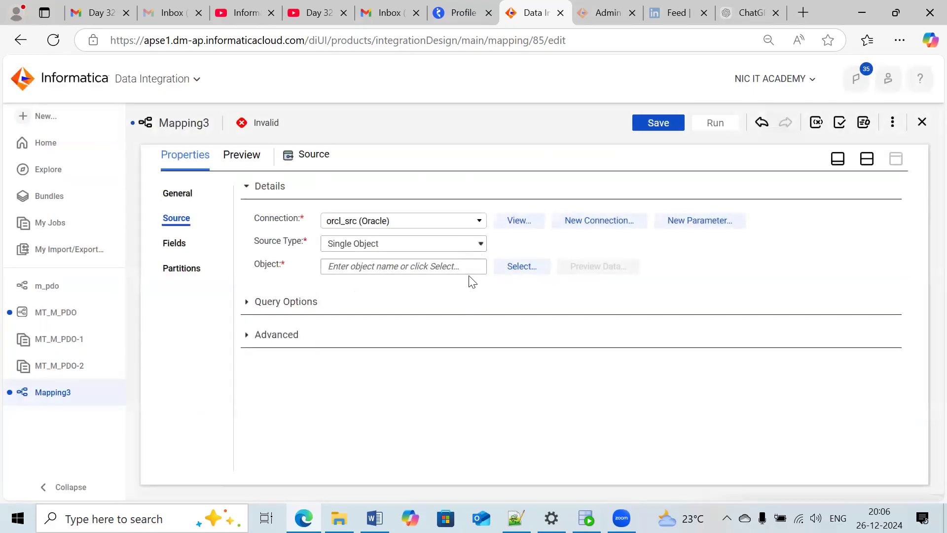
{"action": "left_click", "coordinate": [499, 267]}
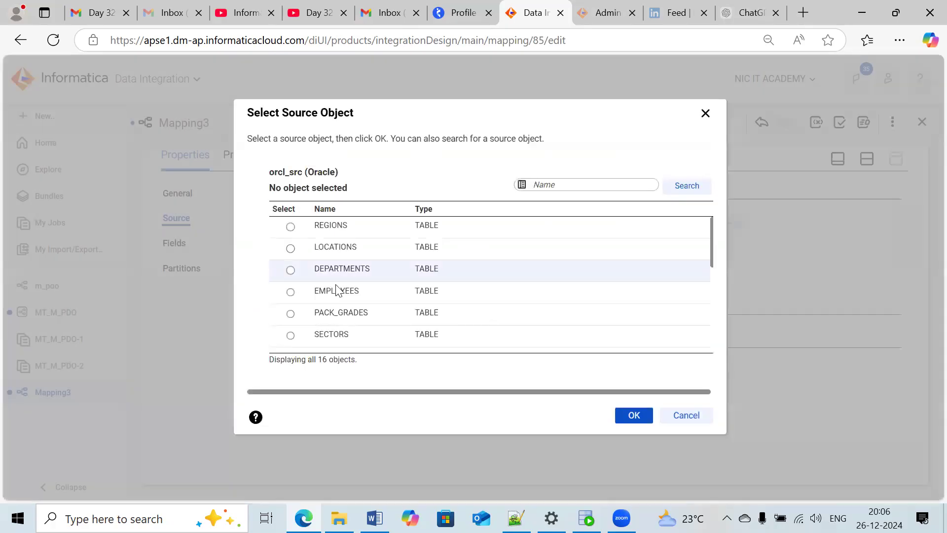
{"action": "left_click", "coordinate": [318, 292]}
{"action": "left_click", "coordinate": [627, 417]}
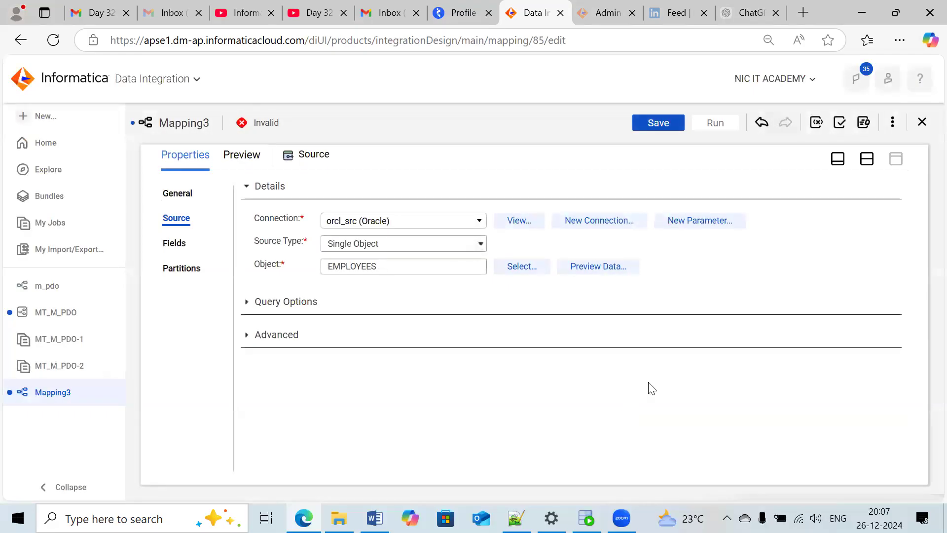
- Configure the Target with the orcl_tgt (Oracle) connection and existing table T_EMPLOYEES, and check its target fields
{"action": "left_click", "coordinate": [867, 158]}
{"action": "left_click", "coordinate": [551, 268]}
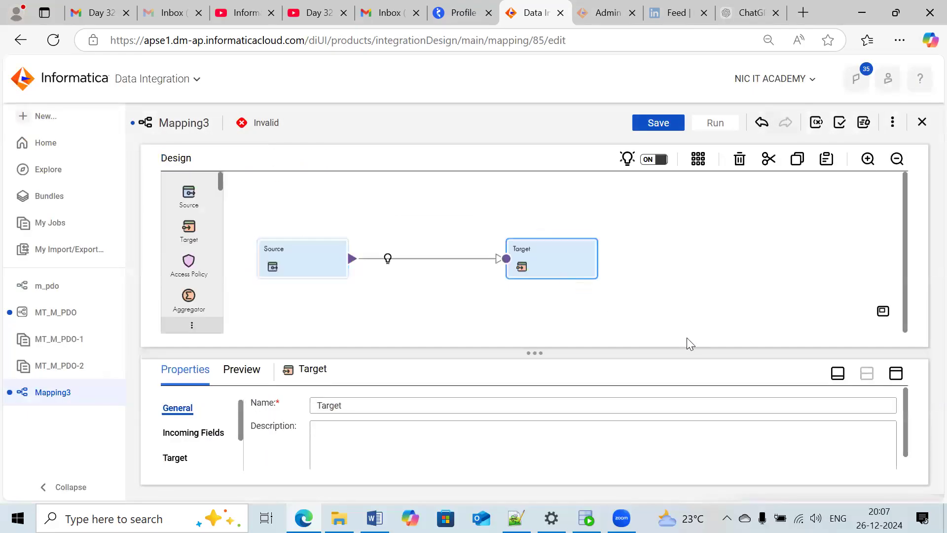
{"action": "left_click", "coordinate": [896, 374]}
{"action": "left_click", "coordinate": [183, 241]}
{"action": "left_click", "coordinate": [395, 223]}
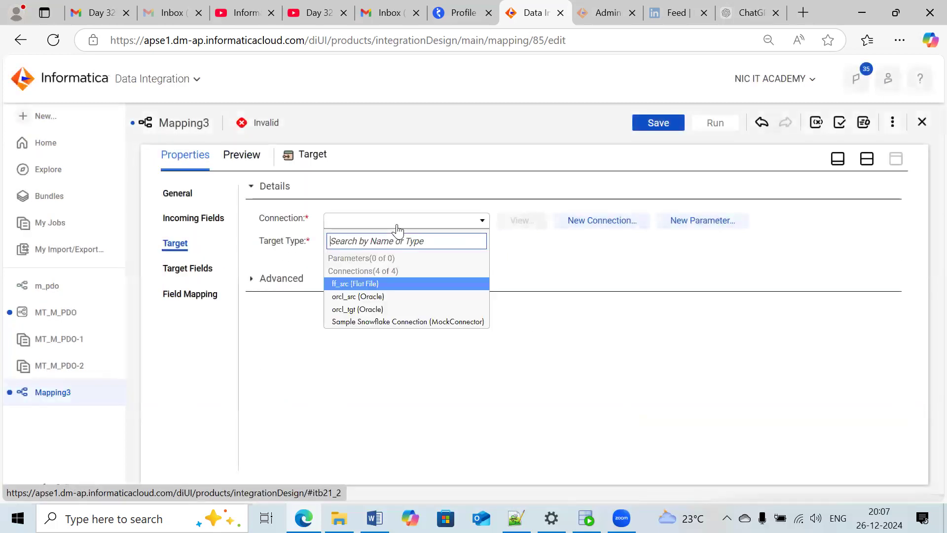
{"action": "left_click", "coordinate": [370, 309]}
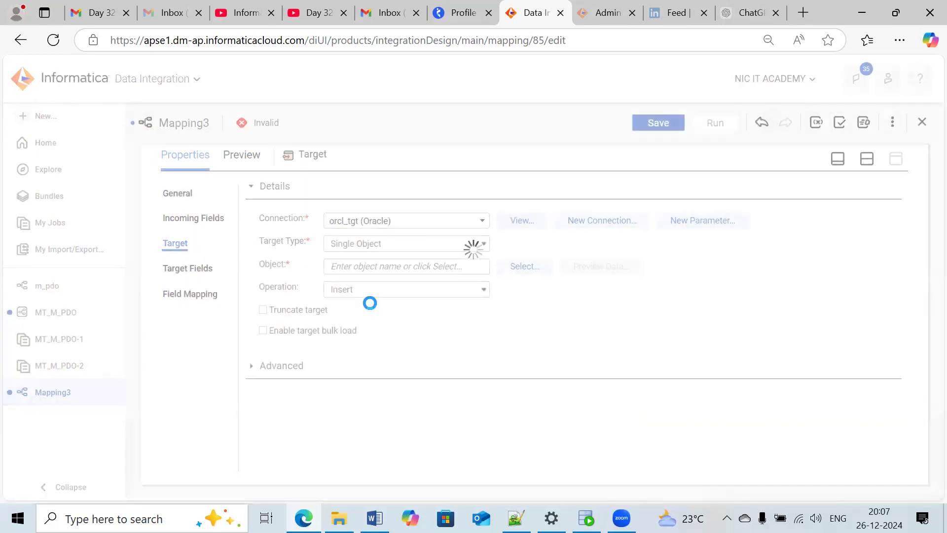
{"action": "left_click", "coordinate": [510, 268]}
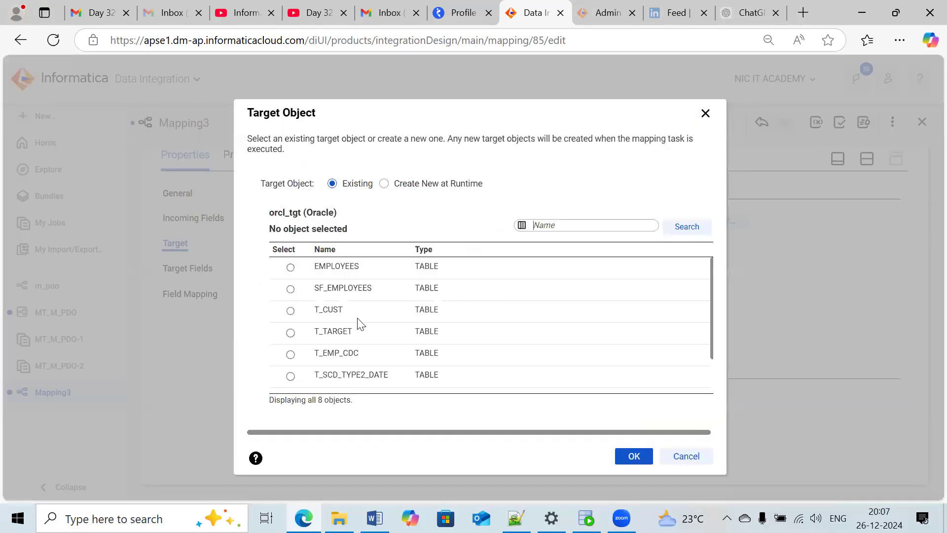
{"action": "scroll", "coordinate": [325, 341], "scroll_direction": "down", "scroll_amount": 3}
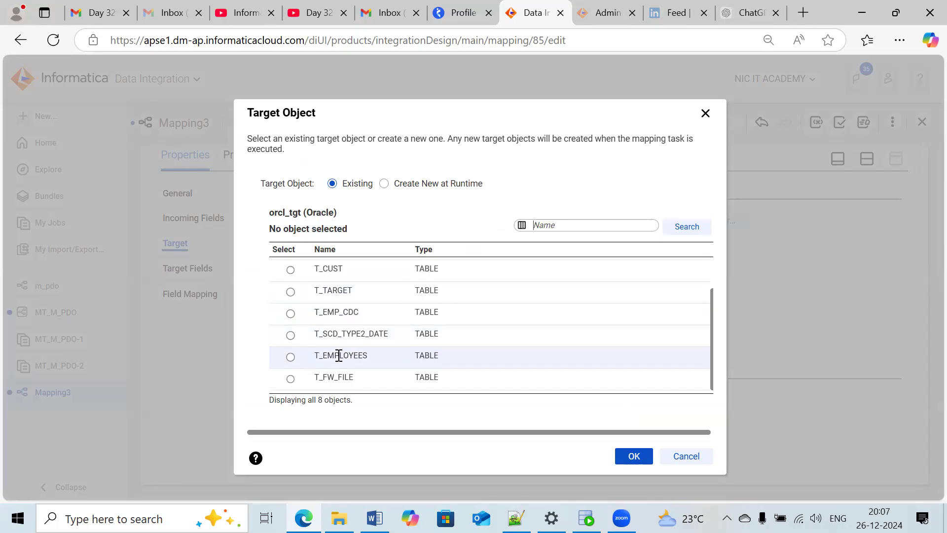
{"action": "left_click", "coordinate": [340, 355]}
{"action": "left_click", "coordinate": [619, 453]}
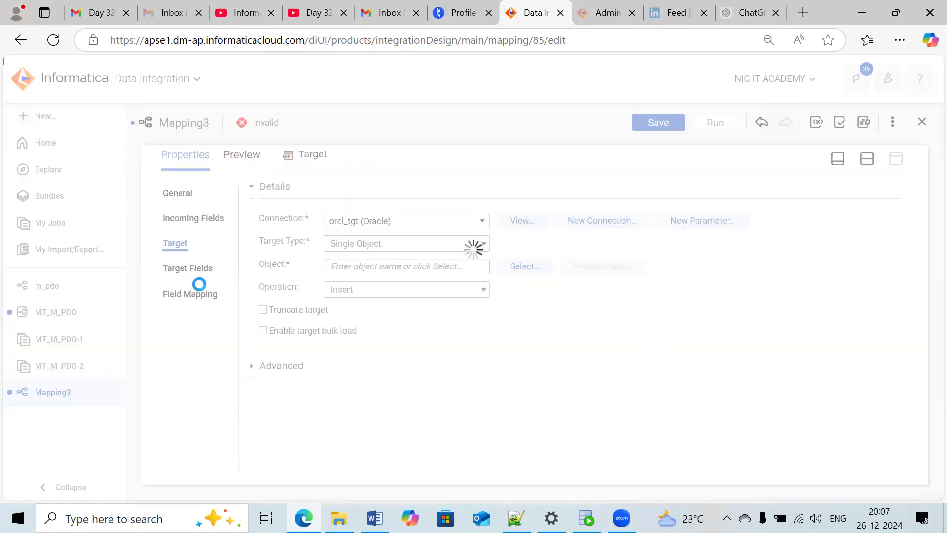
{"action": "left_click", "coordinate": [187, 294]}
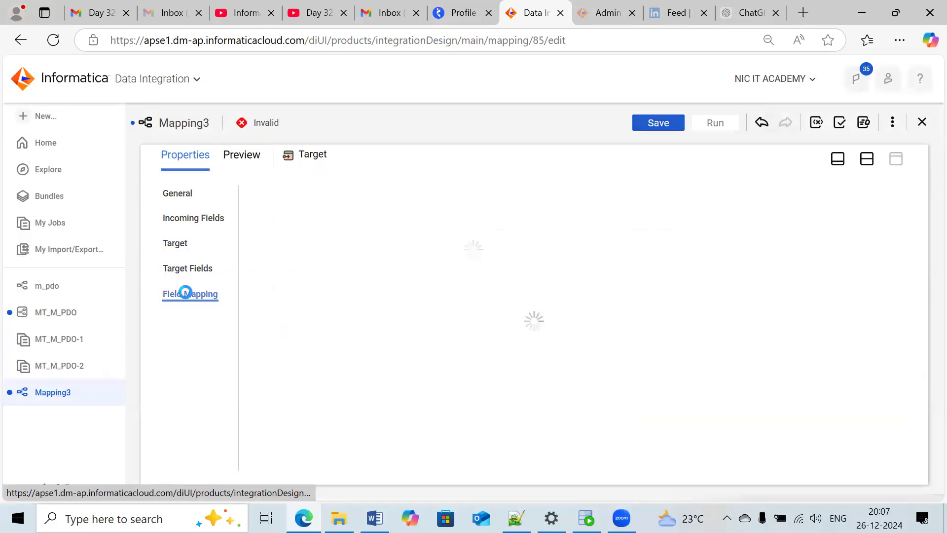
{"action": "left_click", "coordinate": [190, 271]}
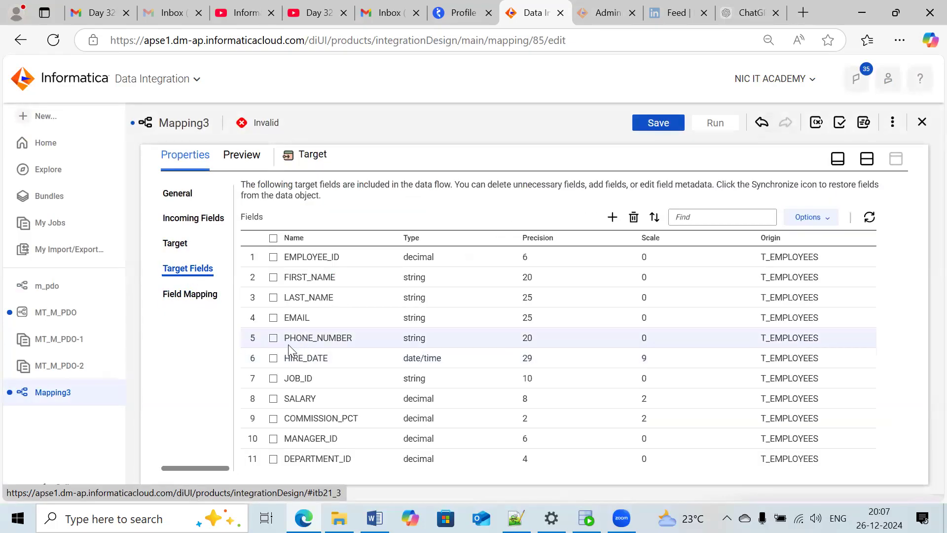
- Enable truncate target for T_EMPLOYEES and map all incoming fields to the target fields with Smart Map
{"action": "left_click", "coordinate": [182, 248]}
{"action": "left_click", "coordinate": [263, 310]}
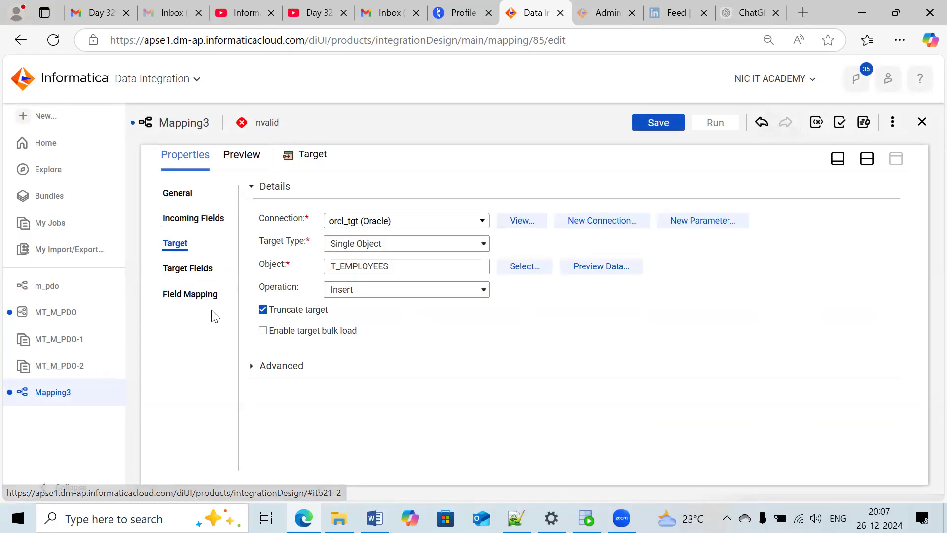
{"action": "left_click", "coordinate": [179, 291]}
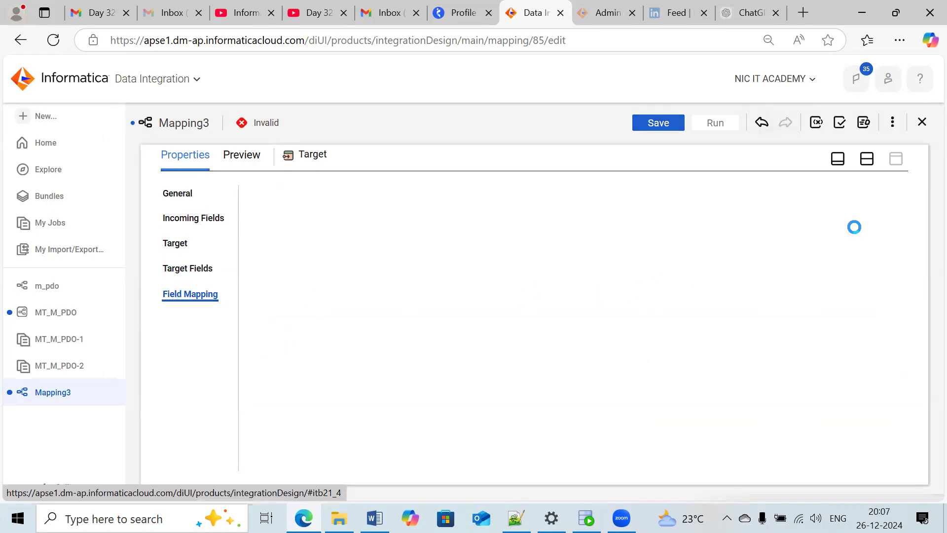
{"action": "left_click", "coordinate": [858, 231]}
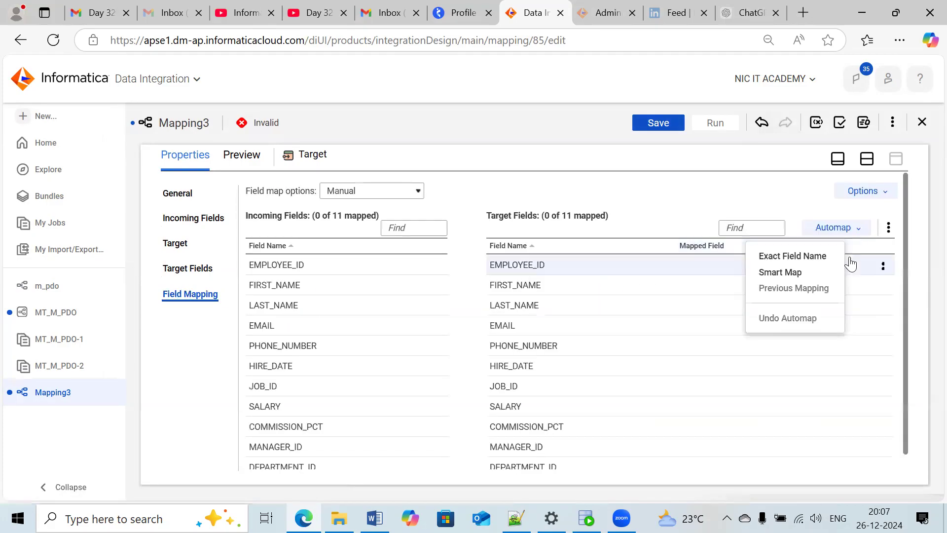
{"action": "left_click", "coordinate": [789, 272]}
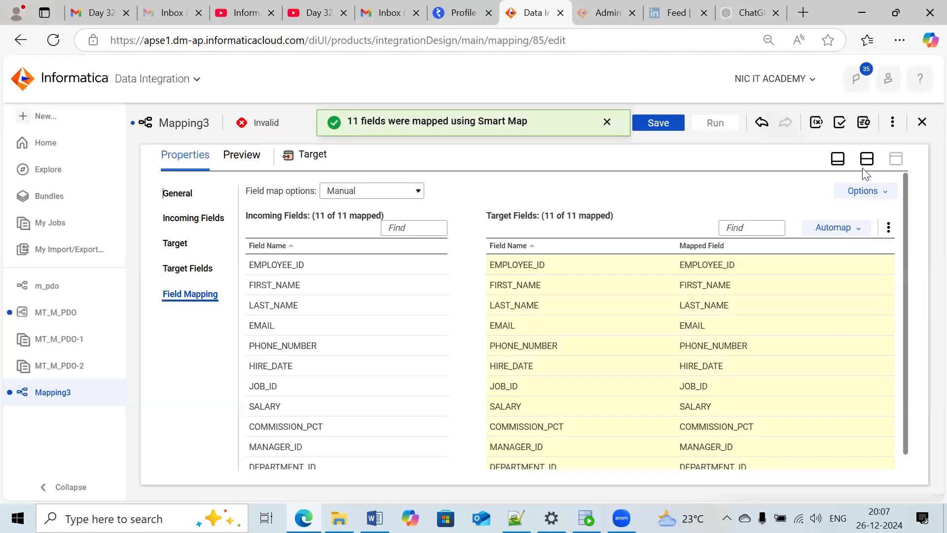
{"action": "left_click", "coordinate": [866, 158]}
- Set the Source transformation's partitioning type to Key Range with EMPLOYEE_ID as the partition key
{"action": "mouse_move", "coordinate": [406, 267]}
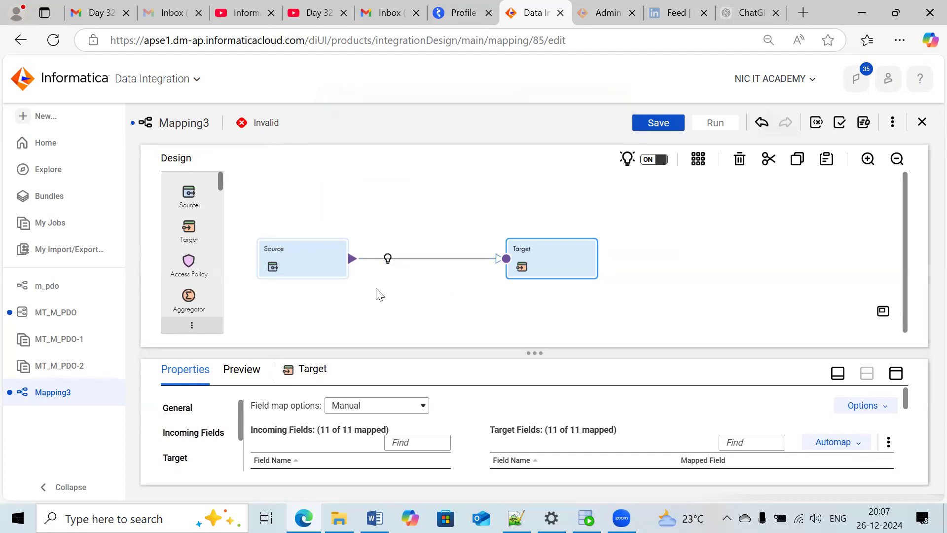
{"action": "left_click", "coordinate": [311, 261]}
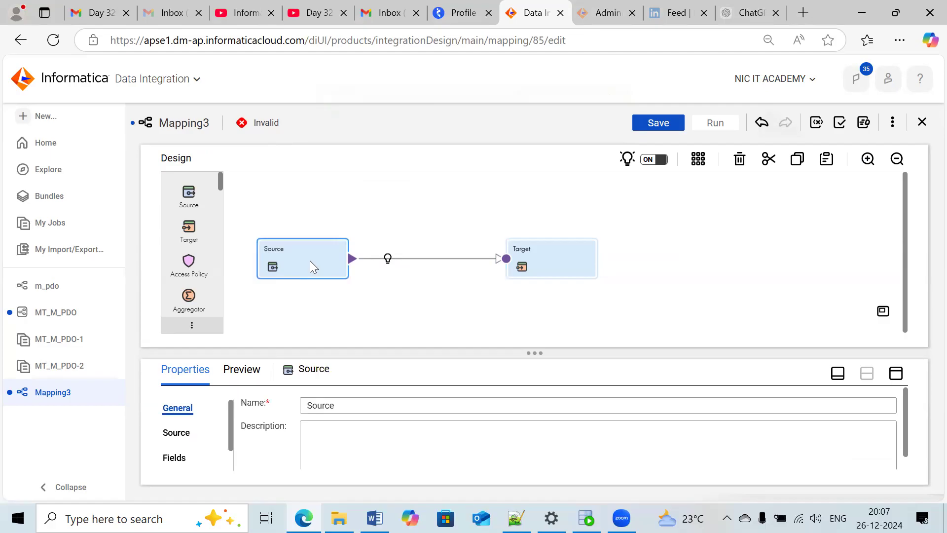
{"action": "left_click", "coordinate": [895, 373]}
{"action": "left_click", "coordinate": [183, 269]}
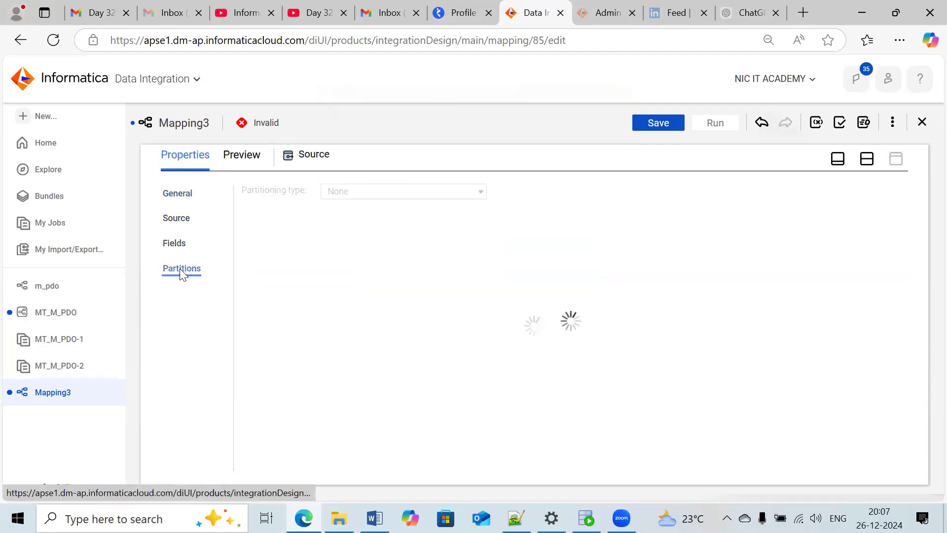
{"action": "left_click", "coordinate": [411, 192]}
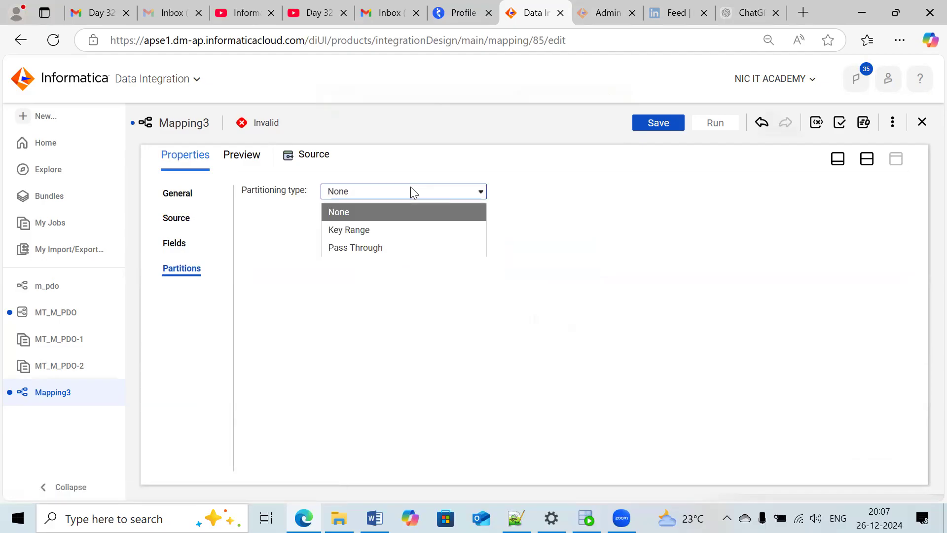
{"action": "left_click", "coordinate": [351, 230]}
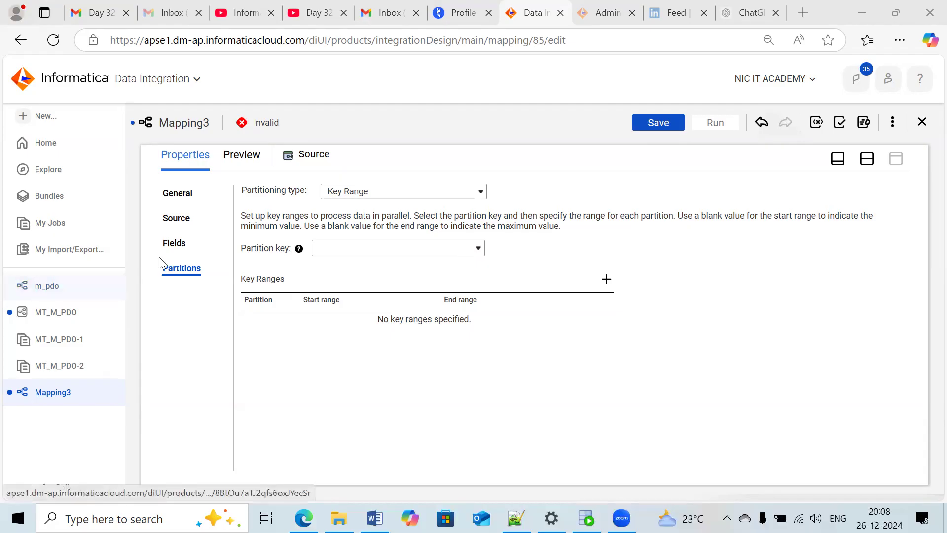
{"action": "left_click", "coordinate": [359, 250]}
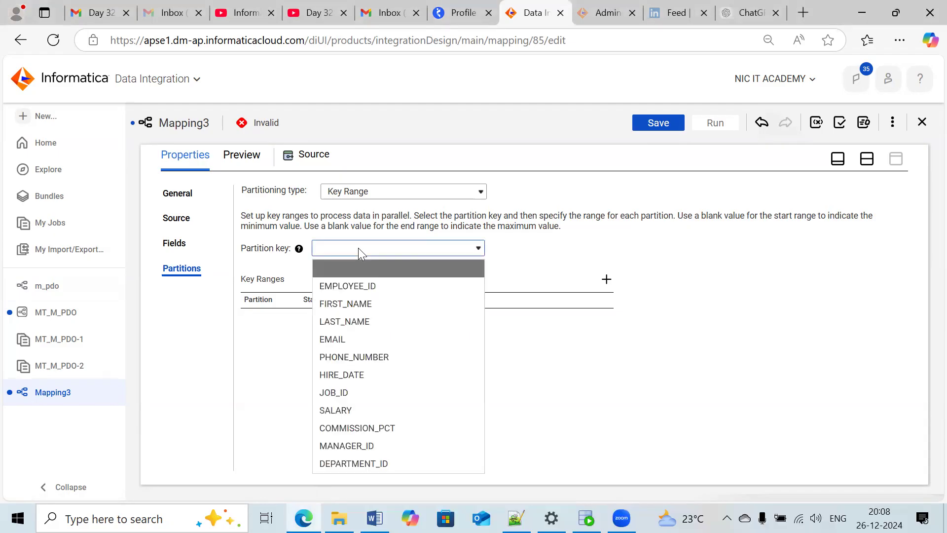
{"action": "left_click", "coordinate": [353, 285]}
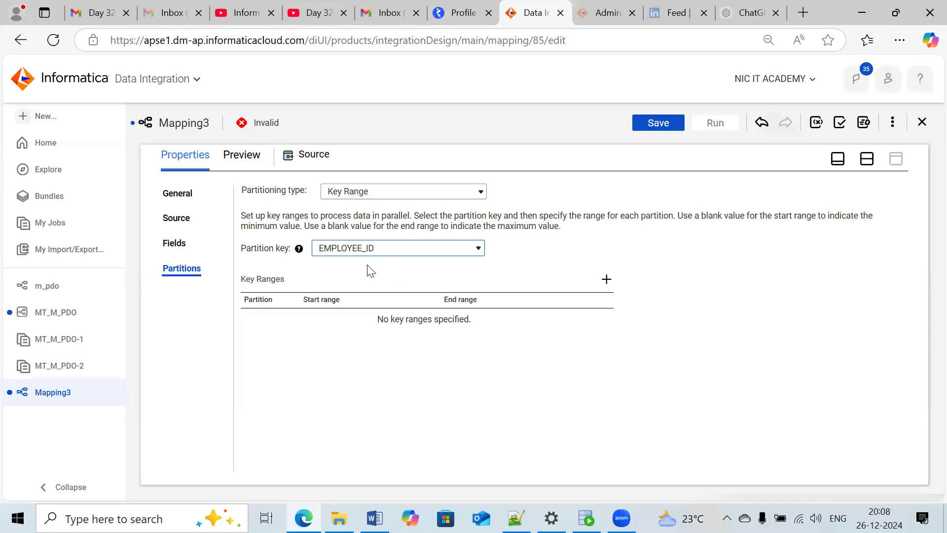
- Add three key ranges for the source partitions: 1 to 140, 140 to 180, and 180 to 500
{"action": "left_click", "coordinate": [606, 279]}
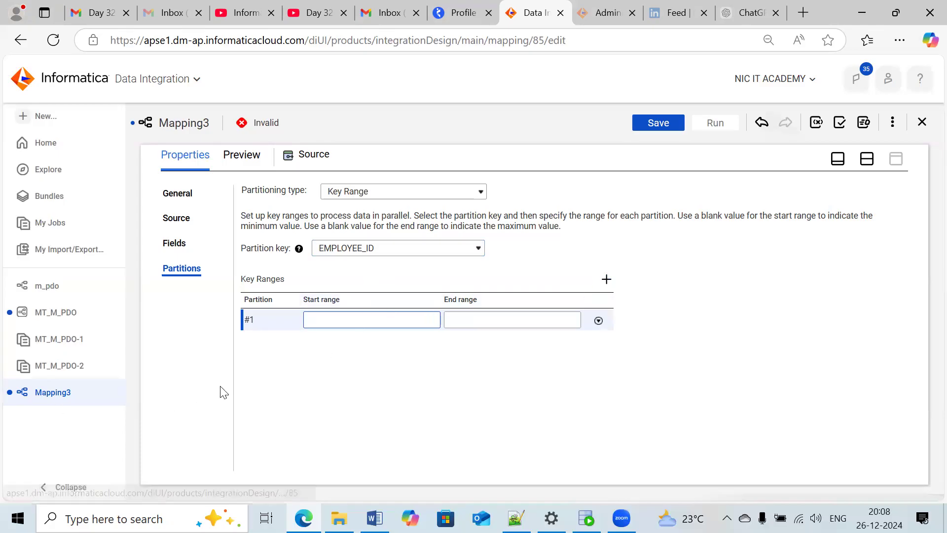
{"action": "left_click", "coordinate": [461, 322]}
{"action": "type", "text": "140"}
{"action": "left_click", "coordinate": [606, 279]}
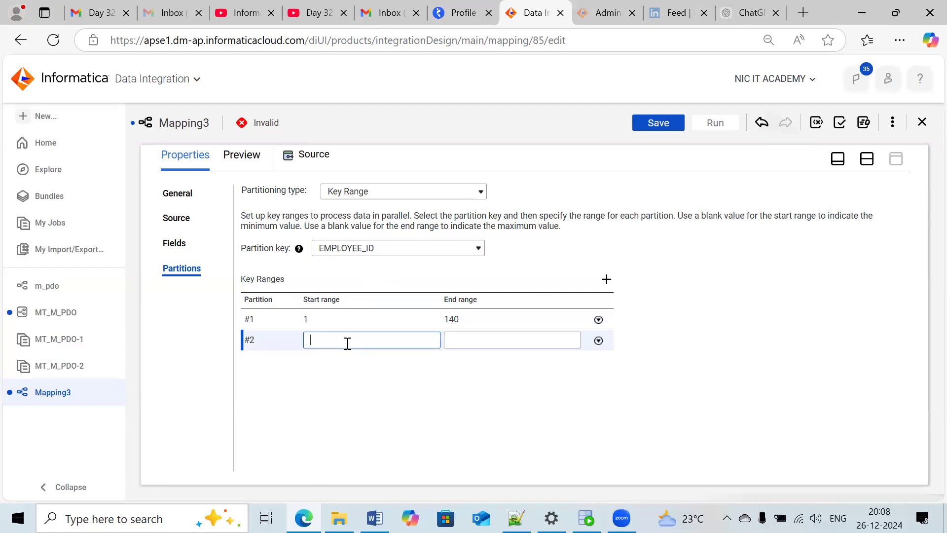
{"action": "type", "text": "140"}
{"action": "left_click", "coordinate": [512, 338]}
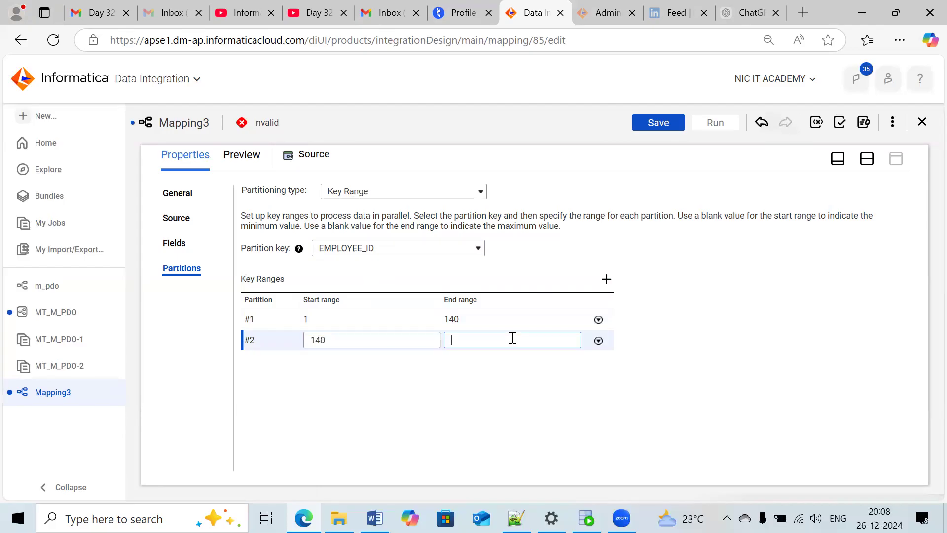
{"action": "type", "text": "180"}
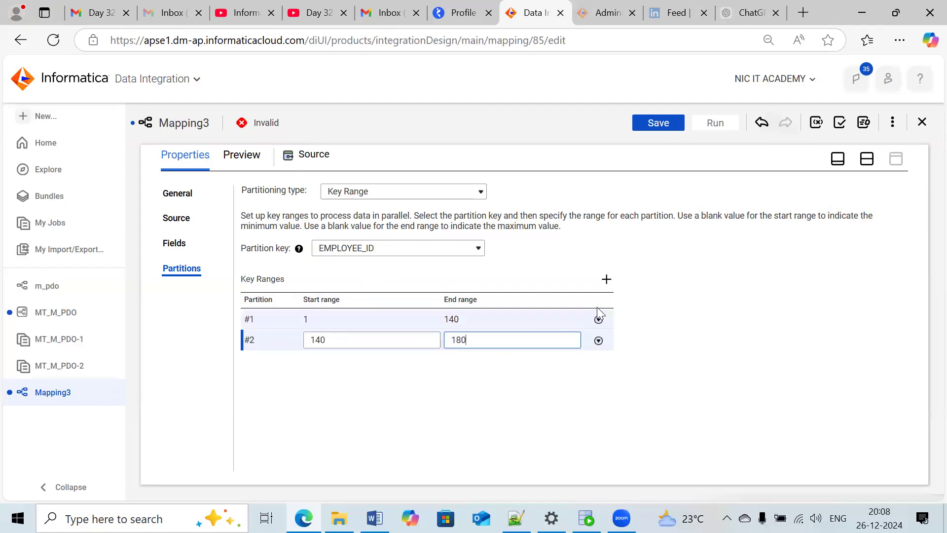
{"action": "left_click", "coordinate": [606, 279]}
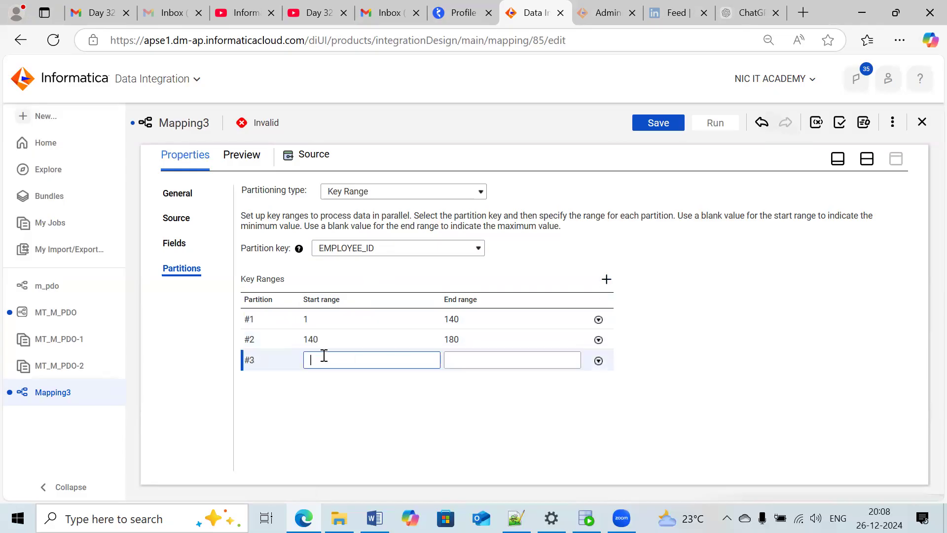
{"action": "type", "text": "180"}
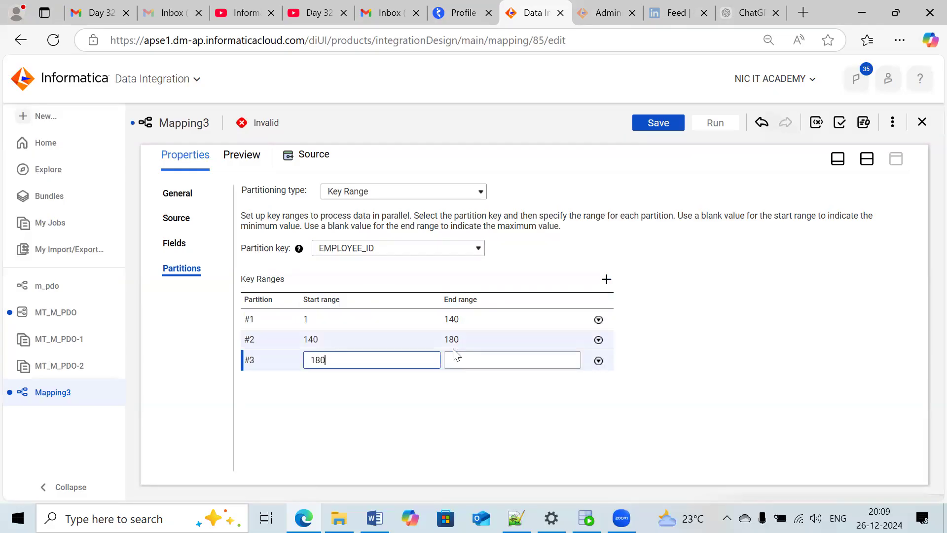
{"action": "left_click", "coordinate": [500, 357]}
{"action": "type", "text": "500"}
{"action": "left_click", "coordinate": [482, 415]}
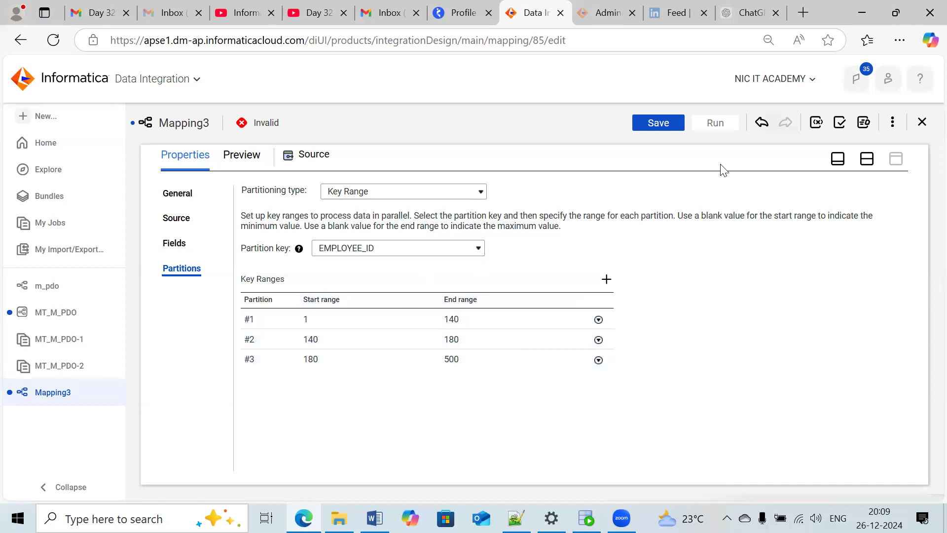
- Save the partitioned mapping and run it
{"action": "left_click", "coordinate": [666, 126]}
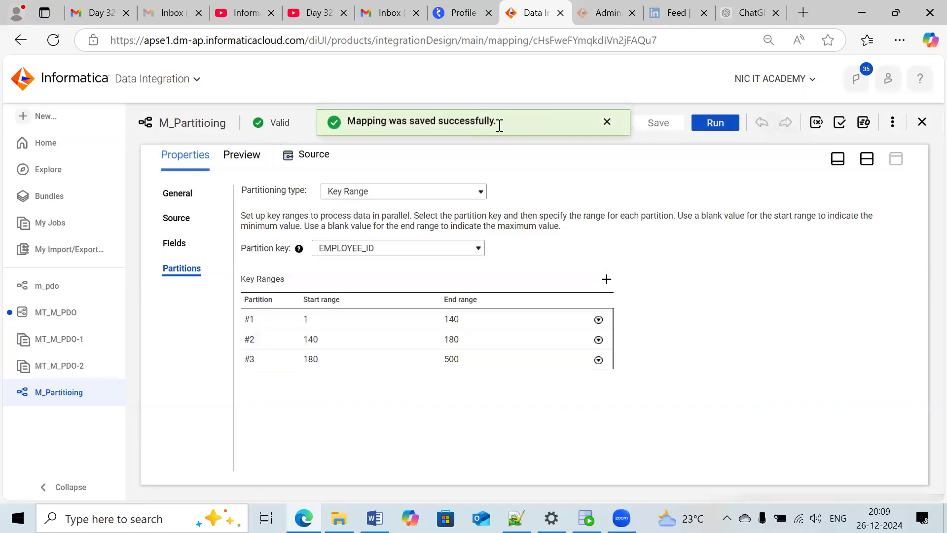
{"action": "left_click", "coordinate": [703, 125]}
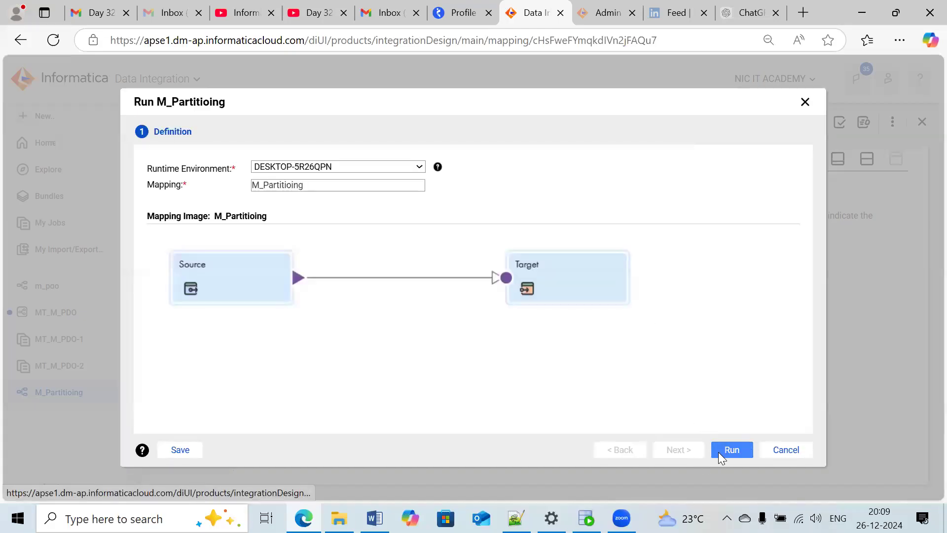
{"action": "left_click", "coordinate": [723, 451]}
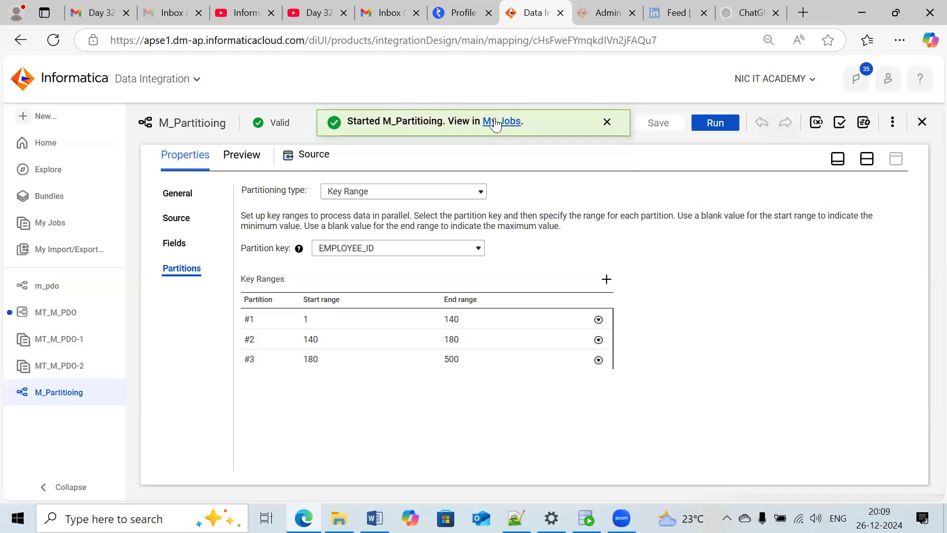
- View the started mapping run in the job list and refresh its status until it finishes
{"action": "left_click", "coordinate": [495, 124]}
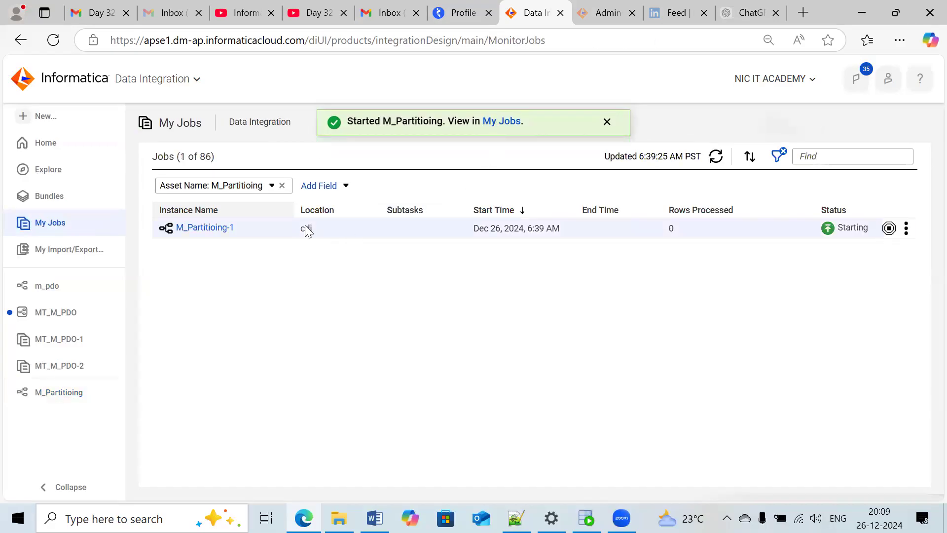
{"action": "left_click", "coordinate": [715, 156]}
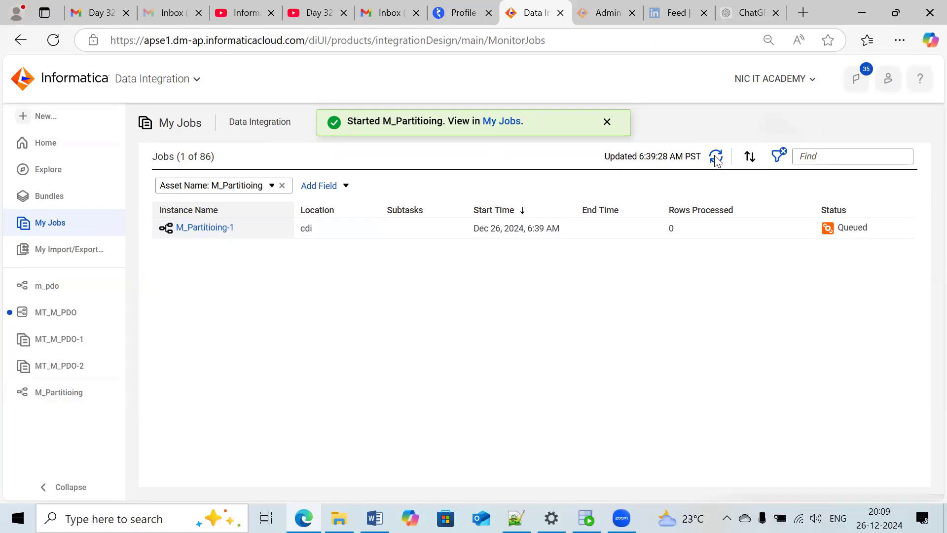
{"action": "left_click", "coordinate": [716, 157]}
{"action": "left_click", "coordinate": [715, 157]}
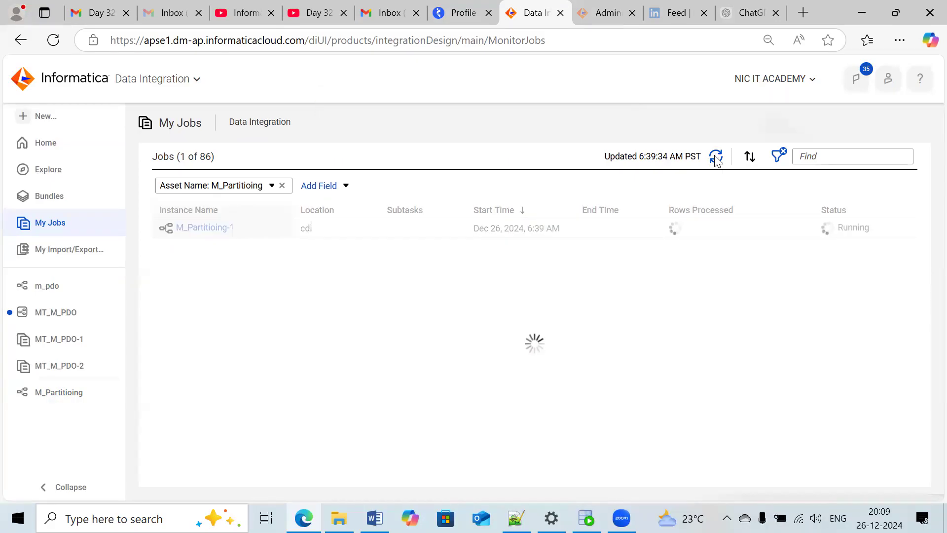
{"action": "left_click", "coordinate": [715, 156]}
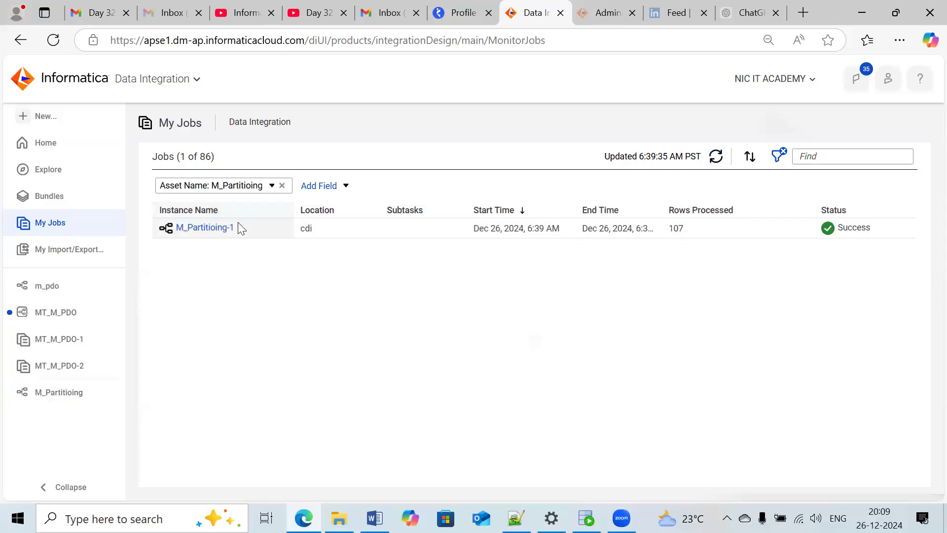
- Open the M_Partitioing-1 job details and examine the success rows of each of the three source partitions
{"action": "left_click", "coordinate": [221, 230]}
{"action": "scroll", "coordinate": [444, 291], "scroll_direction": "down", "scroll_amount": 3}
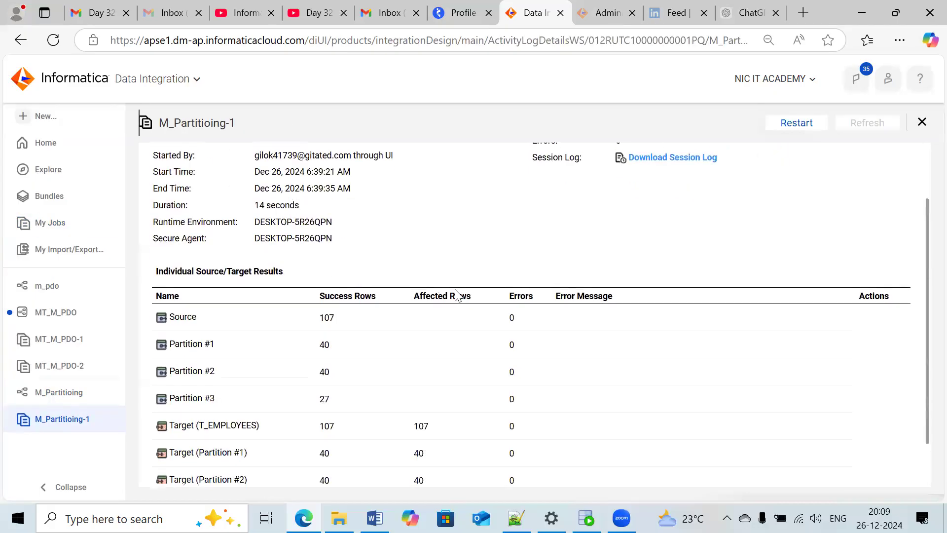
{"action": "double_click", "coordinate": [325, 345]}
{"action": "left_click", "coordinate": [328, 372]}
{"action": "double_click", "coordinate": [328, 371]}
{"action": "left_click", "coordinate": [332, 402]}
{"action": "double_click", "coordinate": [328, 399]}
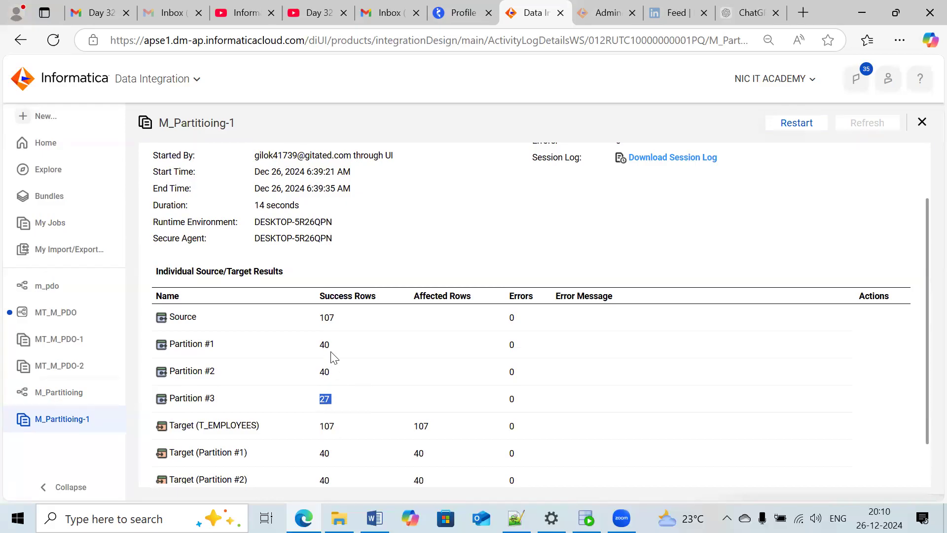
{"action": "left_click_drag", "start_coordinate": [331, 348], "coordinate": [318, 350]}
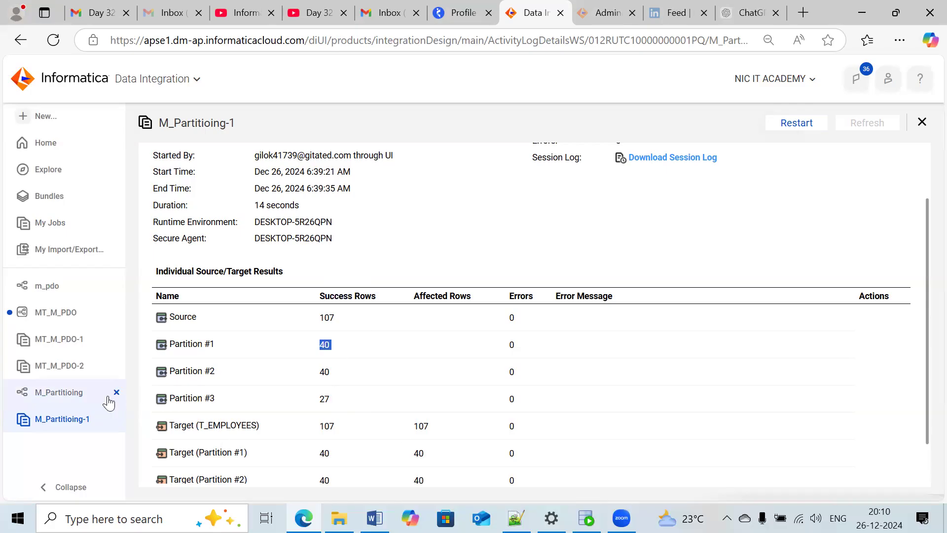
- Return to the M_Partitioing mapping, change the source's partitioning type to Pass Through, and add three partitions
{"action": "left_click", "coordinate": [67, 393]}
{"action": "left_click", "coordinate": [403, 195]}
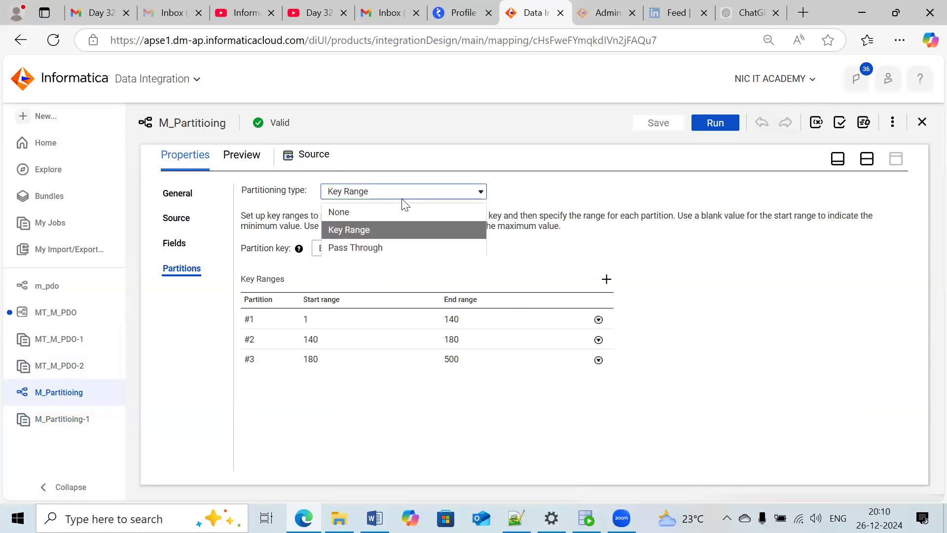
{"action": "left_click", "coordinate": [362, 248]}
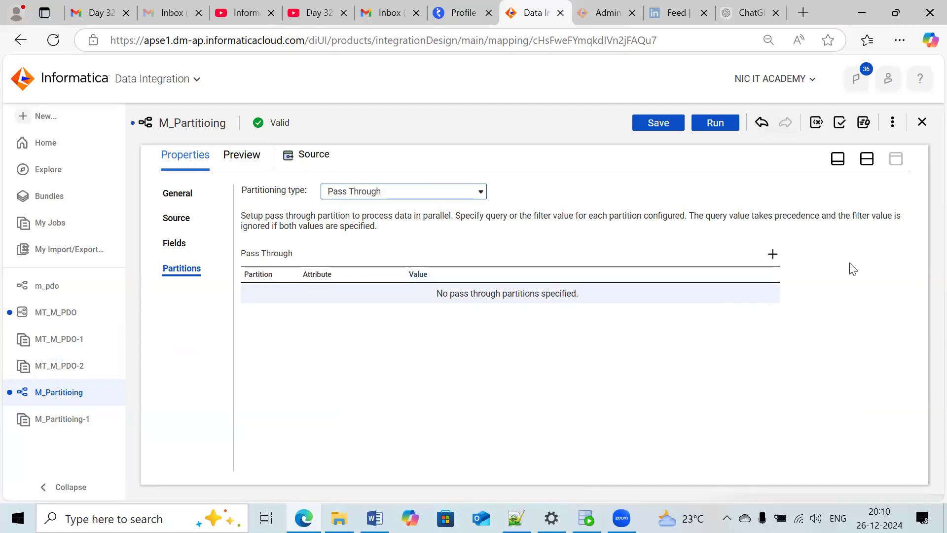
{"action": "left_click", "coordinate": [773, 254]}
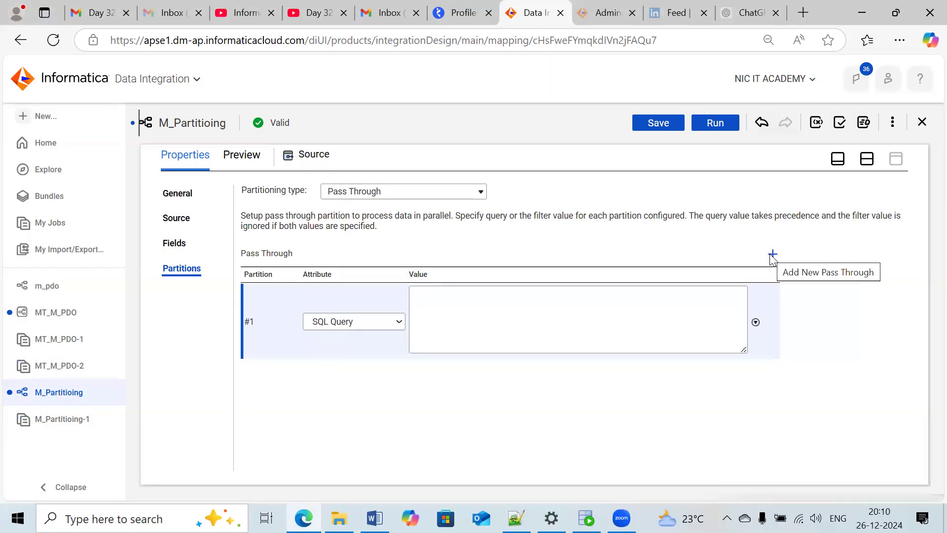
{"action": "left_click", "coordinate": [773, 254]}
{"action": "left_click", "coordinate": [773, 255]}
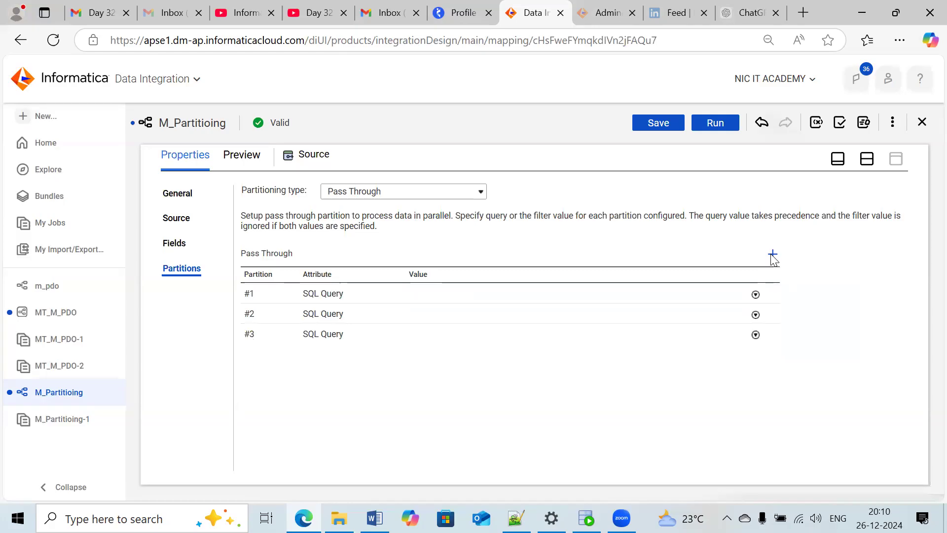
- Enter mod(employee_id,3)=0 as the SQL Query value of pass through partition #1
{"action": "left_click", "coordinate": [327, 293]}
{"action": "left_click", "coordinate": [528, 302]}
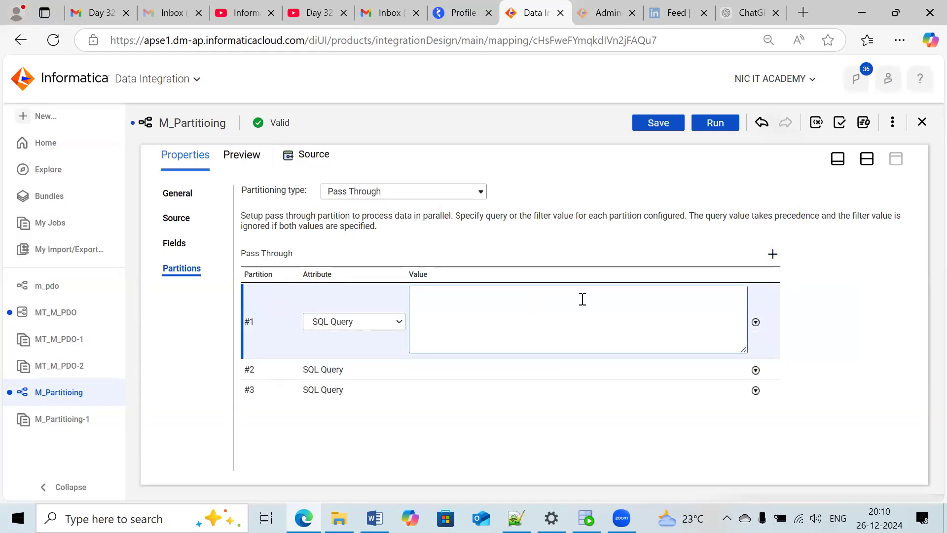
{"action": "type", "text": "mod(employee_id,3)=0"}
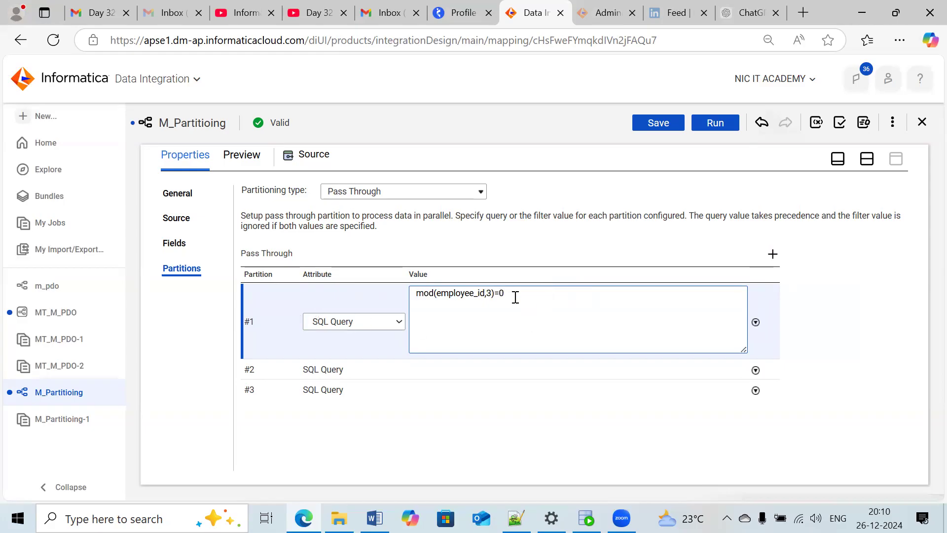
- Change pass through partition #1's attribute to Source Filter and enter mod(employee_id,3)=0 as its value
{"action": "left_click_drag", "start_coordinate": [511, 294], "coordinate": [409, 295]}
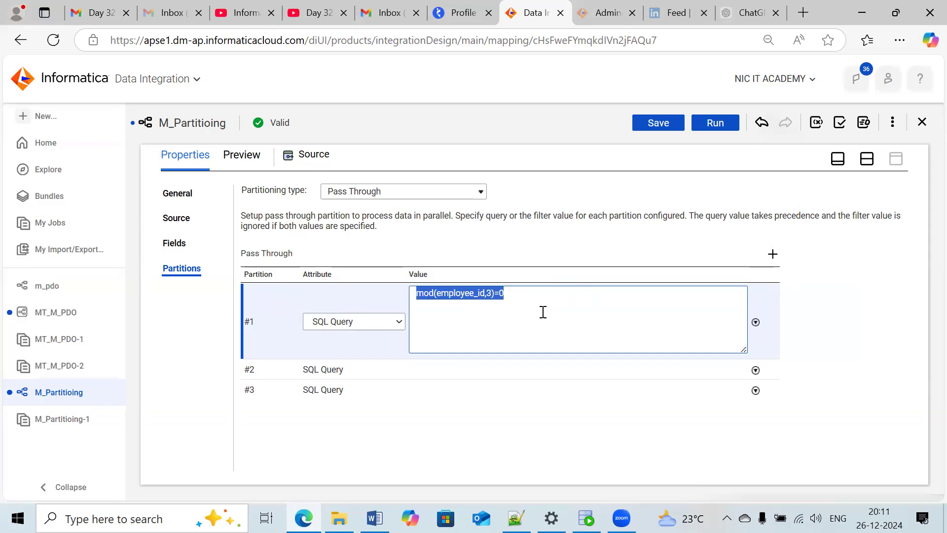
{"action": "left_click", "coordinate": [505, 370]}
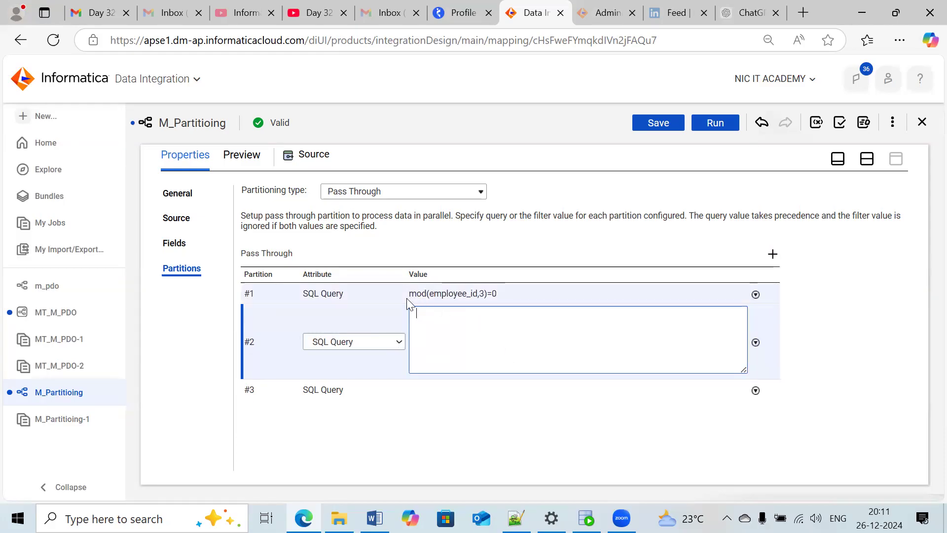
{"action": "left_click", "coordinate": [385, 289]}
{"action": "left_click", "coordinate": [372, 321]}
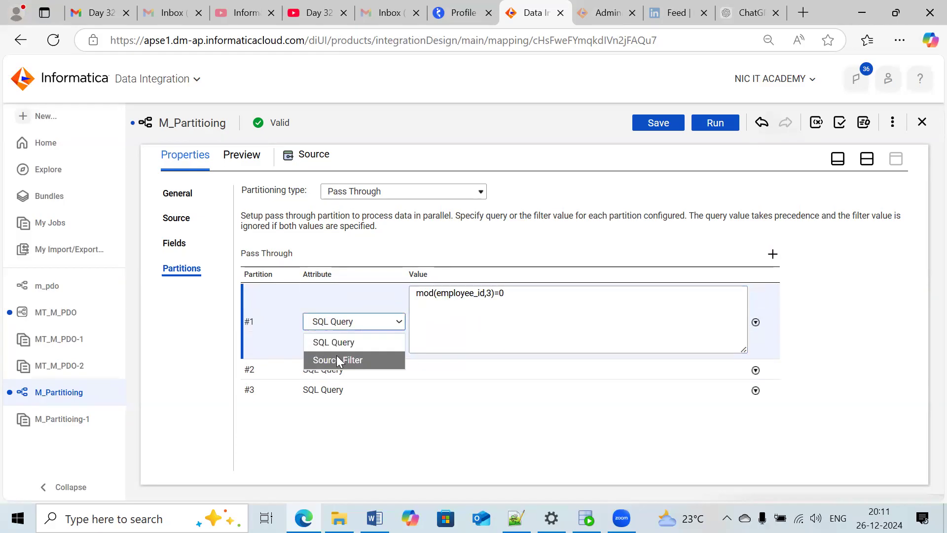
{"action": "left_click", "coordinate": [336, 357]}
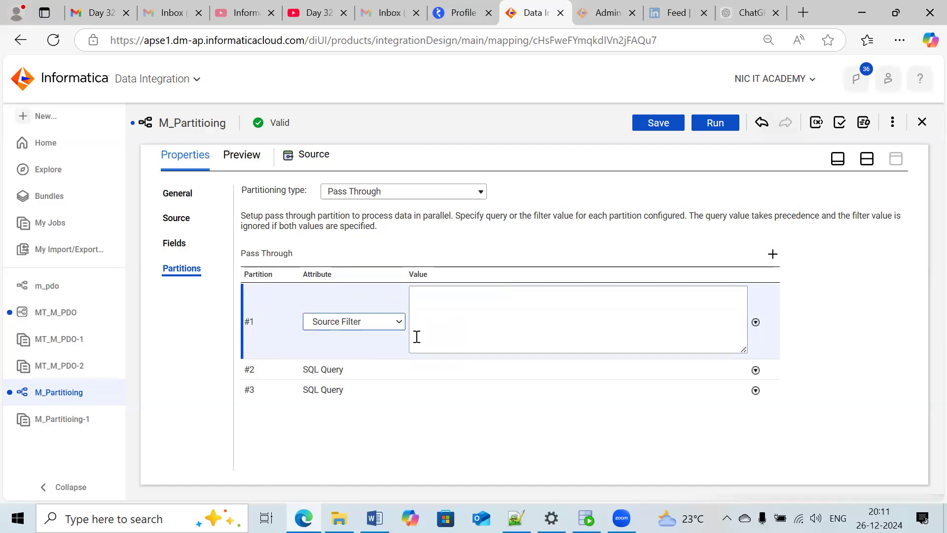
{"action": "left_click", "coordinate": [456, 304]}
{"action": "type", "text": "mo"}
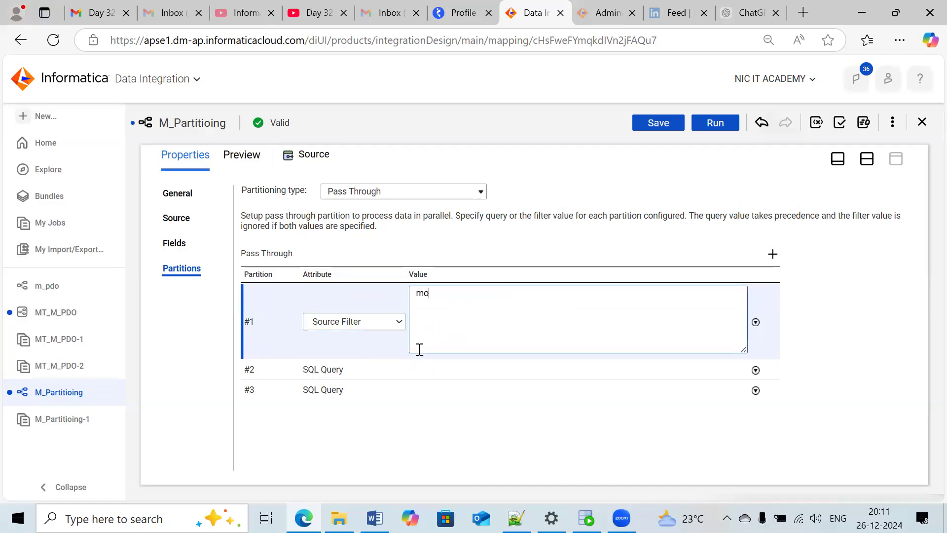
{"action": "type", "text": "d()"}
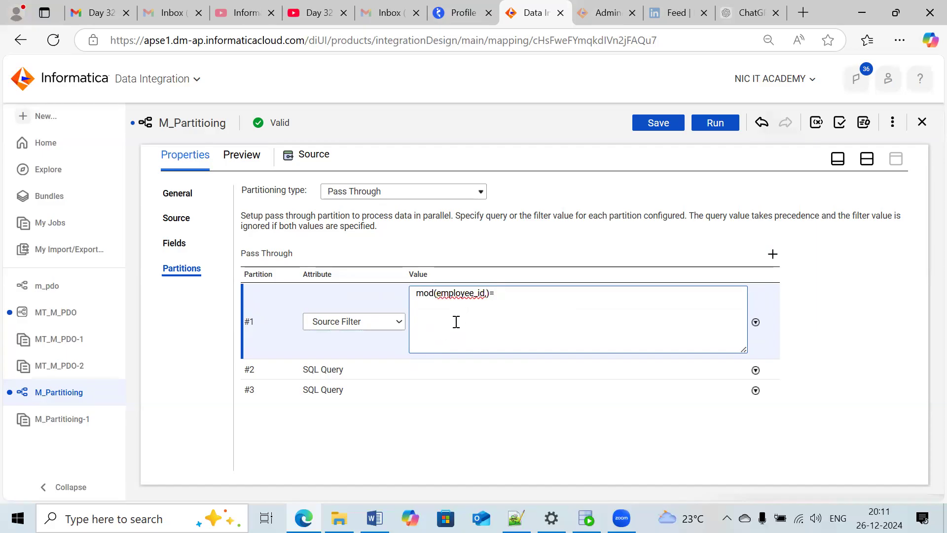
{"action": "type", "text": "0"}
{"action": "mouse_move", "coordinate": [488, 294]}
{"action": "type", "text": "3"}
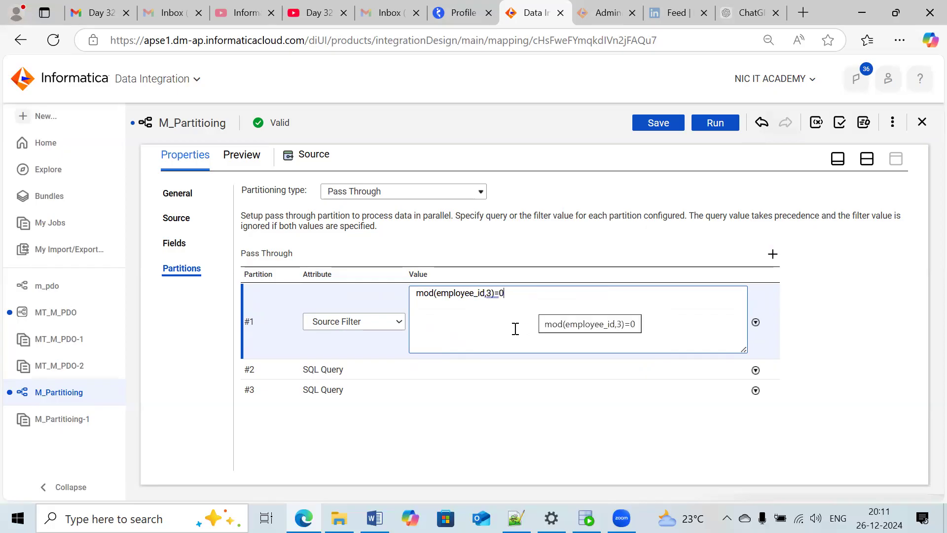
- Set partition #2's attribute to Source Filter, reusing partition #1's expression edited to mod(employee_id,3)=1
{"action": "left_click_drag", "start_coordinate": [504, 295], "coordinate": [415, 294]}
{"action": "key", "text": "ctrl+c"}
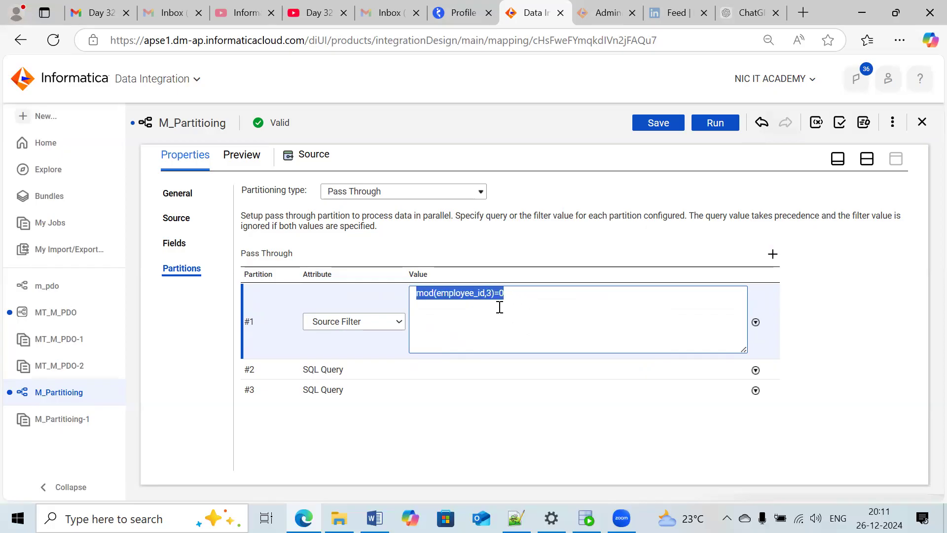
{"action": "left_click", "coordinate": [453, 377]}
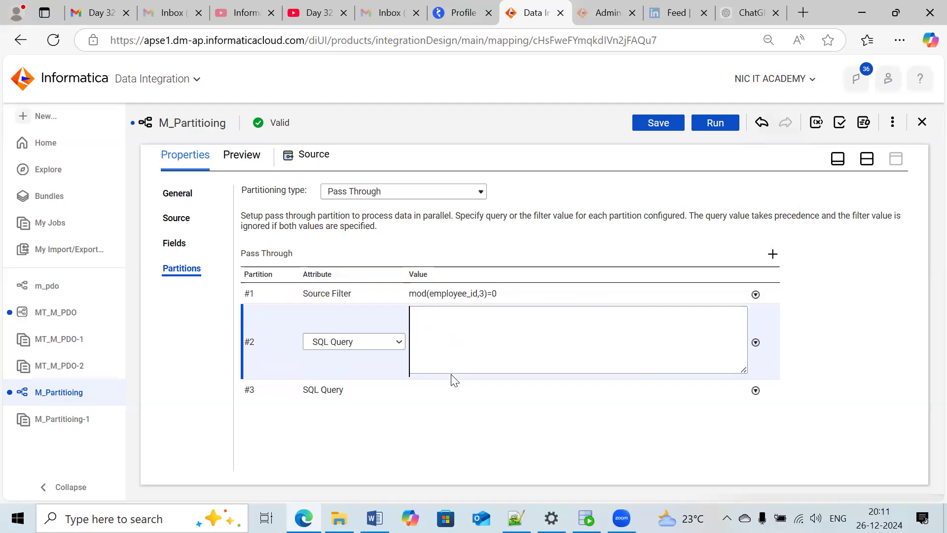
{"action": "left_click", "coordinate": [397, 342]}
{"action": "left_click", "coordinate": [340, 378]}
{"action": "left_click", "coordinate": [435, 331]}
{"action": "key", "text": "ctrl+v"}
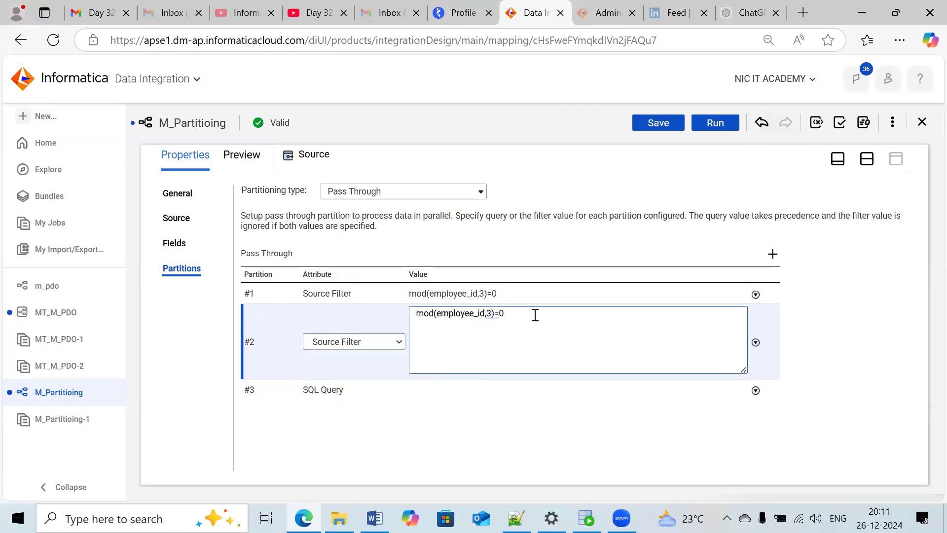
{"action": "key", "text": "BackSpace"}
{"action": "type", "text": "1"}
{"action": "left_click", "coordinate": [485, 417]}
- Set partition #3's attribute to Source Filter with the value mod(employee_id,3)=2
{"action": "left_click", "coordinate": [345, 336]}
{"action": "left_click", "coordinate": [342, 363]}
{"action": "left_click", "coordinate": [337, 397]}
{"action": "left_click", "coordinate": [447, 344]}
{"action": "key", "text": "ctrl+v"}
{"action": "key", "text": "BackSpace"}
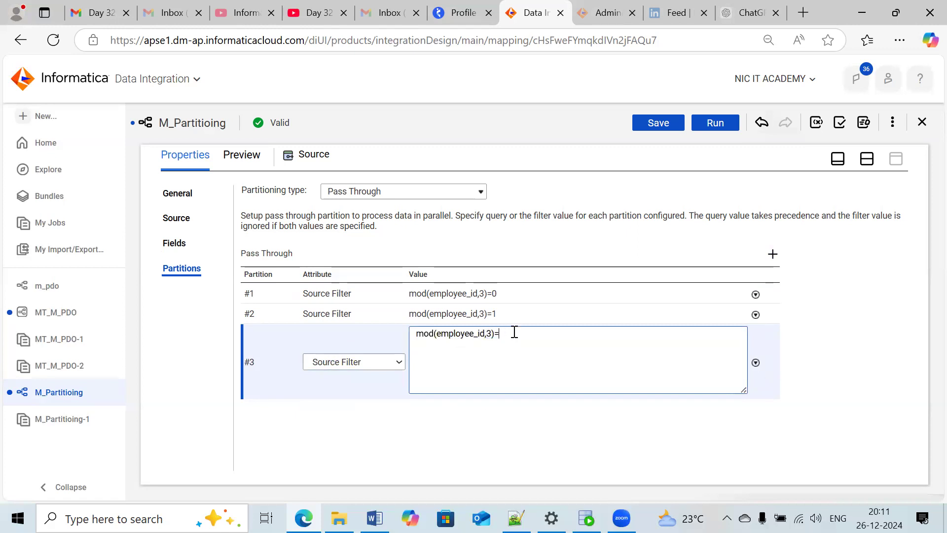
{"action": "type", "text": "2"}
{"action": "left_click", "coordinate": [560, 438]}
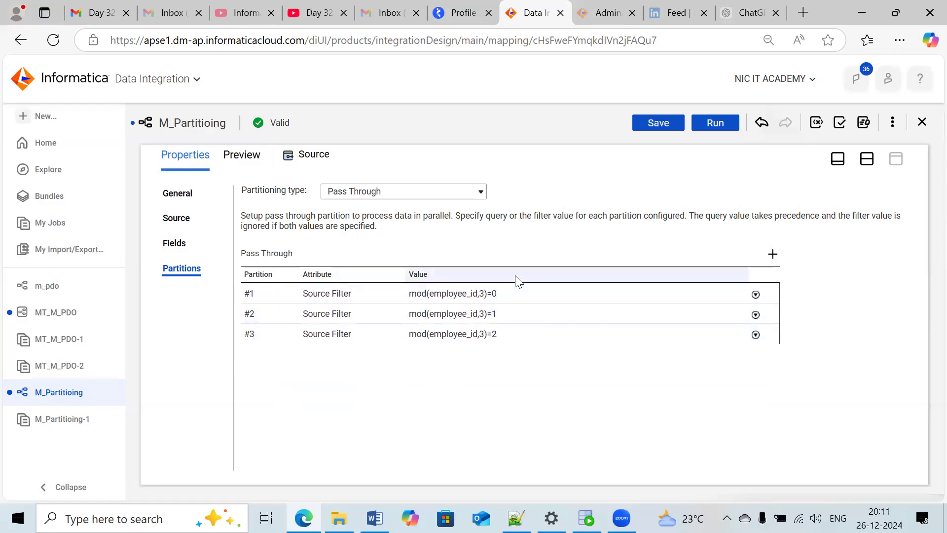
- Save the M_Partitioing mapping and run it in the DESKTOP-5R26QPN runtime environment
{"action": "left_click", "coordinate": [650, 124]}
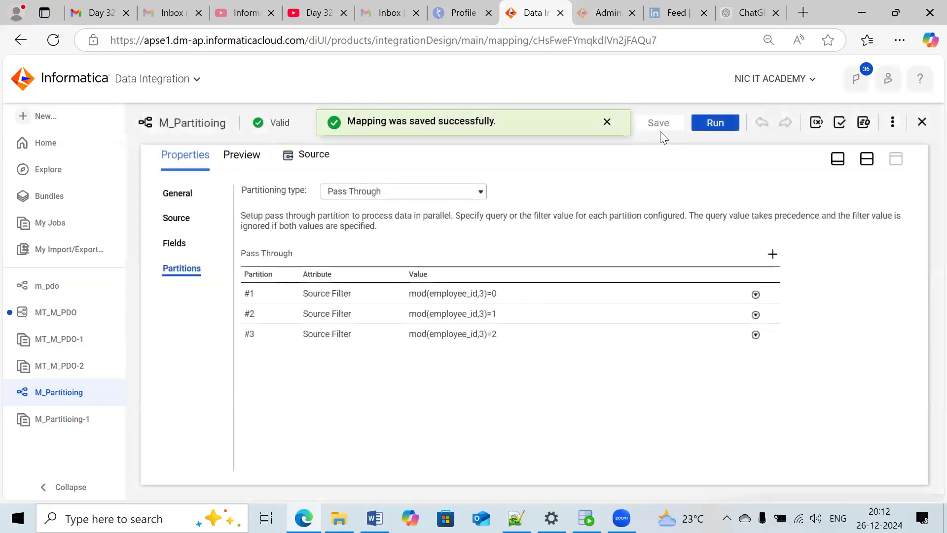
{"action": "left_click", "coordinate": [698, 124]}
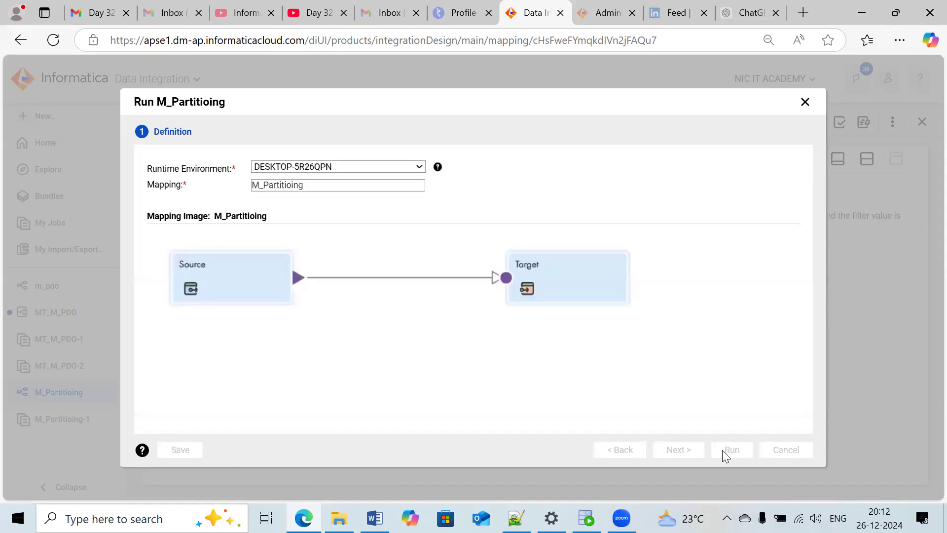
{"action": "left_click", "coordinate": [722, 450]}
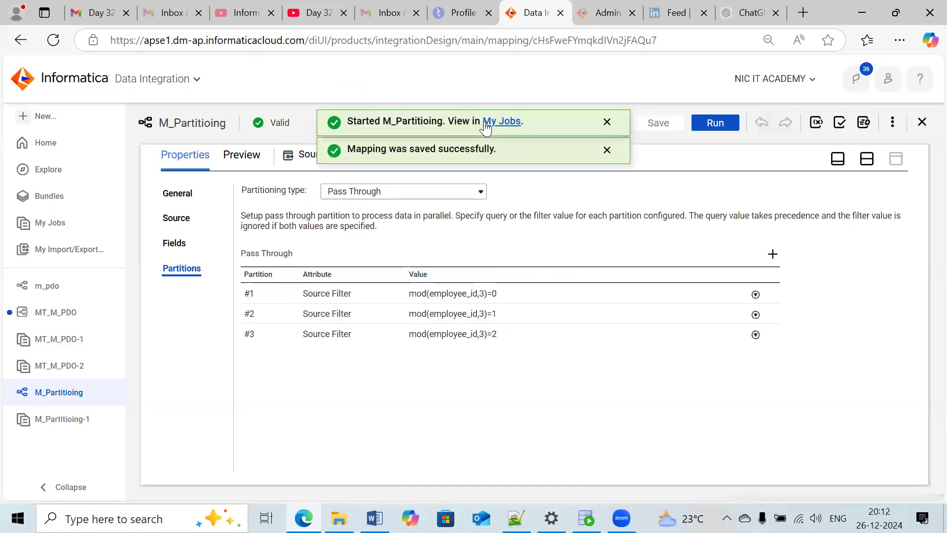
- View the new M_Partitioing run in the job list and refresh until it completes
{"action": "left_click", "coordinate": [486, 124]}
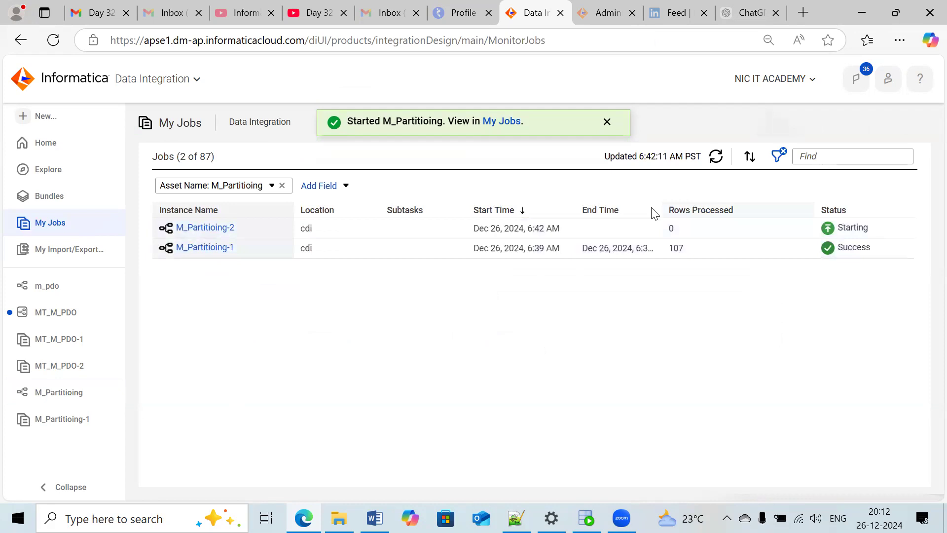
{"action": "left_click", "coordinate": [715, 156]}
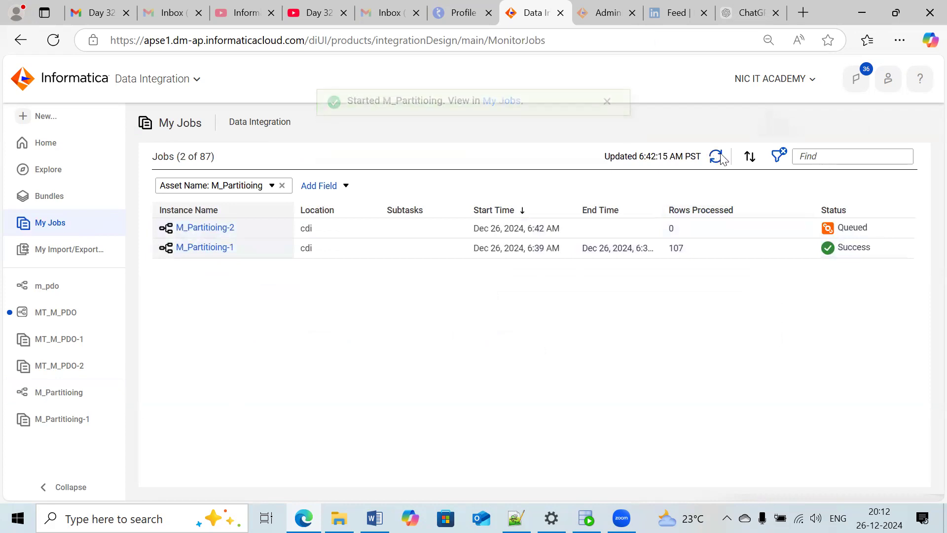
{"action": "left_click", "coordinate": [718, 157]}
{"action": "left_click", "coordinate": [717, 157]}
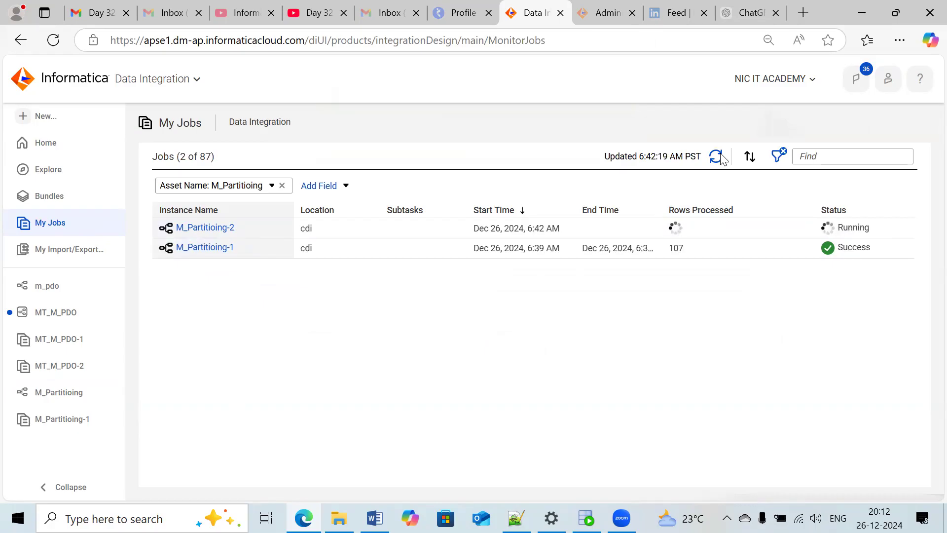
{"action": "left_click", "coordinate": [718, 157]}
{"action": "left_click", "coordinate": [718, 157]}
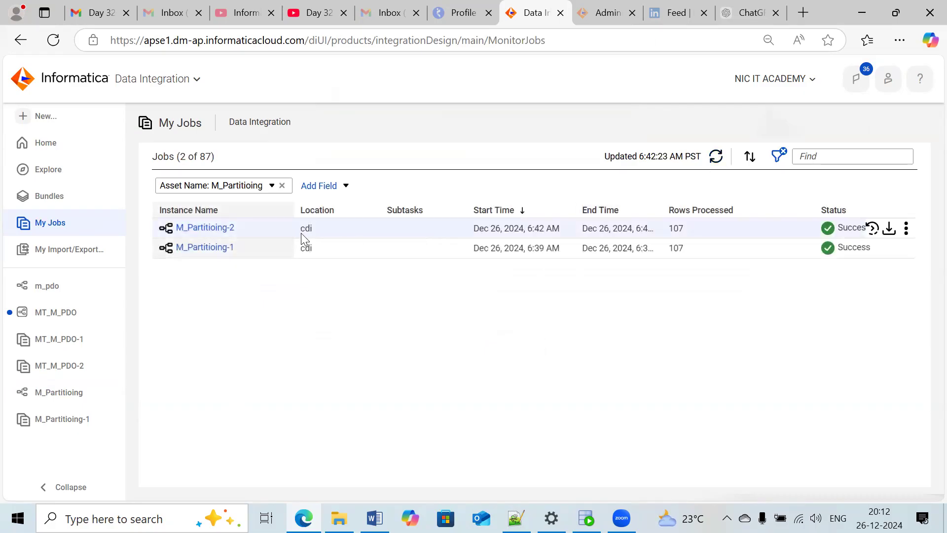
- Open the M_Partitioing-2 job details and examine the success rows of each source and target partition
{"action": "left_click", "coordinate": [223, 230]}
{"action": "scroll", "coordinate": [409, 351], "scroll_direction": "down", "scroll_amount": 3}
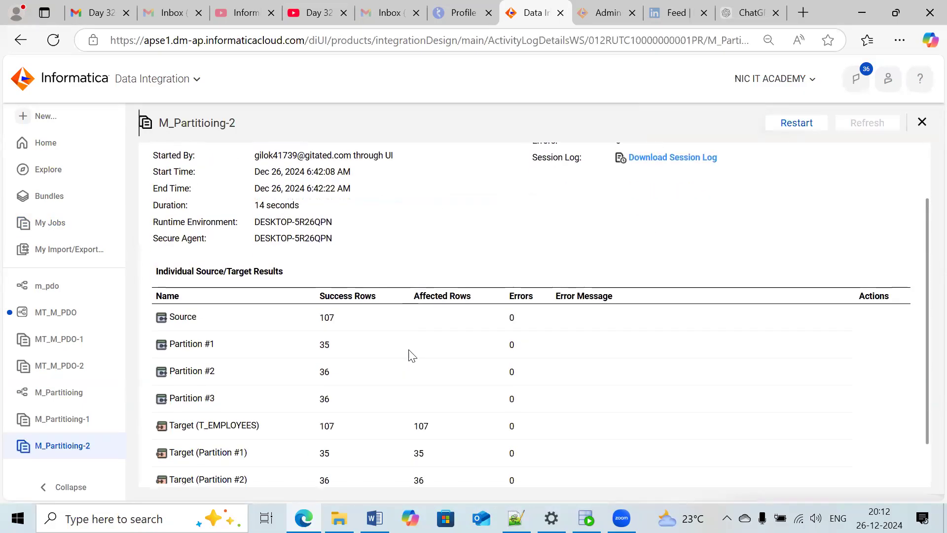
{"action": "left_click_drag", "start_coordinate": [347, 397], "coordinate": [320, 348]}
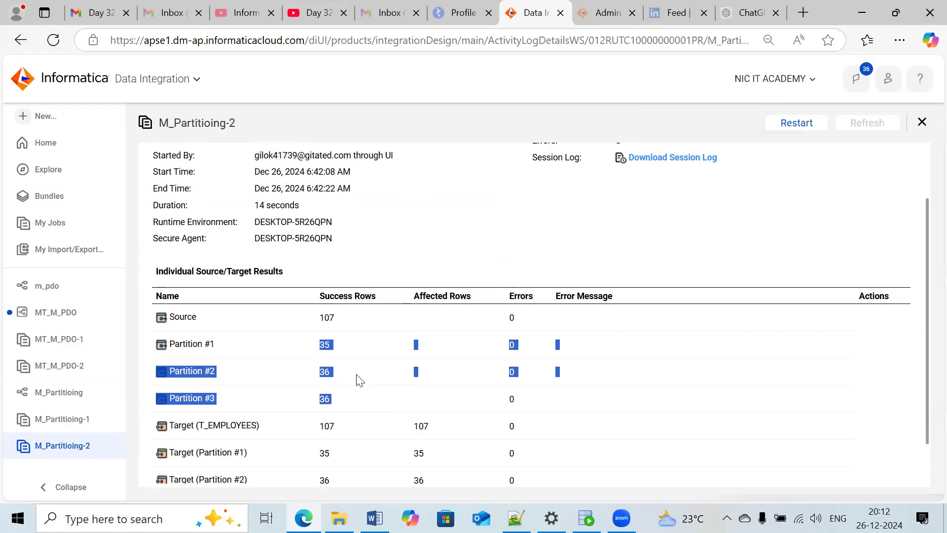
{"action": "left_click", "coordinate": [357, 387]}
{"action": "left_click_drag", "start_coordinate": [340, 409], "coordinate": [311, 353]}
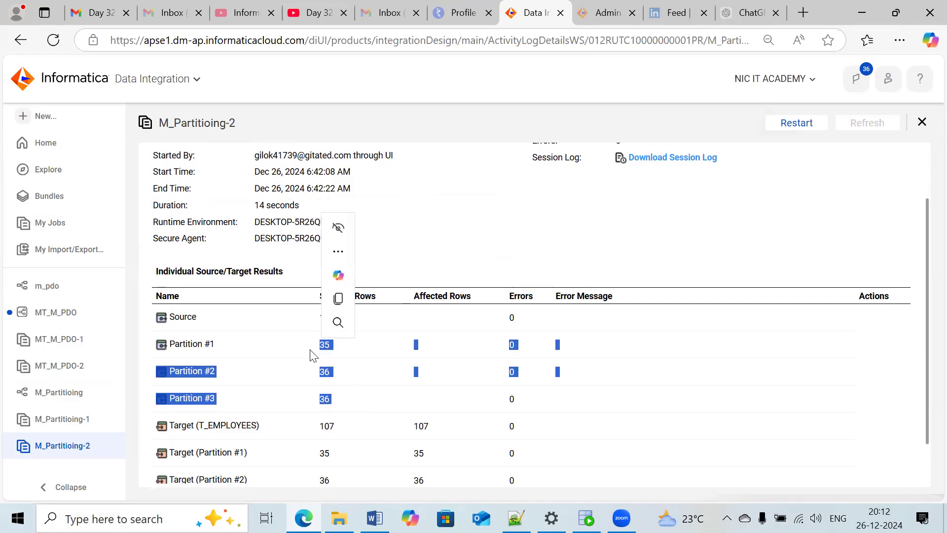
{"action": "left_click", "coordinate": [805, 390]}
{"action": "scroll", "coordinate": [742, 384], "scroll_direction": "down", "scroll_amount": 1}
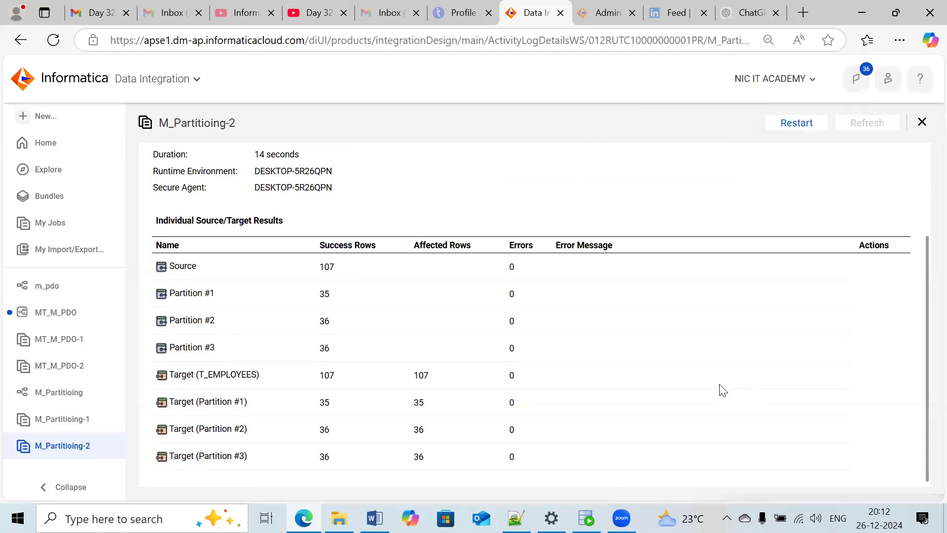
{"action": "scroll", "coordinate": [711, 391], "scroll_direction": "up", "scroll_amount": 2}
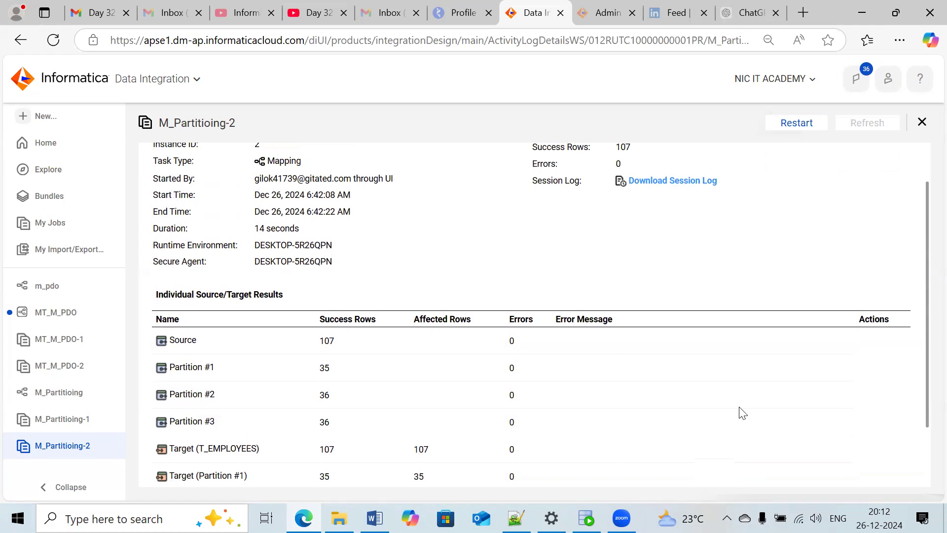
{"action": "scroll", "coordinate": [742, 410], "scroll_direction": "up", "scroll_amount": 1}
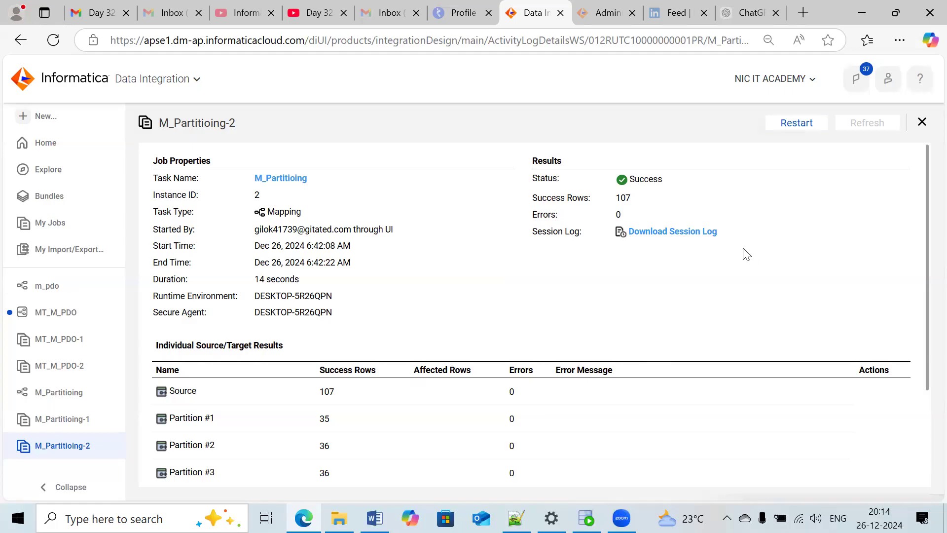
{"action": "left_click", "coordinate": [554, 32]}
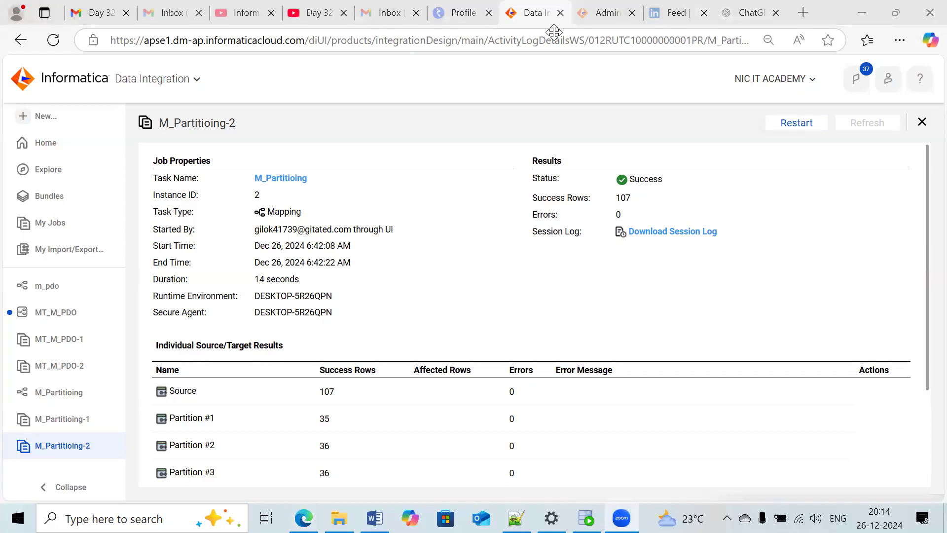